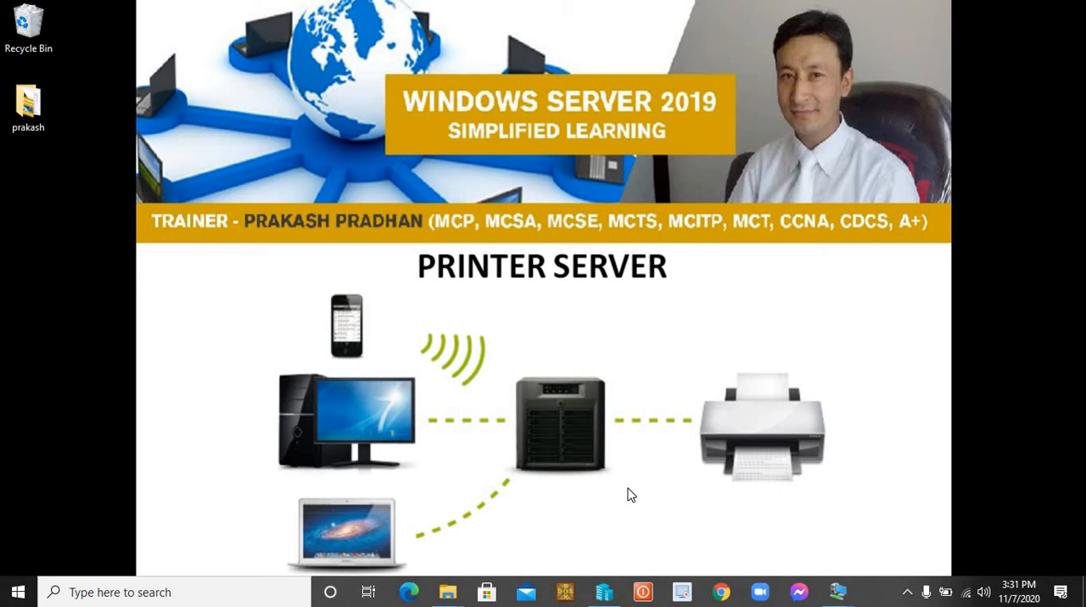
Switch to the datacnt server session and open Active Directory Users and Computers
mouse_move(844, 594)
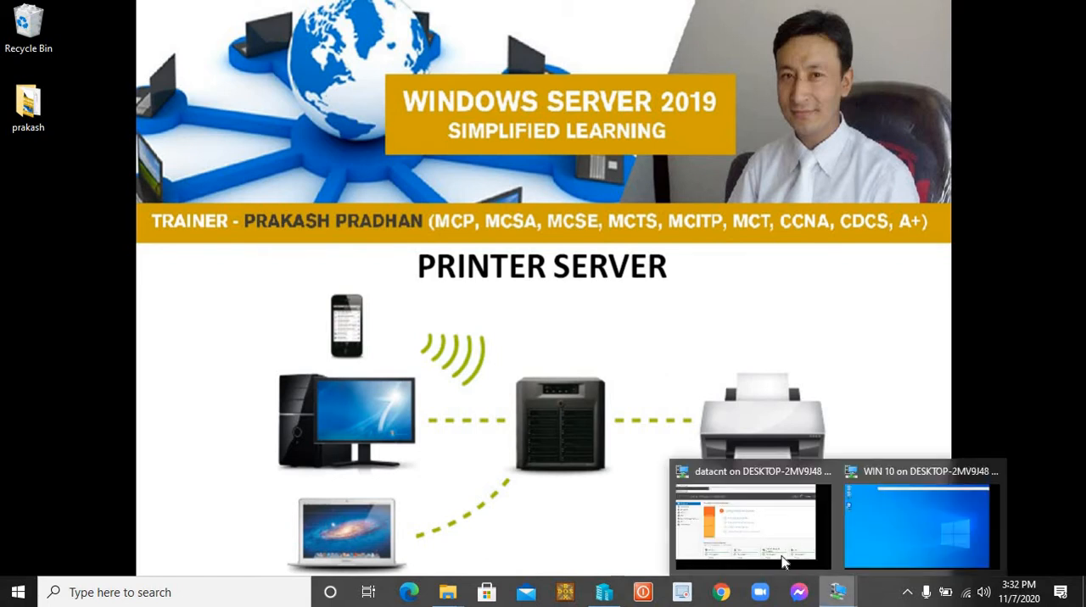
left_click(751, 518)
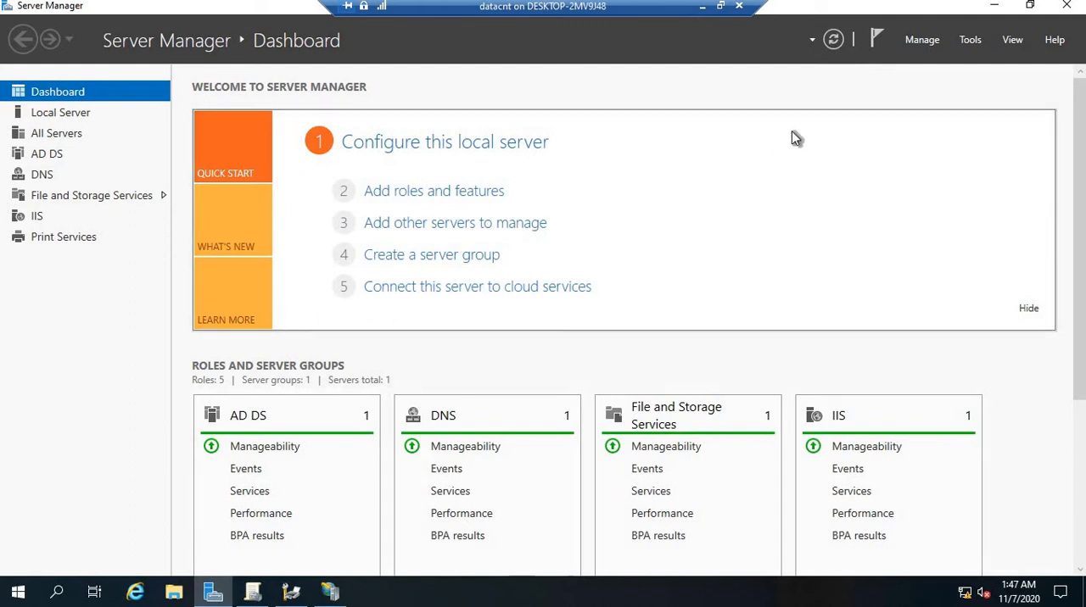
left_click(969, 40)
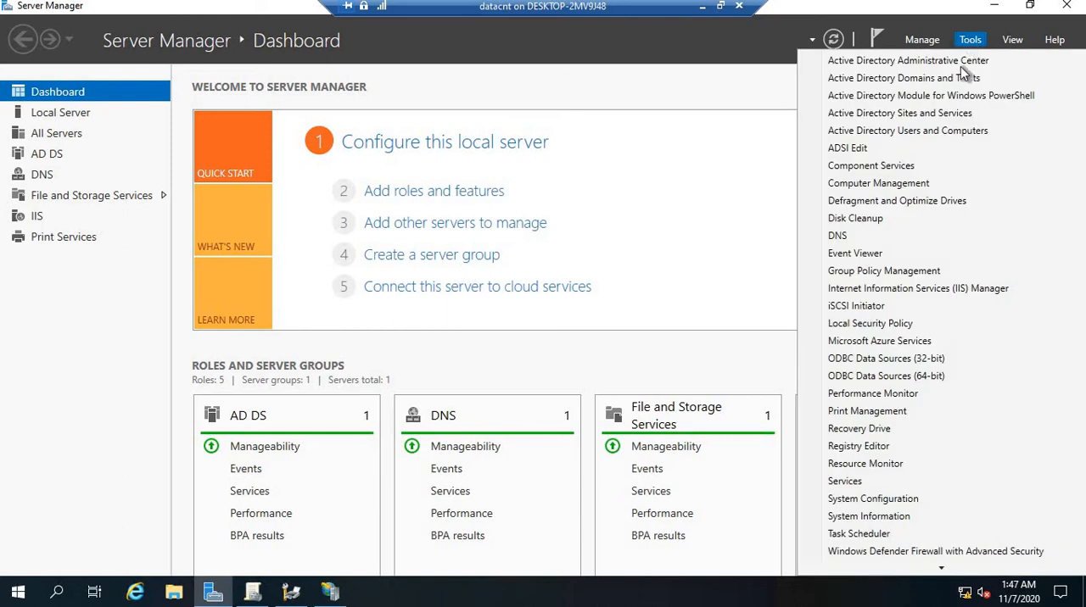
left_click(911, 133)
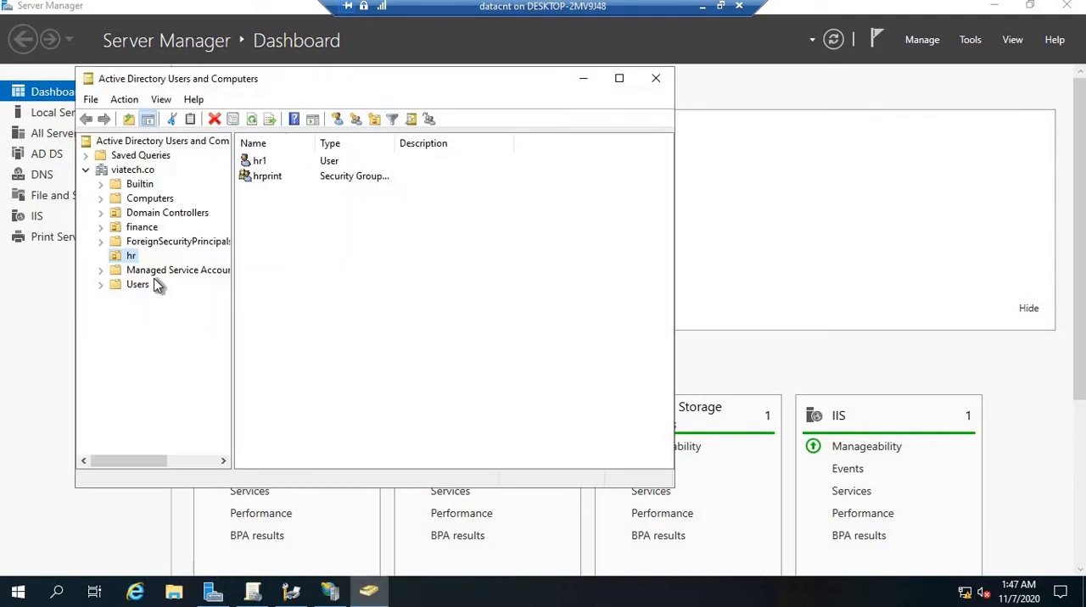
Create a new organizational unit named printertest in the viatech.co domain
left_click(113, 170)
right_click(113, 171)
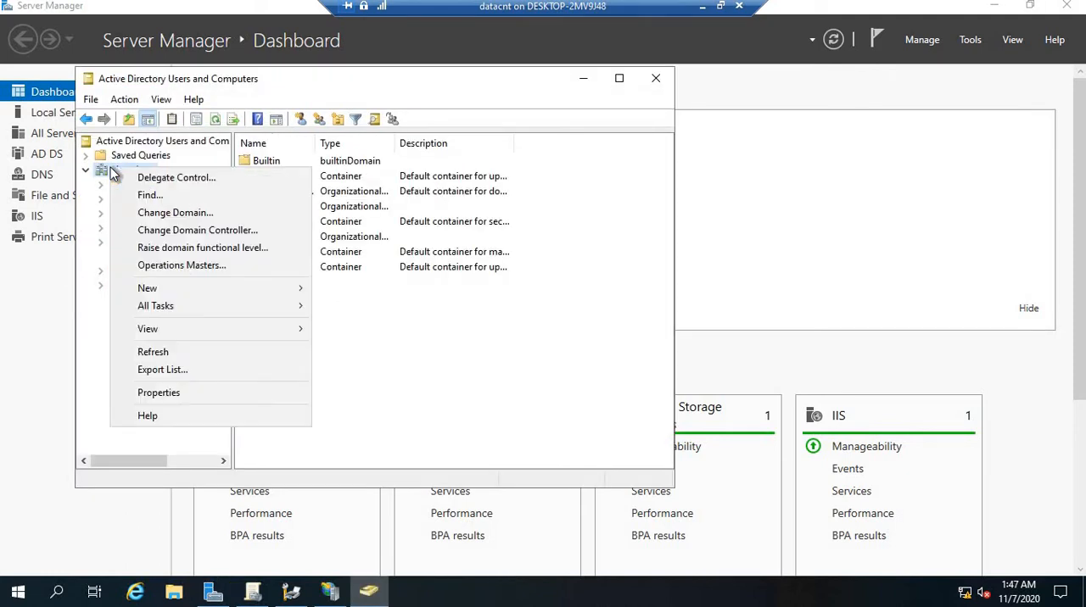
mouse_move(188, 296)
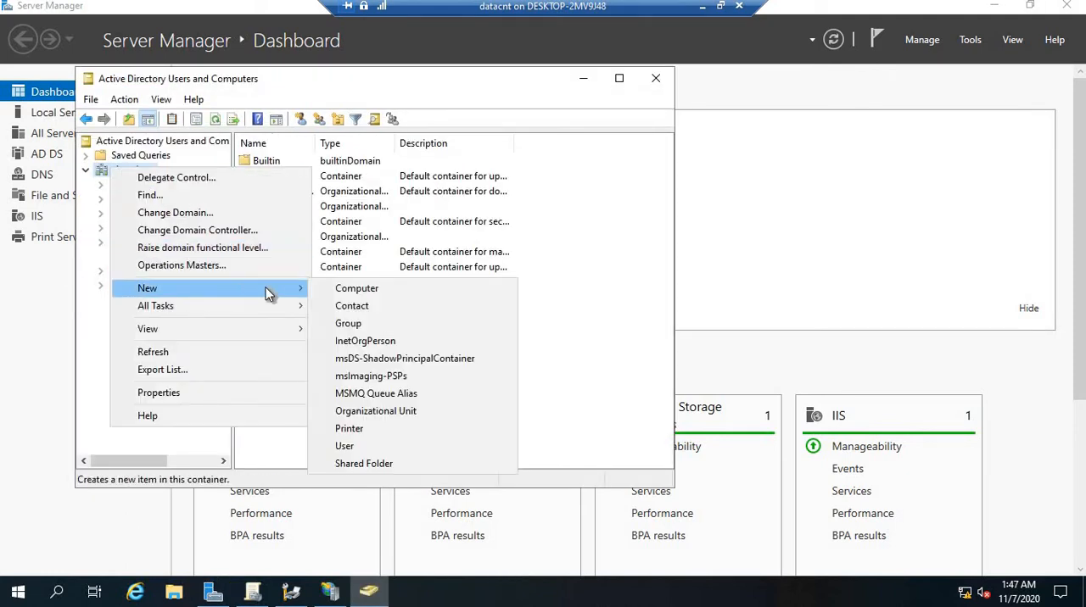
left_click(368, 415)
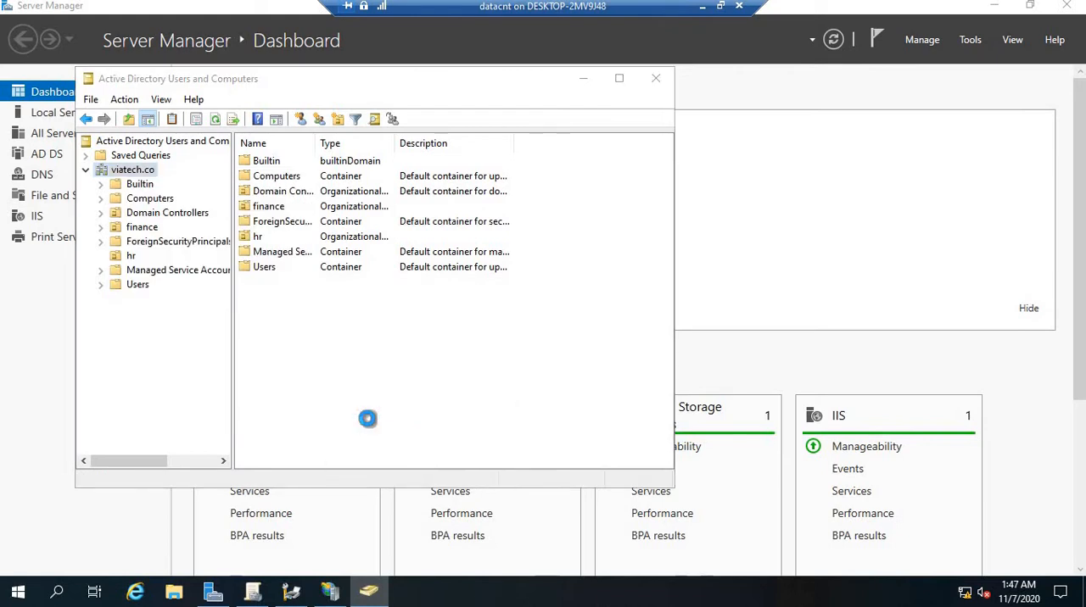
type("p")
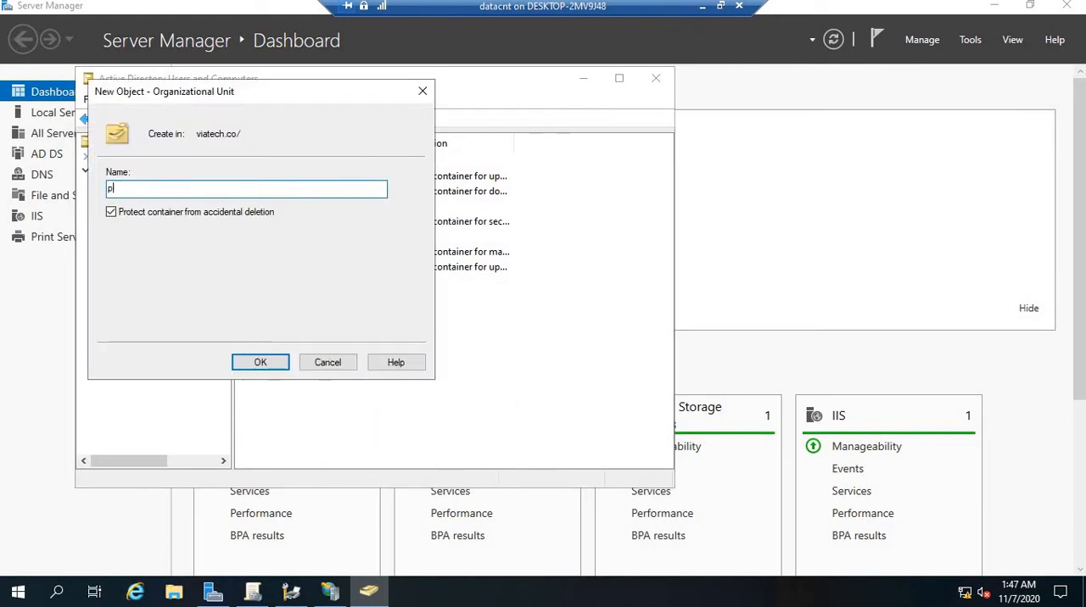
type("rintertest")
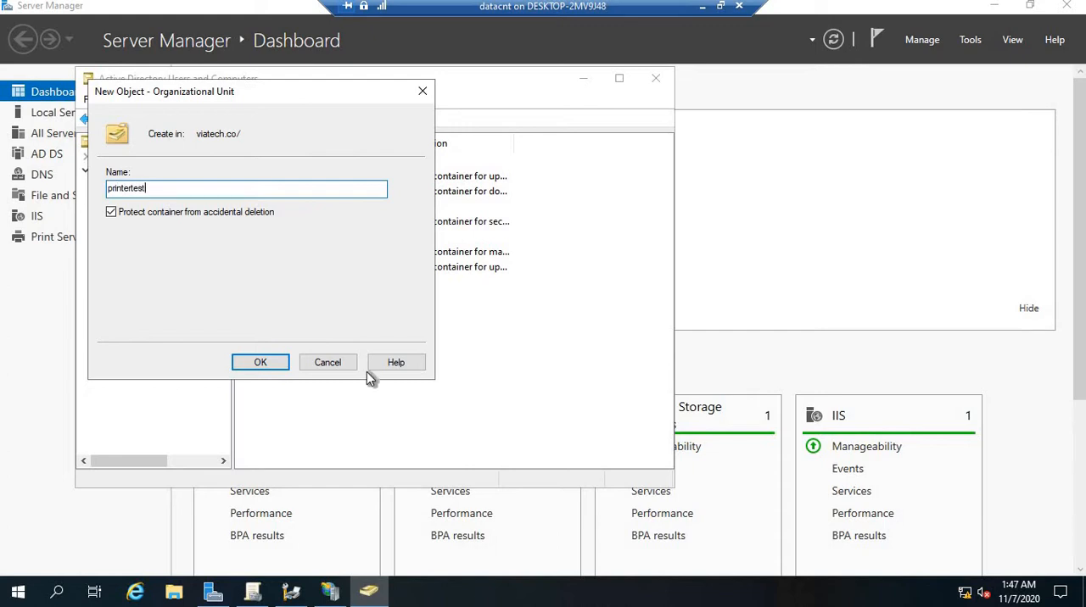
left_click(277, 363)
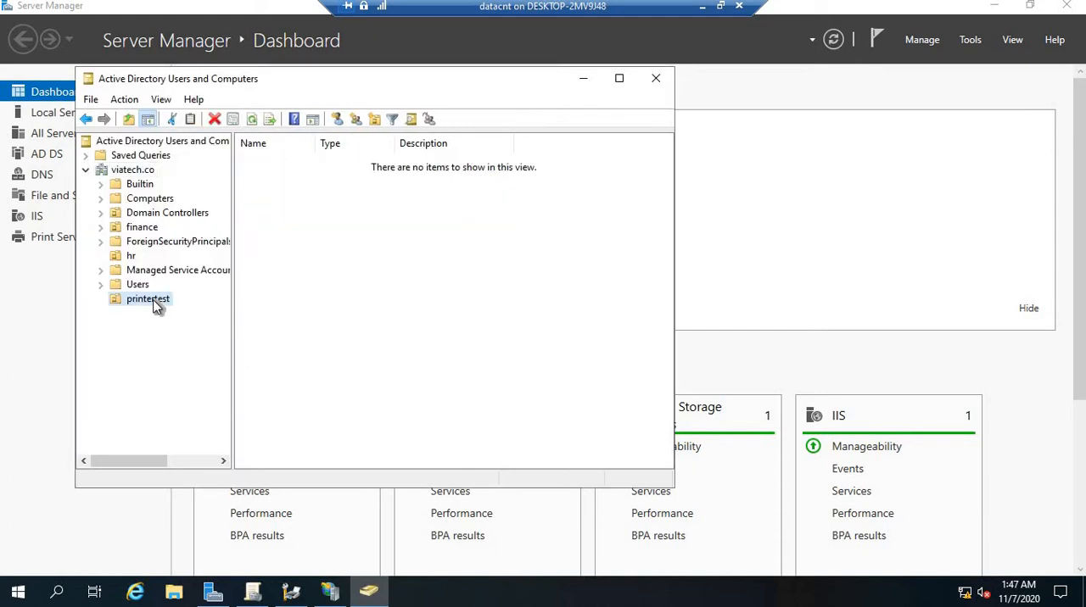
Start a new user in the printertest unit with first name and logon name printtest1, and continue to the password settings
right_click(157, 306)
mouse_move(206, 382)
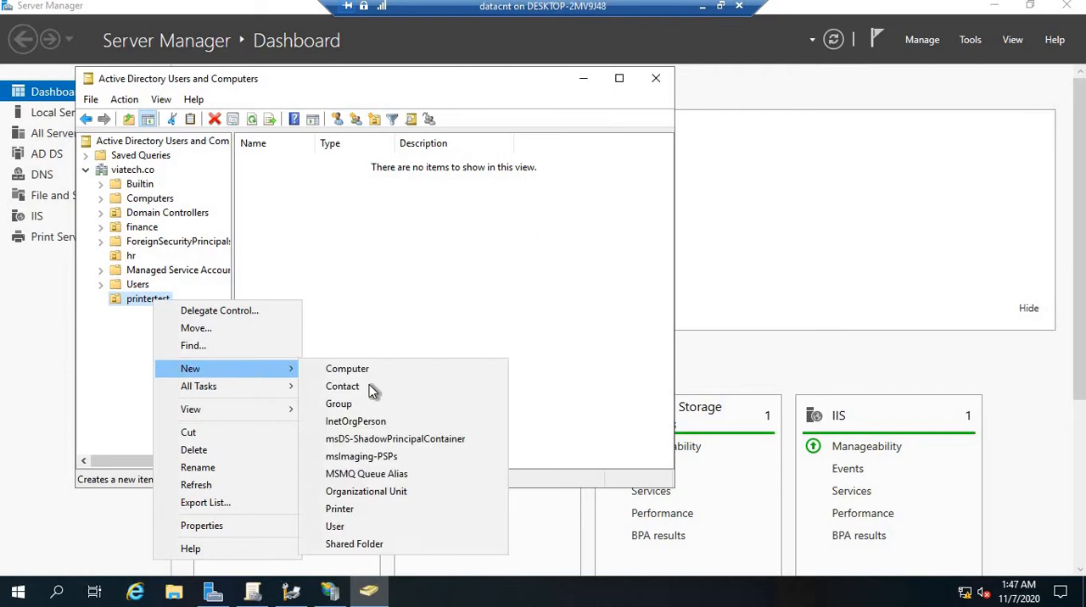
left_click(350, 527)
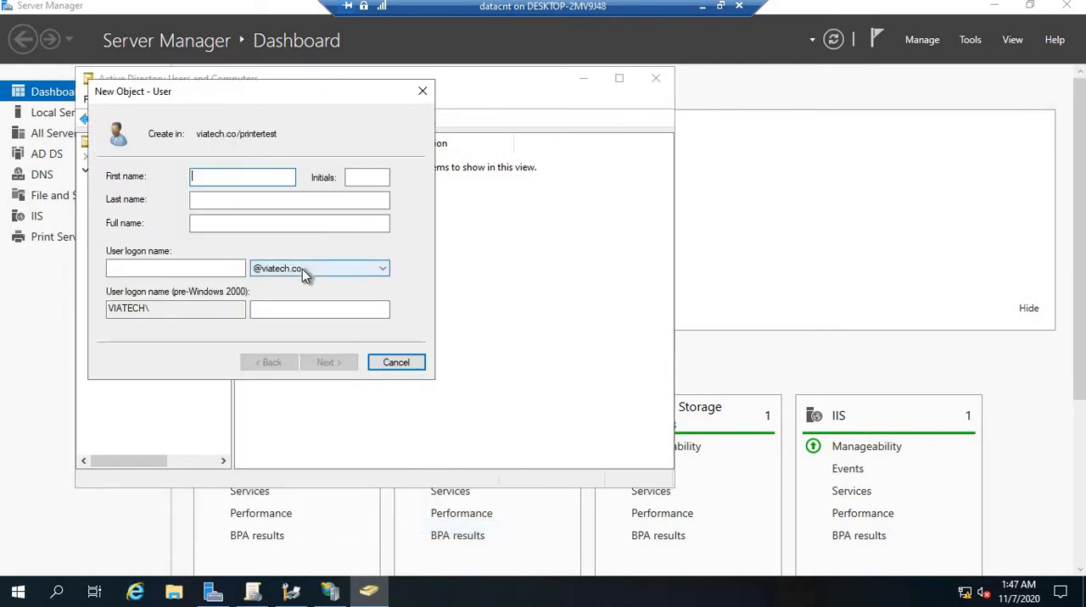
type("printtest1")
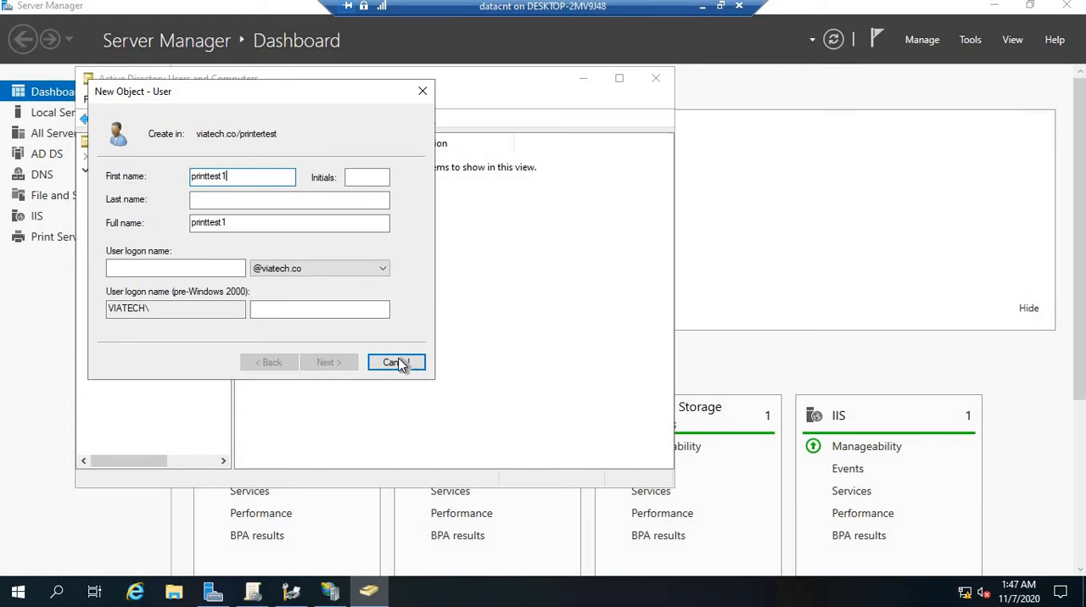
left_click(207, 269)
type("p")
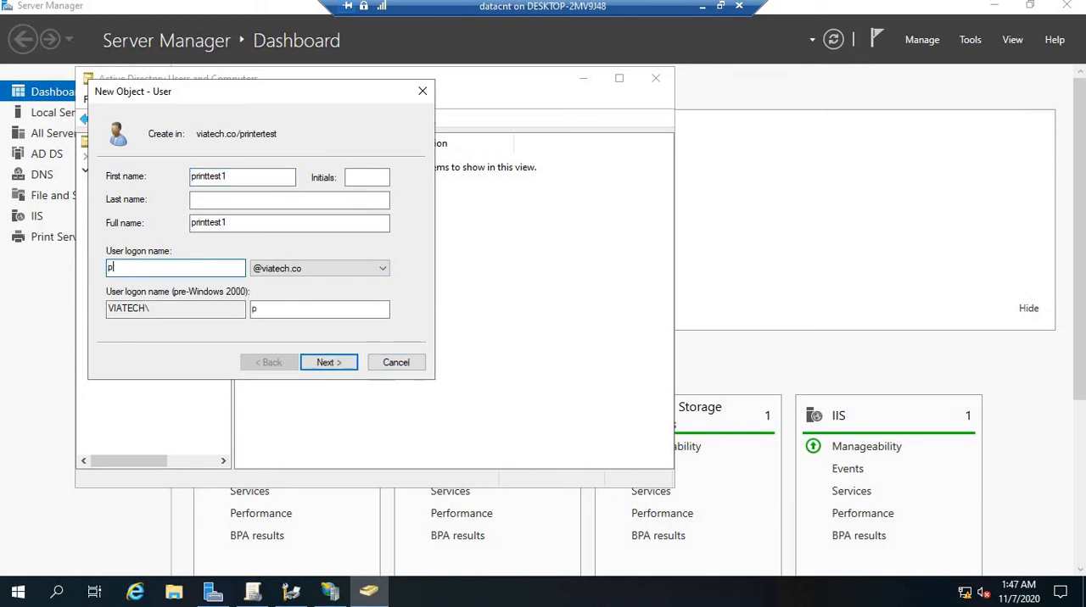
type("rinttest1")
left_click(320, 364)
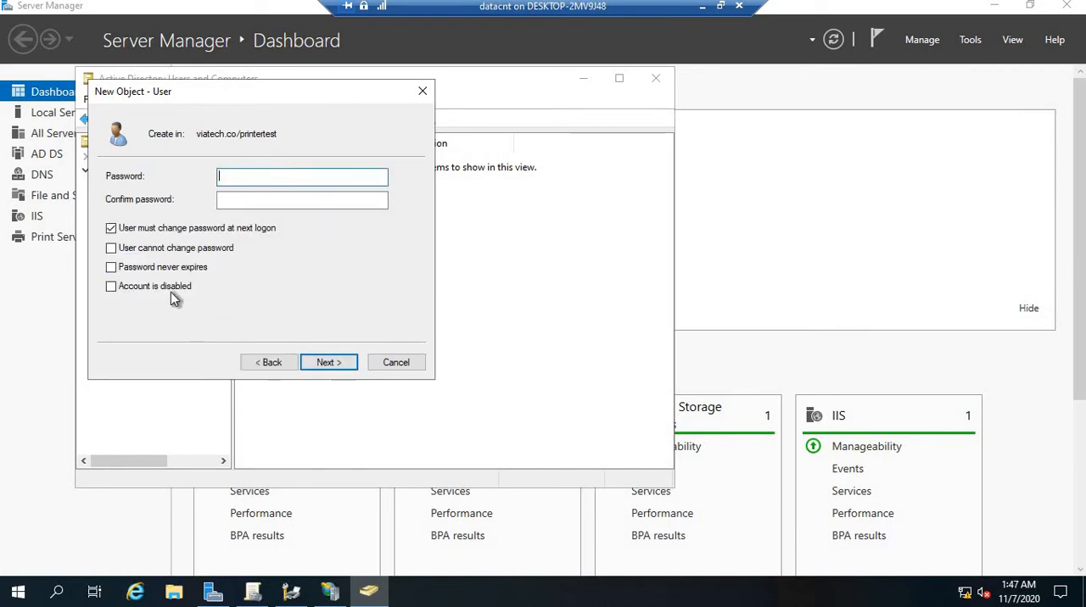
Turn off the forced password change at next logon, and enable User cannot change password and Password never expires
left_click(111, 229)
left_click(111, 247)
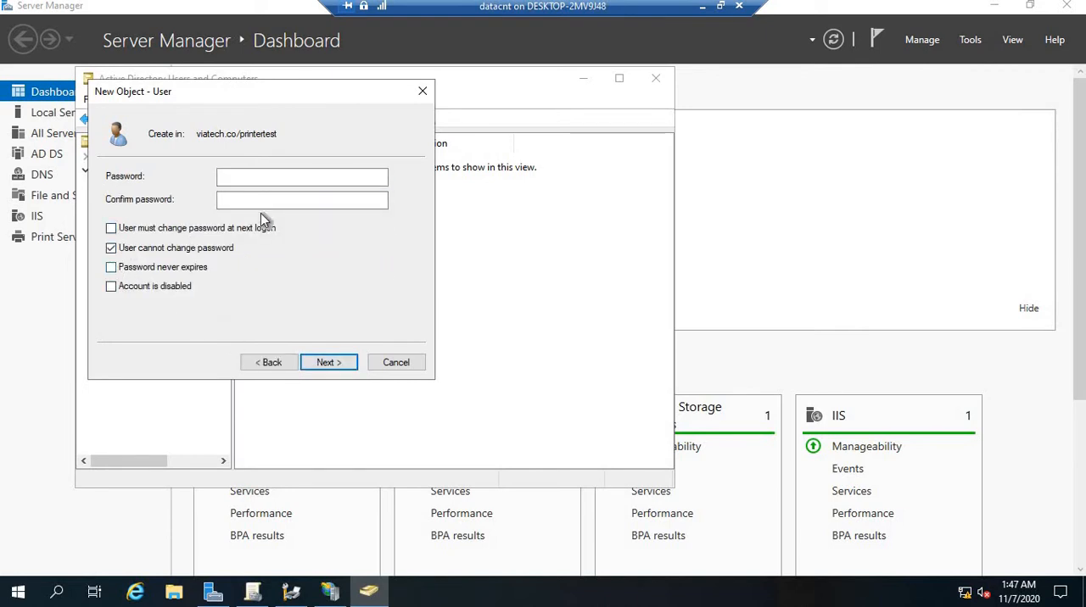
left_click(111, 267)
Enter and confirm the account password, and finish creating the user
left_click(256, 180)
type("••••••")
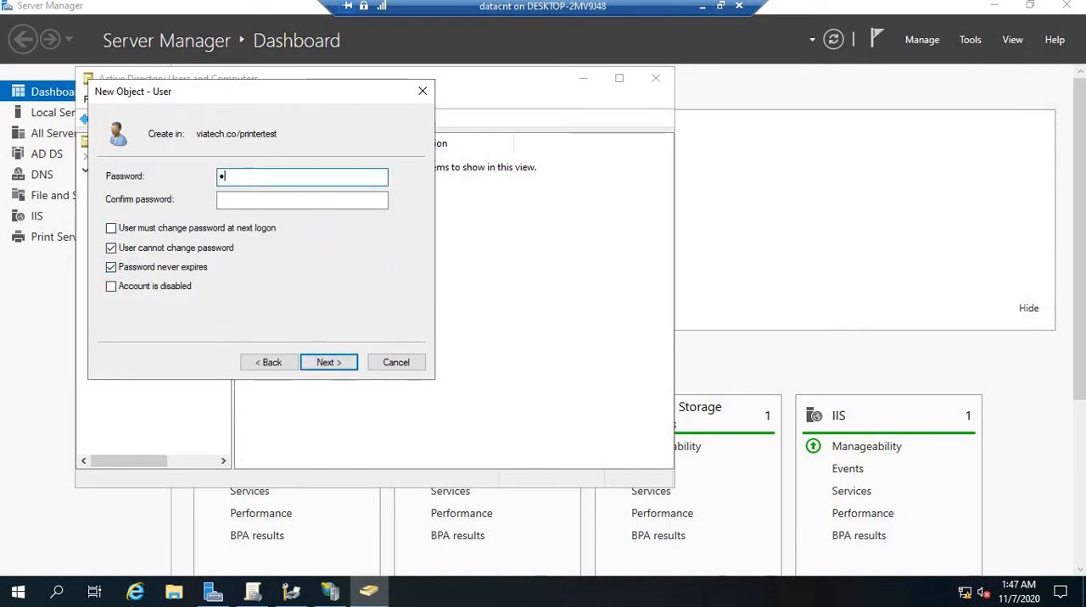
type("••")
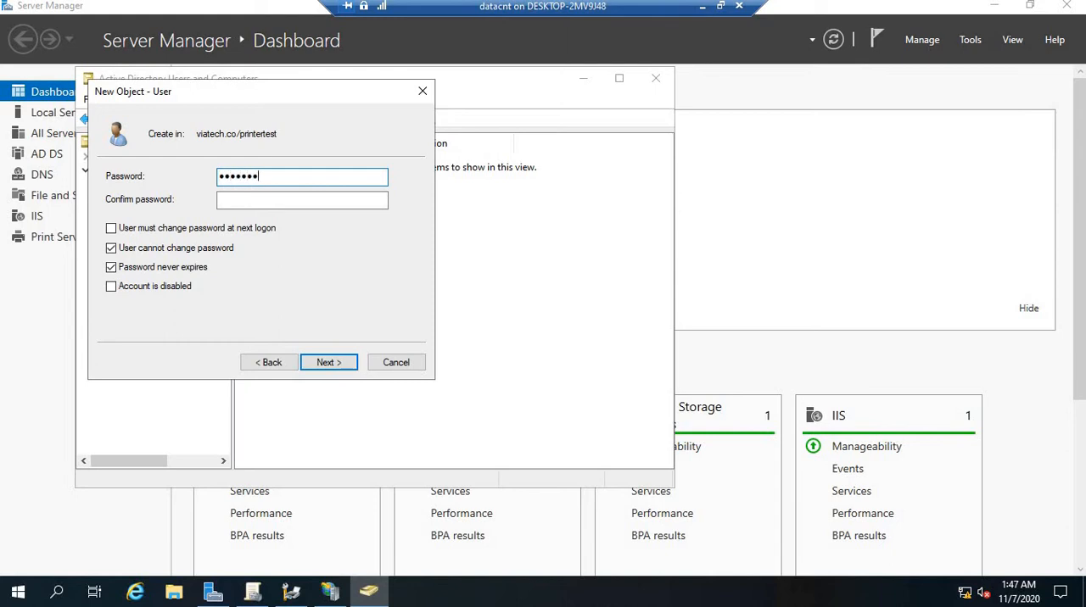
key("Tab")
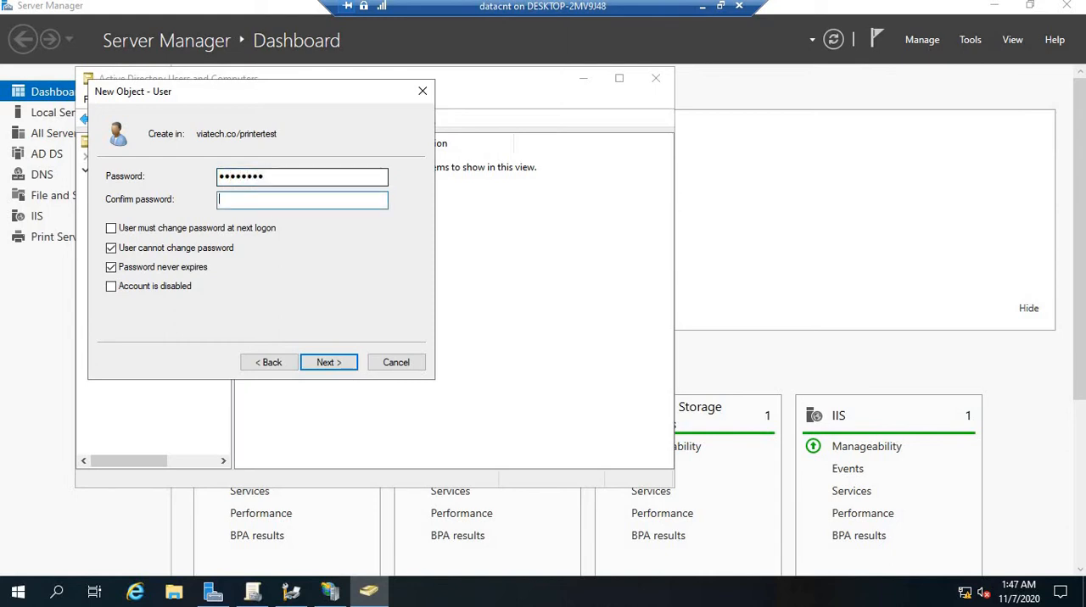
type("••••••••")
left_click(329, 362)
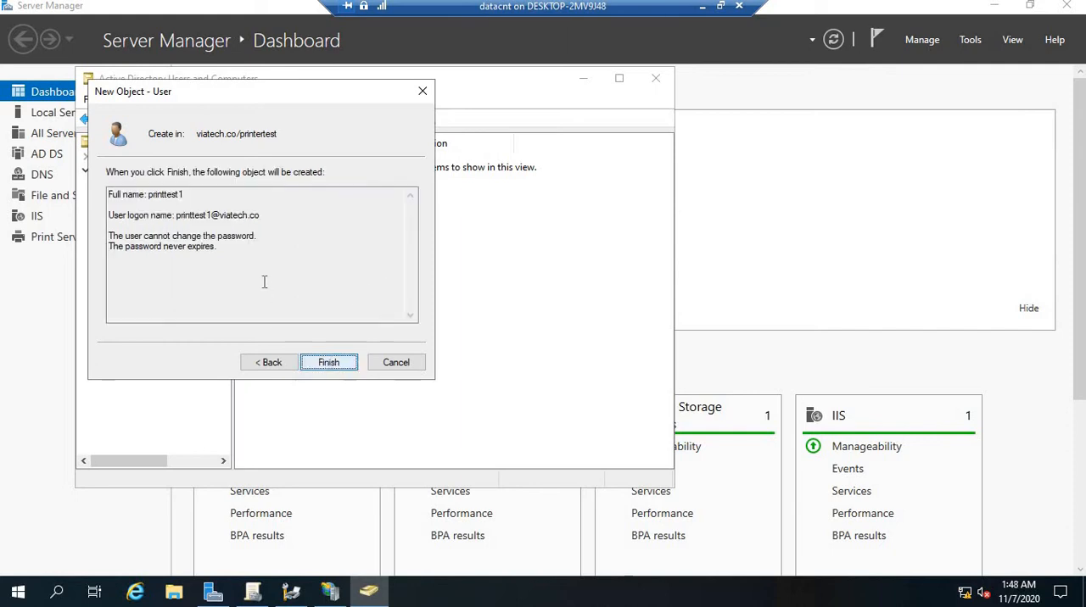
left_click(328, 364)
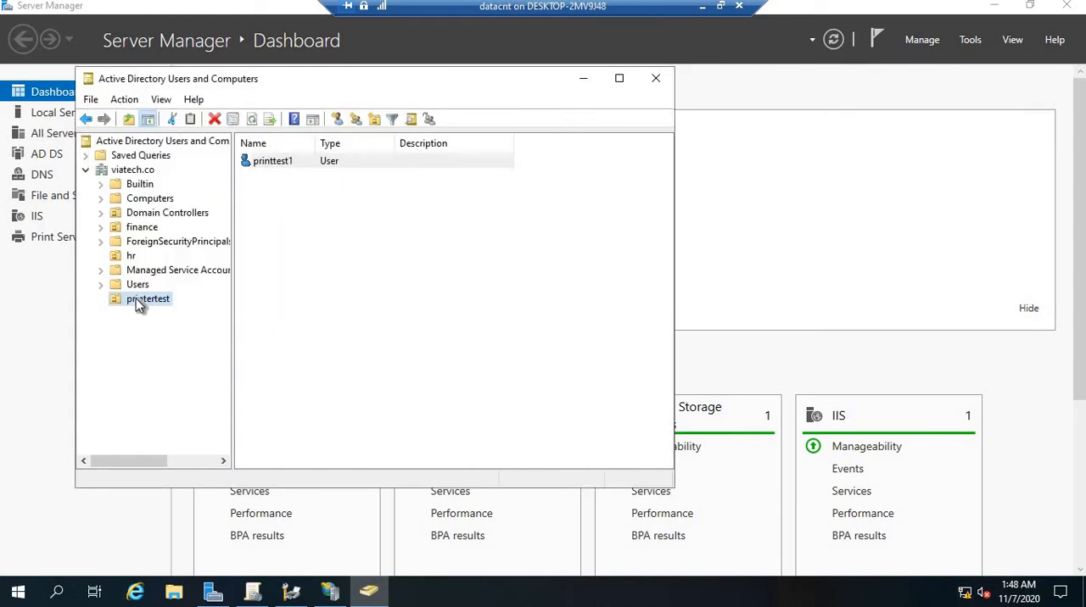
Move the user hr1 from the hr unit into printertest, and display the contents of printertest
left_click(274, 161)
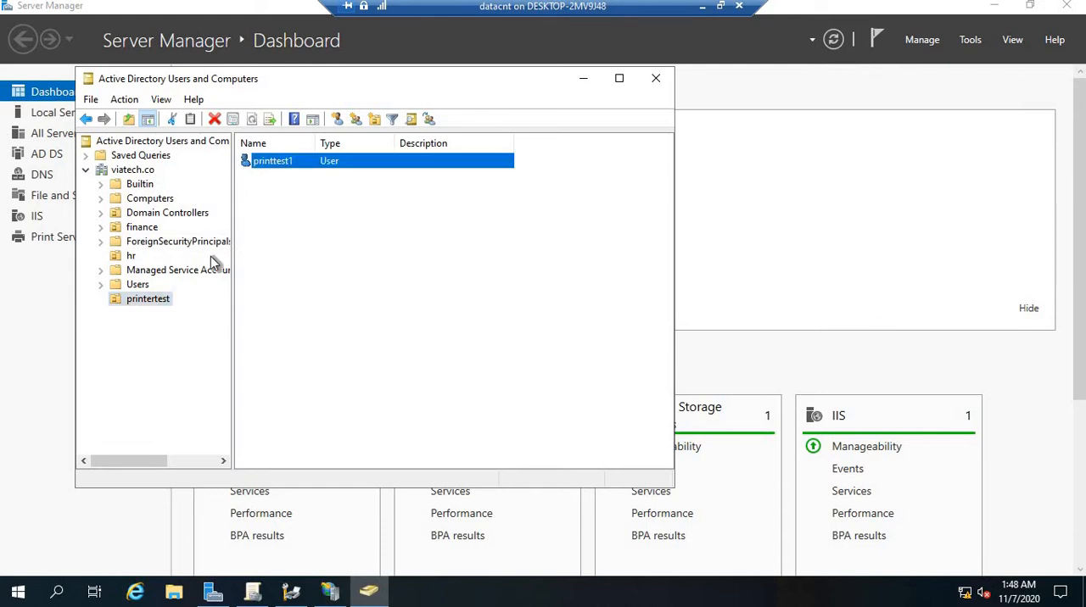
left_click(133, 256)
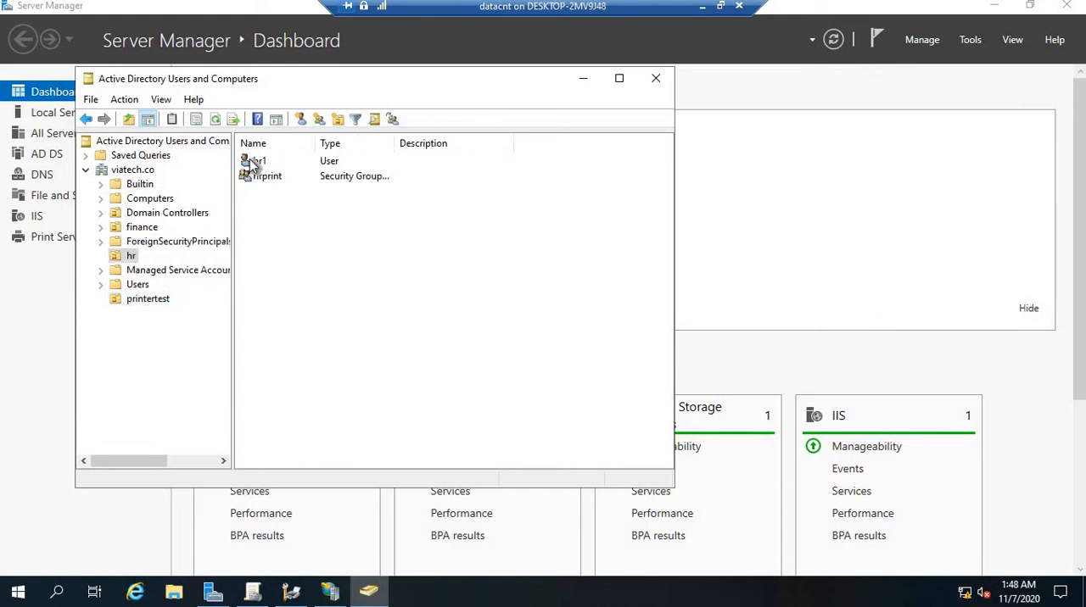
left_click(259, 161)
left_click_drag(148, 297, 151, 299)
left_click(317, 332)
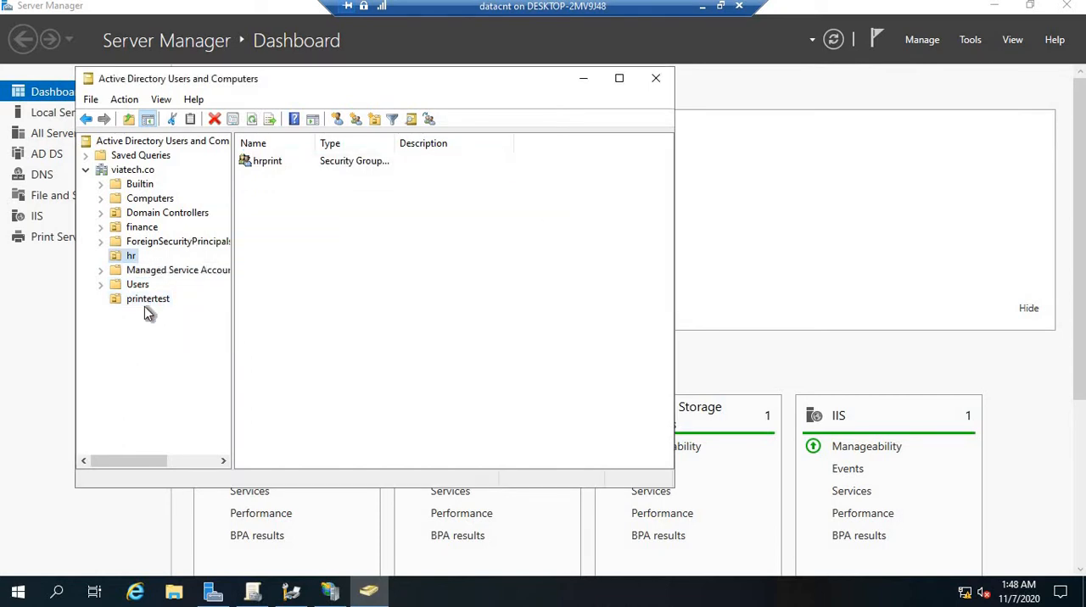
left_click(146, 300)
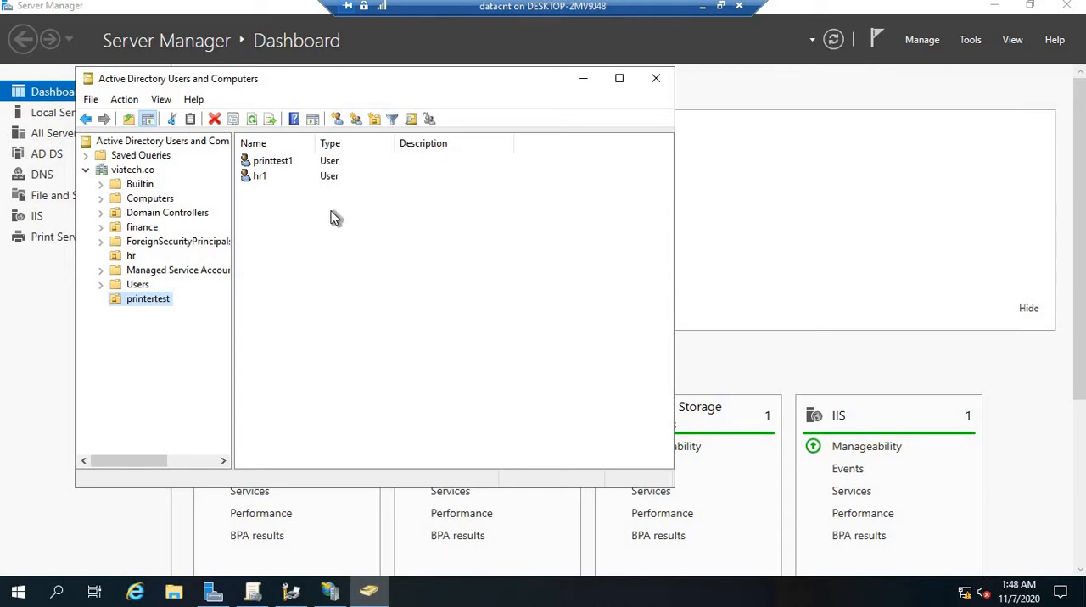
Minimize Active Directory Users and Computers and bring up the Group Policy Management console
left_click(583, 82)
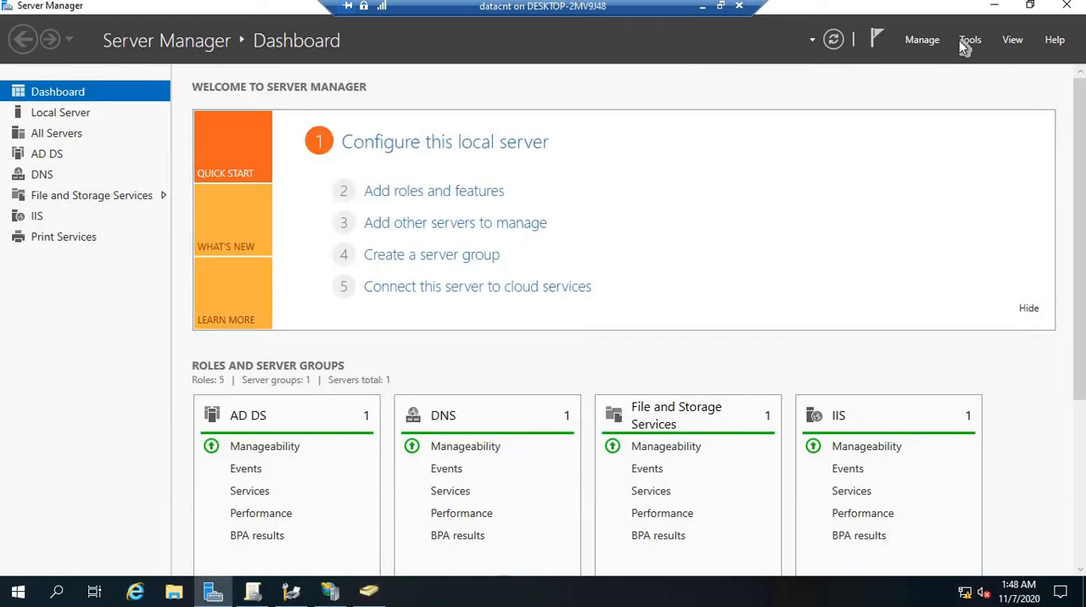
left_click(965, 45)
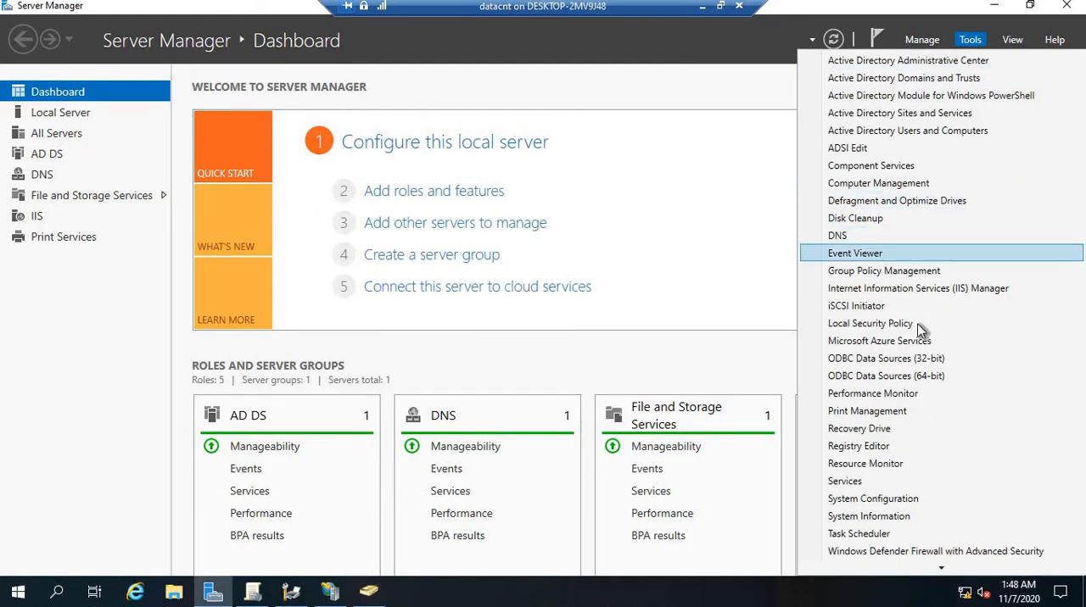
left_click(905, 275)
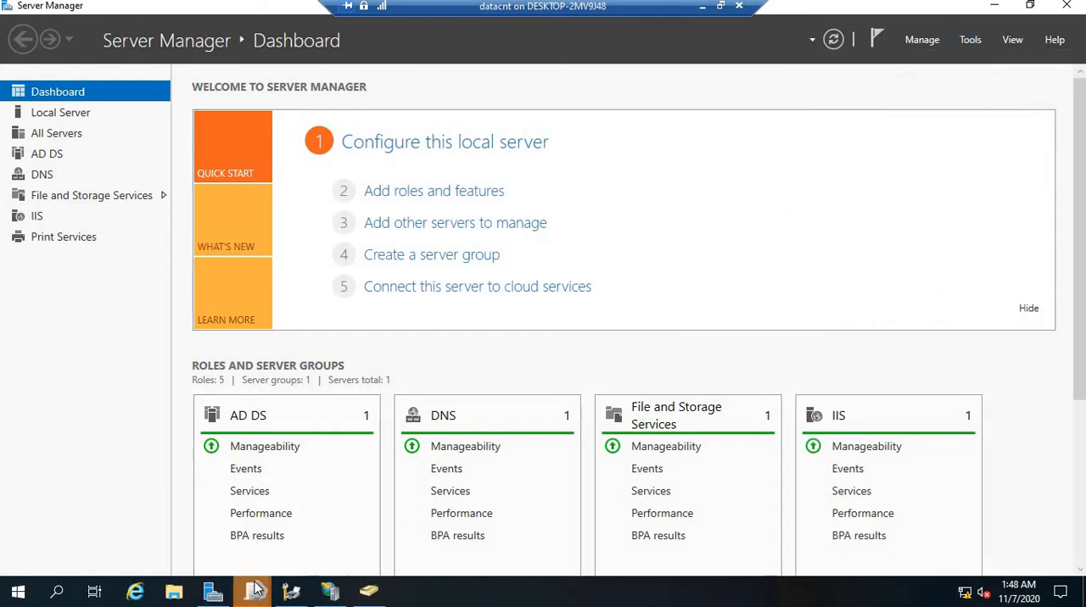
mouse_move(252, 592)
left_click(313, 505)
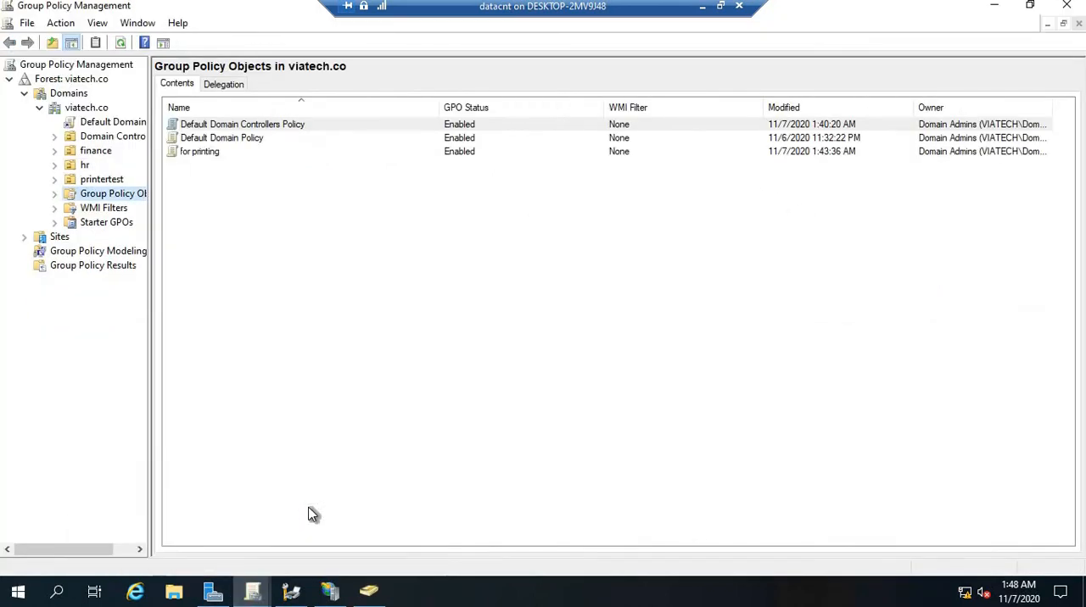
left_click(85, 108)
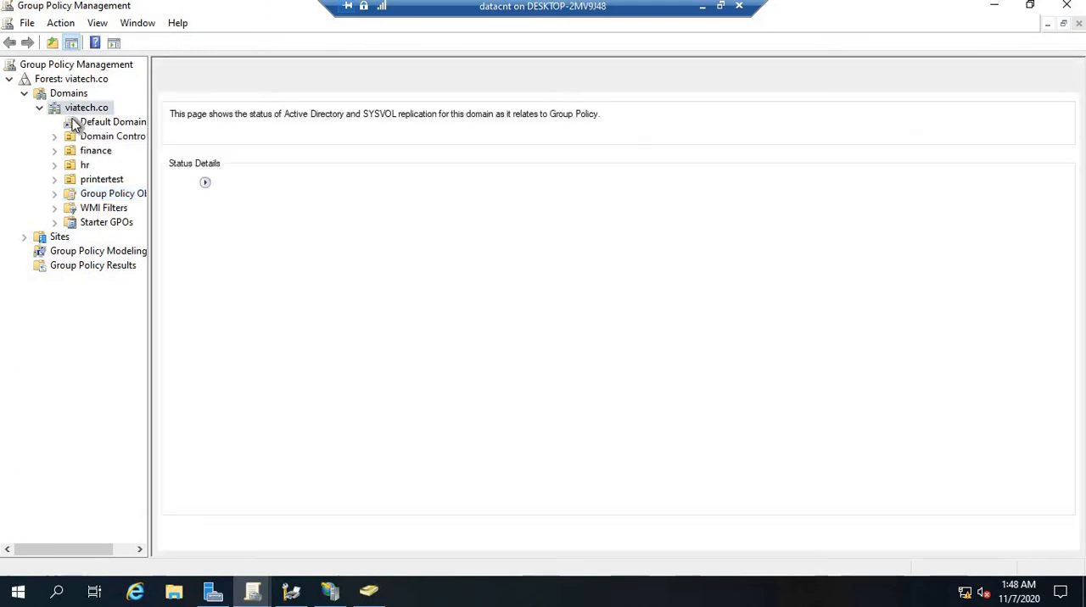
right_click(80, 111)
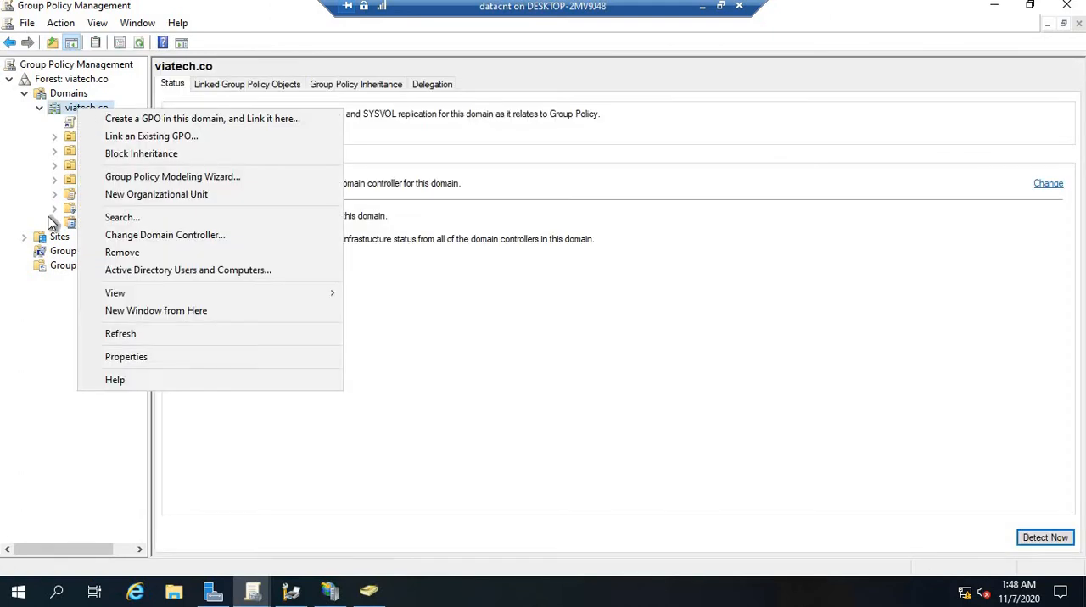
left_click(44, 198)
Create a GPO named "our printing test" in the domain and link it to the printertest organizational unit
left_click(67, 182)
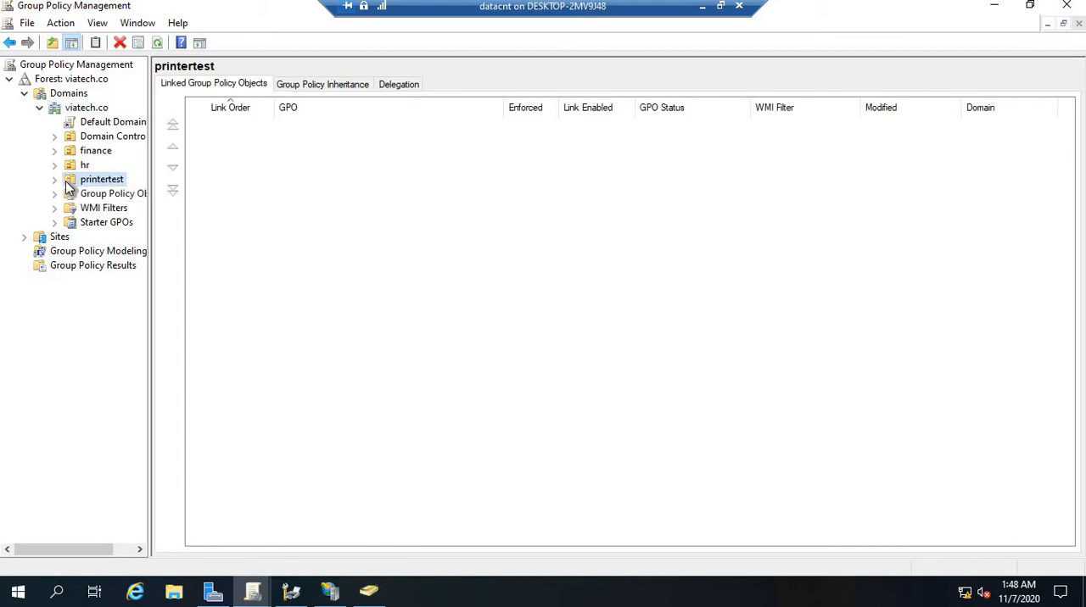
right_click(105, 183)
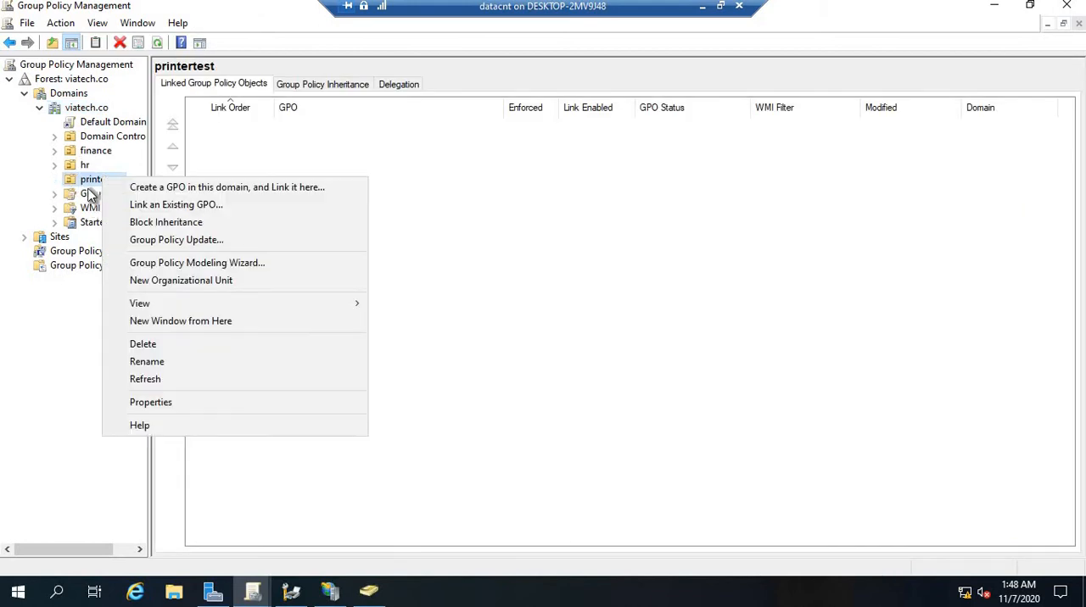
left_click(162, 187)
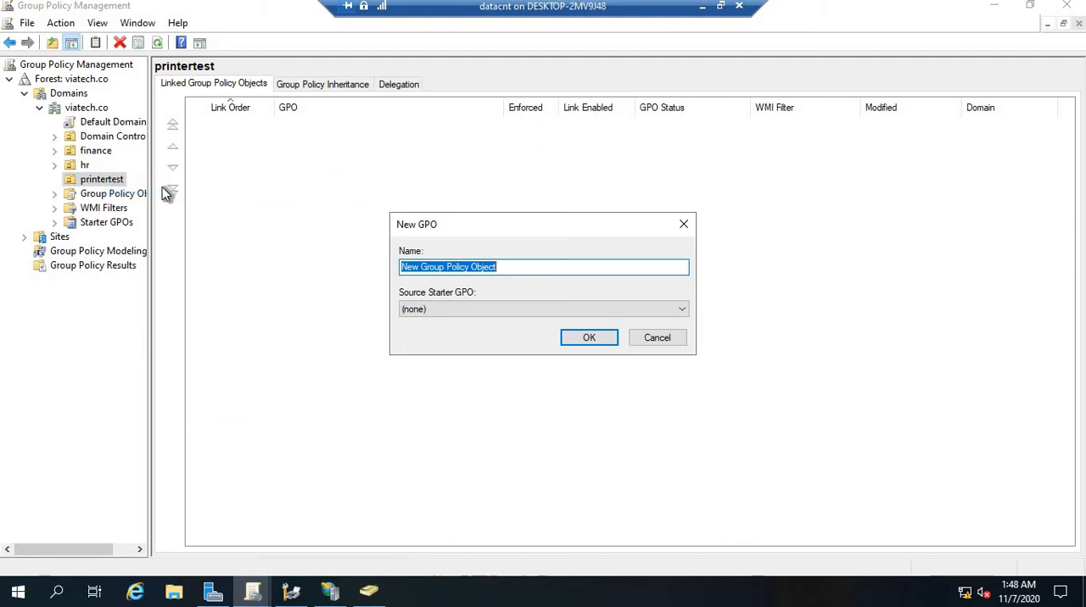
type("our print")
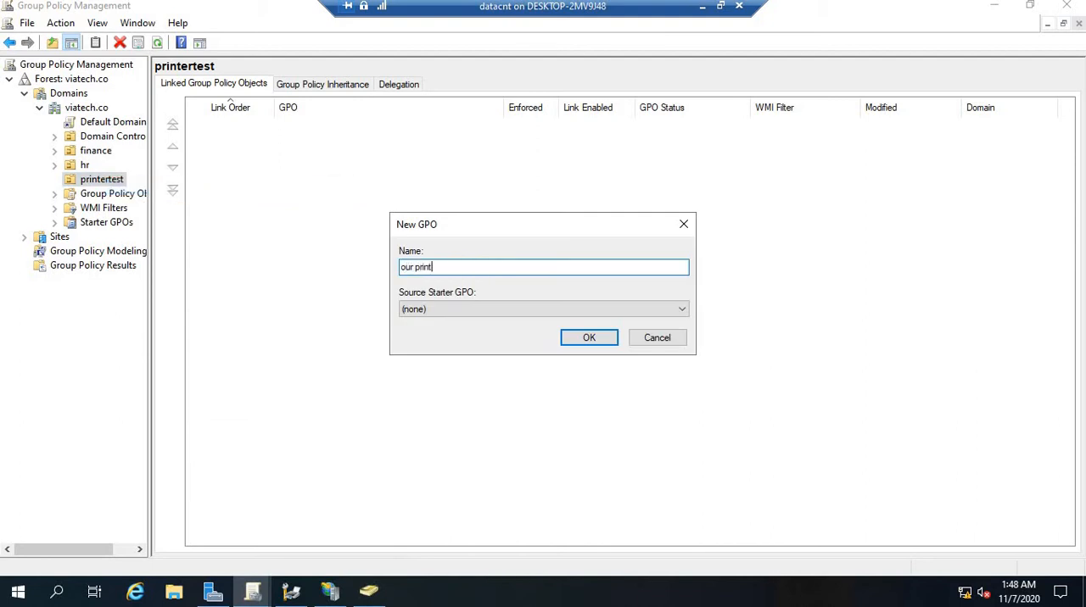
type("ing test")
left_click(589, 338)
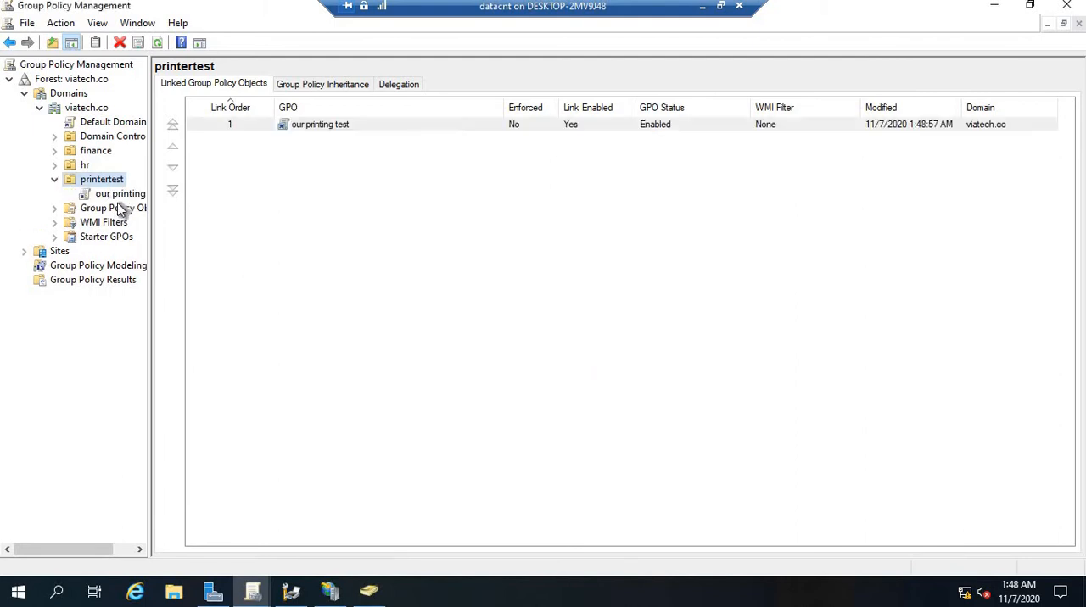
Review the scope of the our printing test GPO and printertest's linked policies, and minimize Group Policy Management
left_click(122, 196)
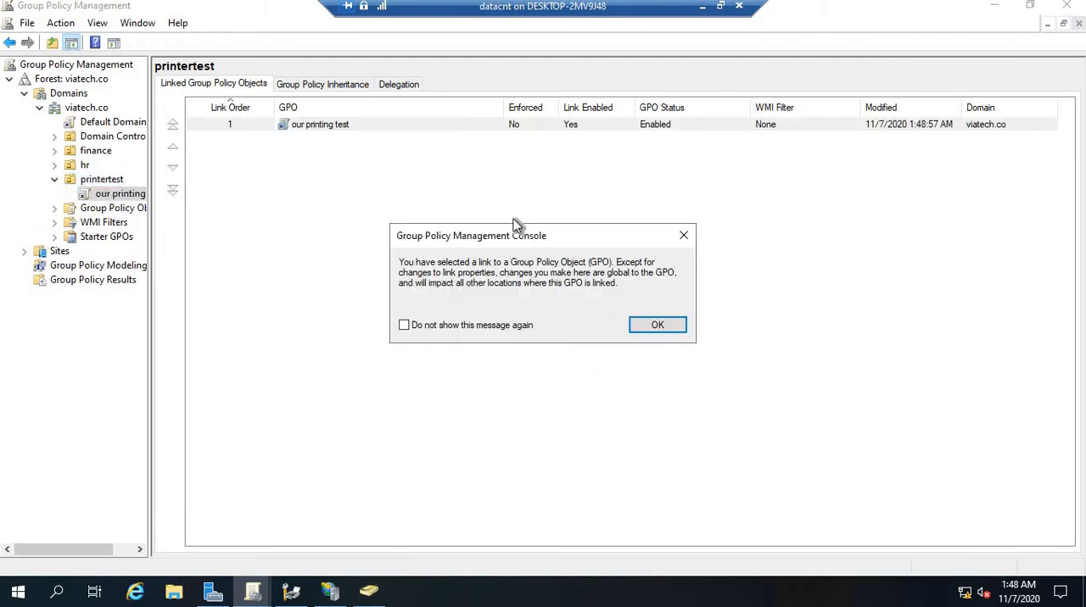
left_click(640, 325)
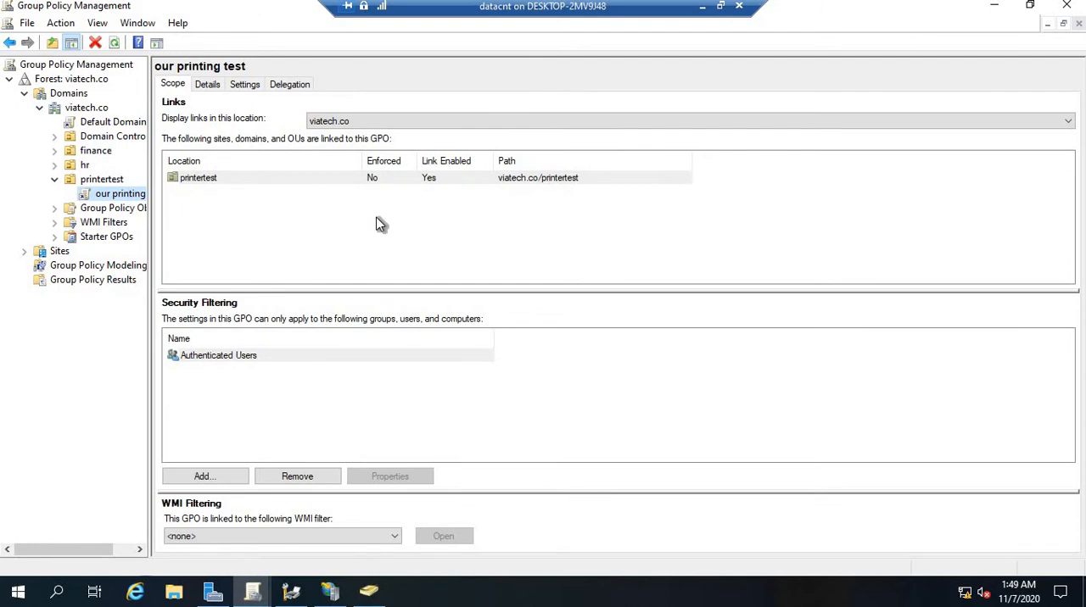
left_click(103, 197)
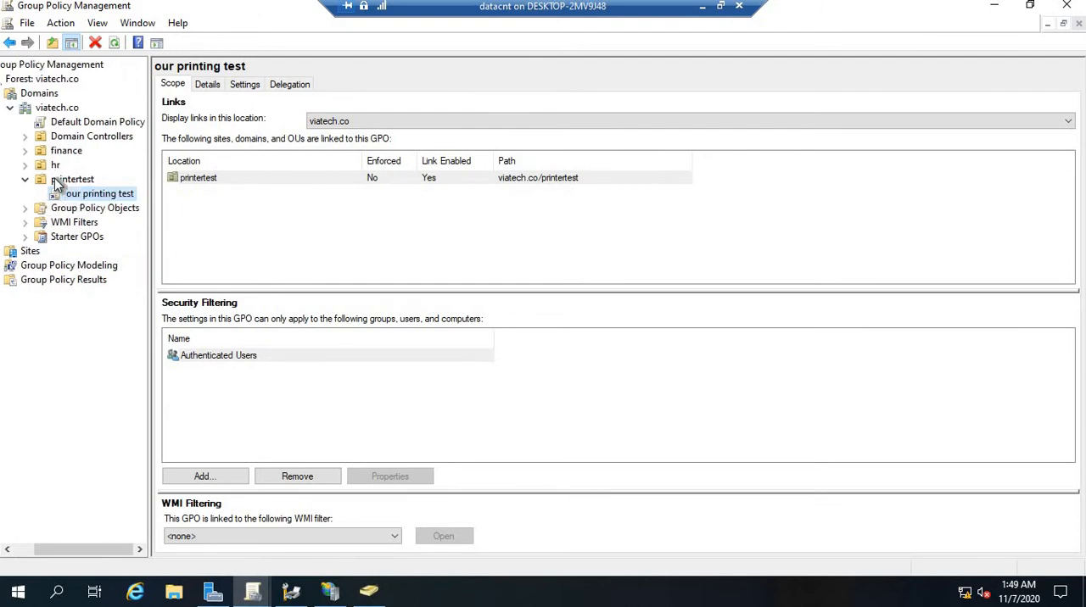
left_click(56, 179)
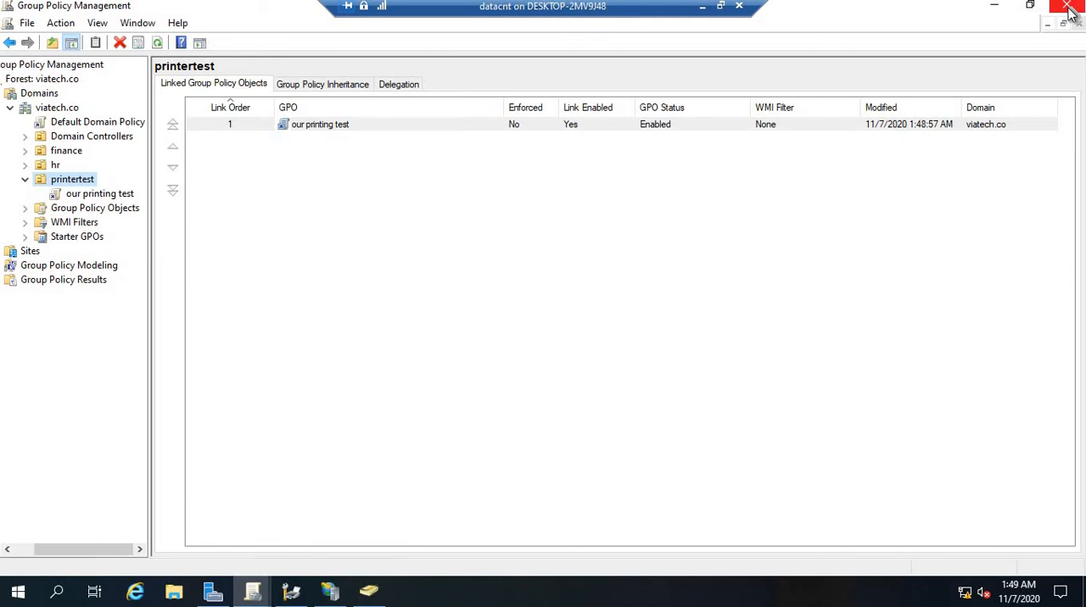
left_click(995, 6)
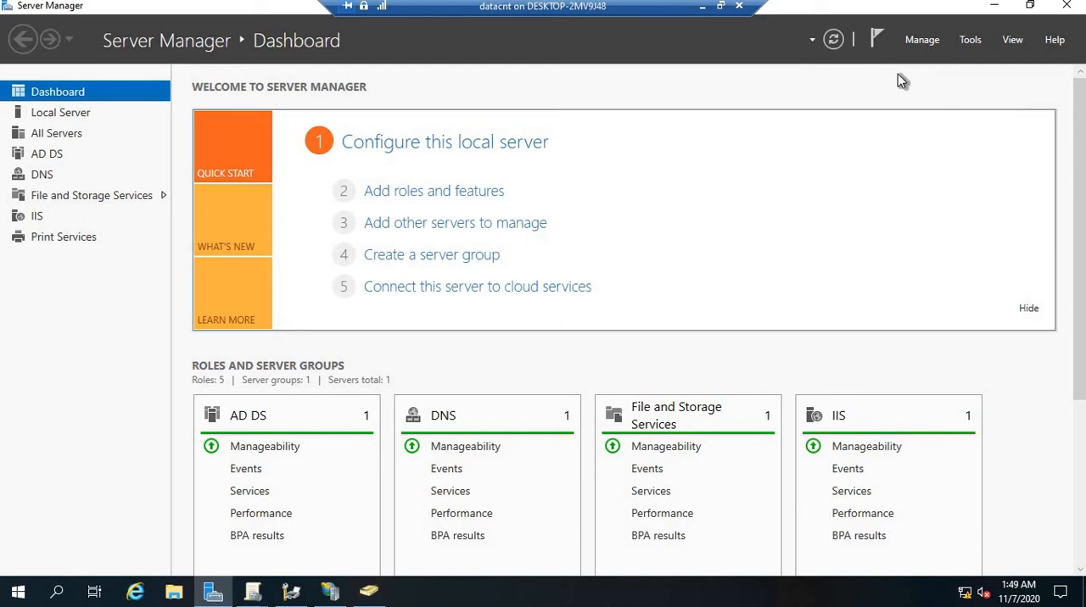
Start adding roles and features with a role-based installation on PDC.viatech.co and proceed to the server role selection
left_click(928, 41)
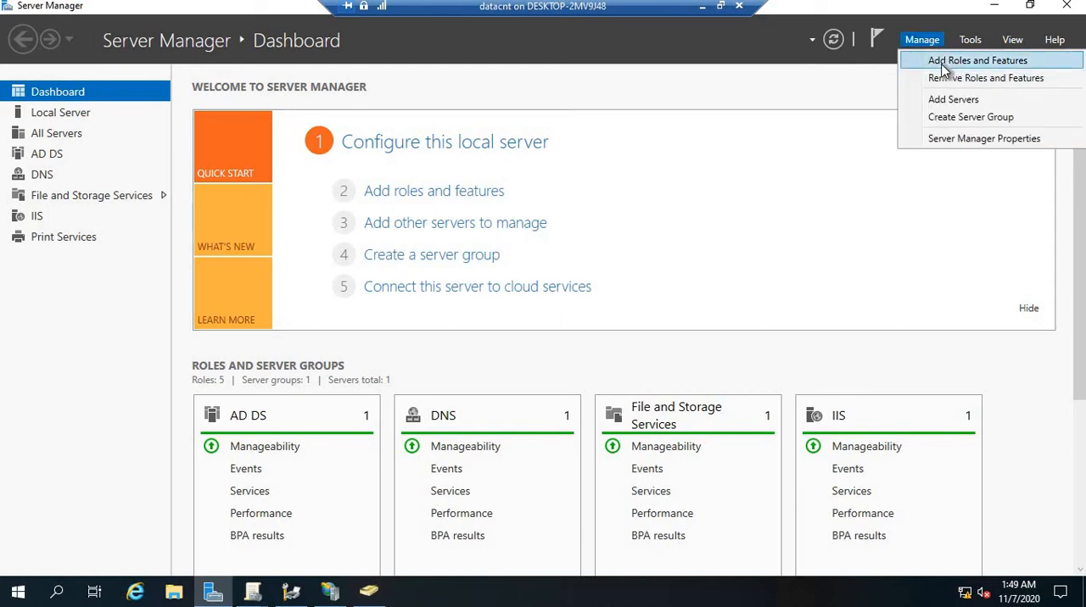
left_click(944, 64)
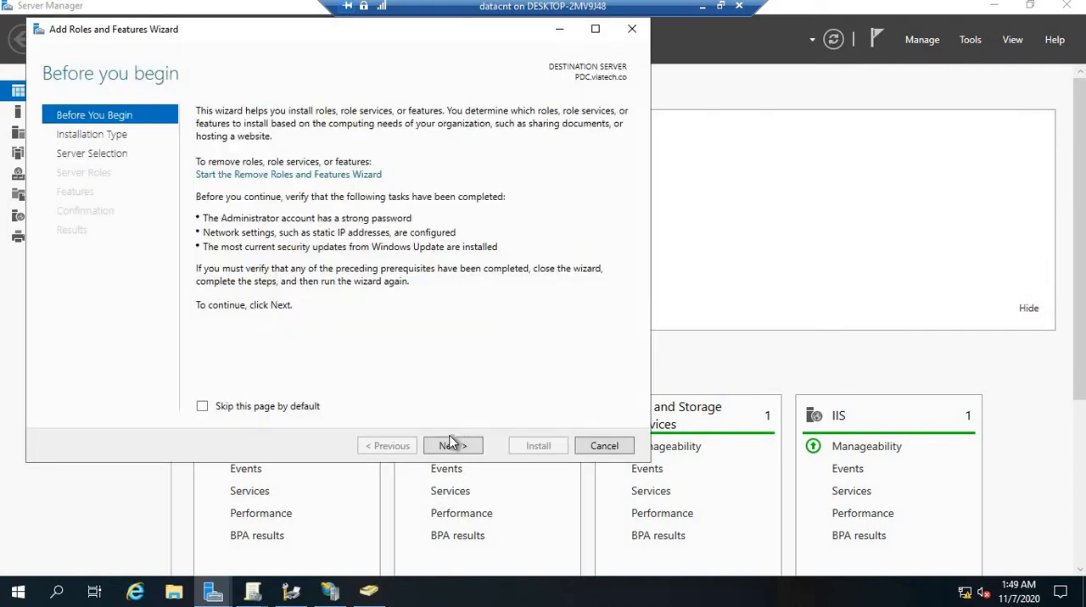
left_click(453, 446)
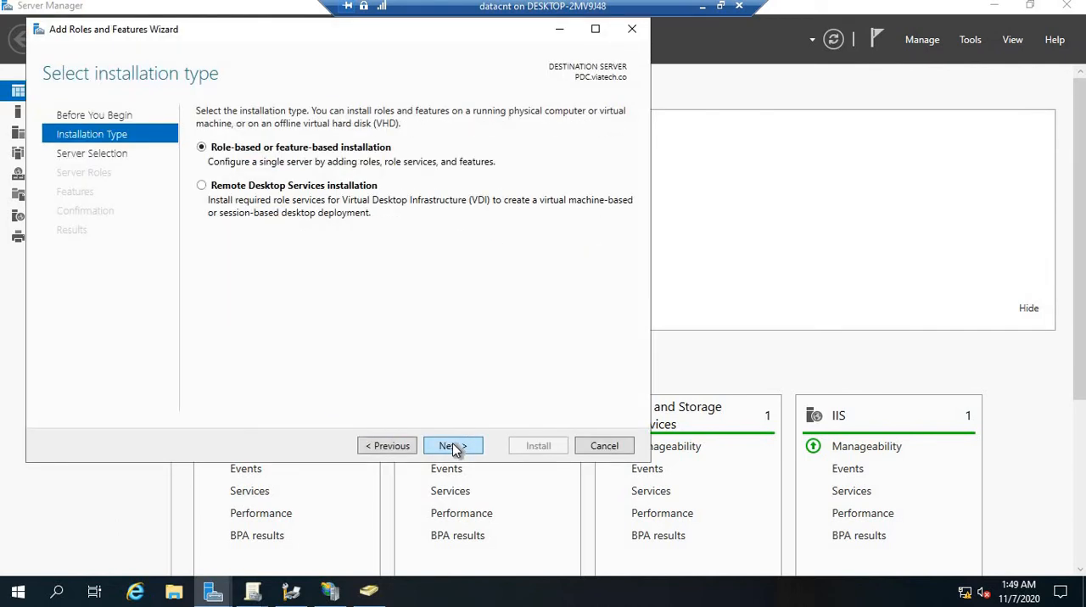
left_click(453, 445)
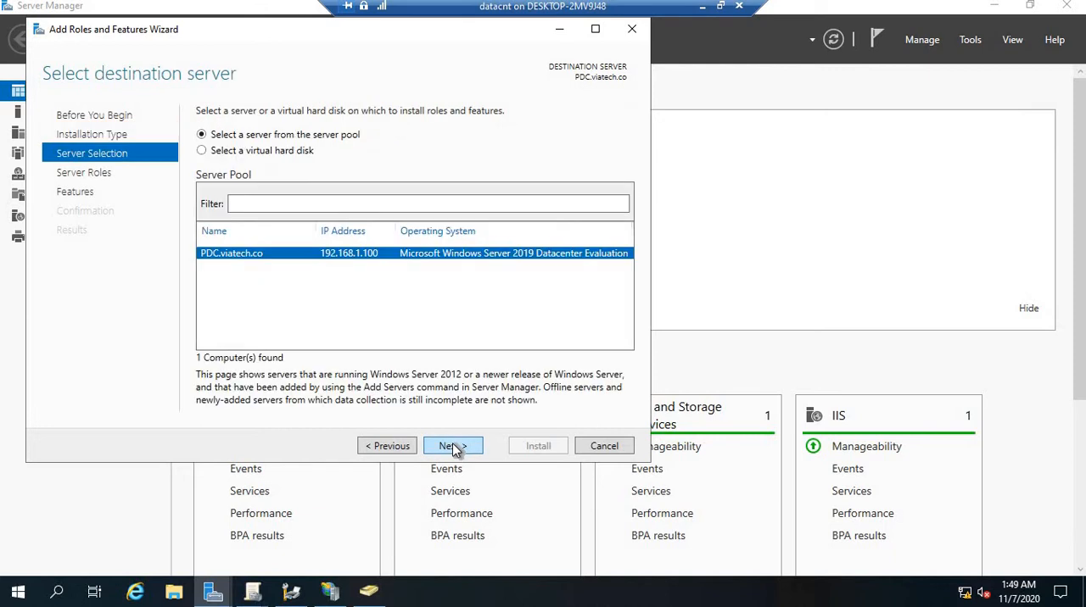
left_click(453, 446)
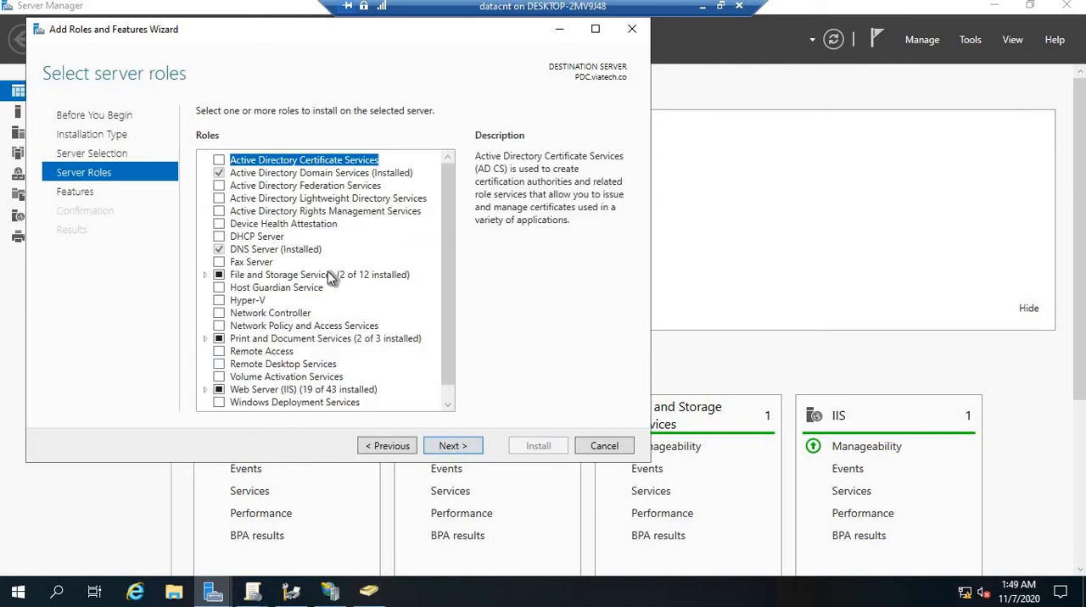
Examine the Print Server and Internet Printing role services under Print and Document Services, and cancel the wizard
left_click(205, 338)
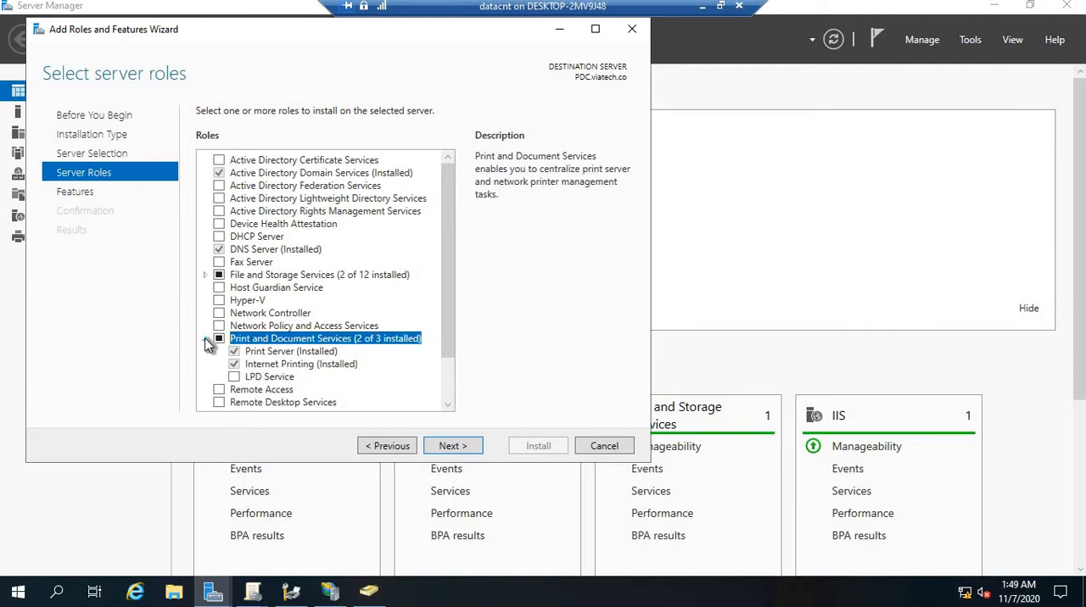
left_click(317, 364)
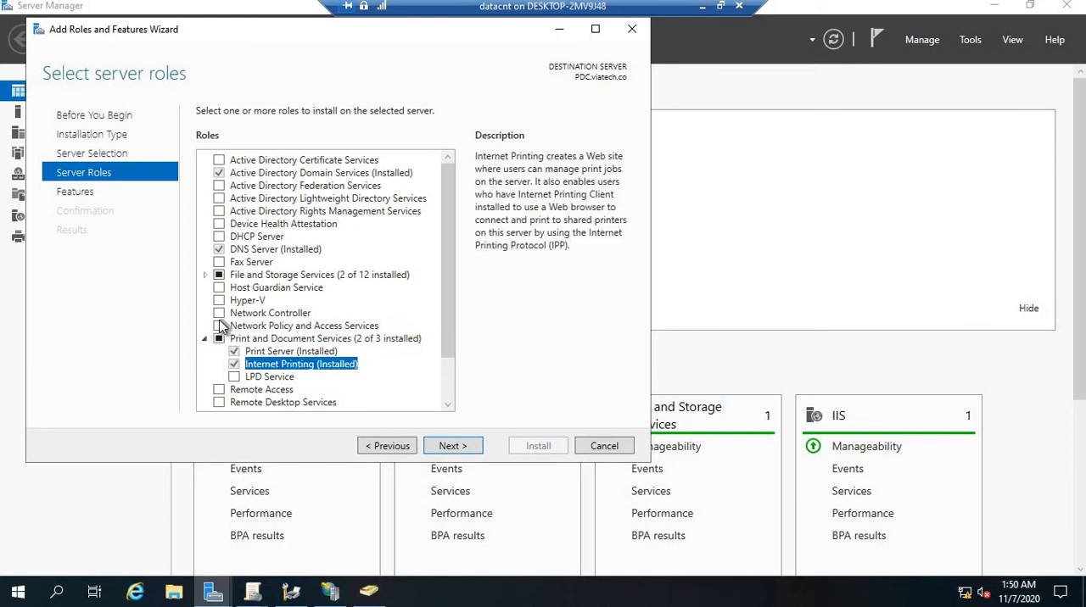
left_click(267, 353)
left_click(270, 366)
left_click(603, 446)
Open Print Management, review the printer drivers on PDC (local), and minimize the console
left_click(968, 41)
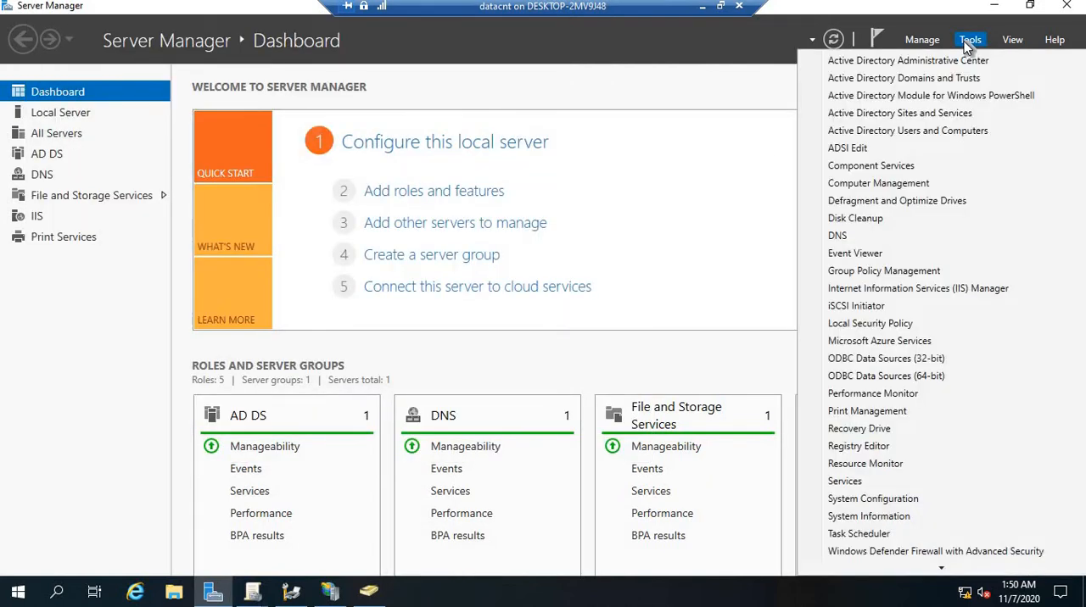
left_click(885, 413)
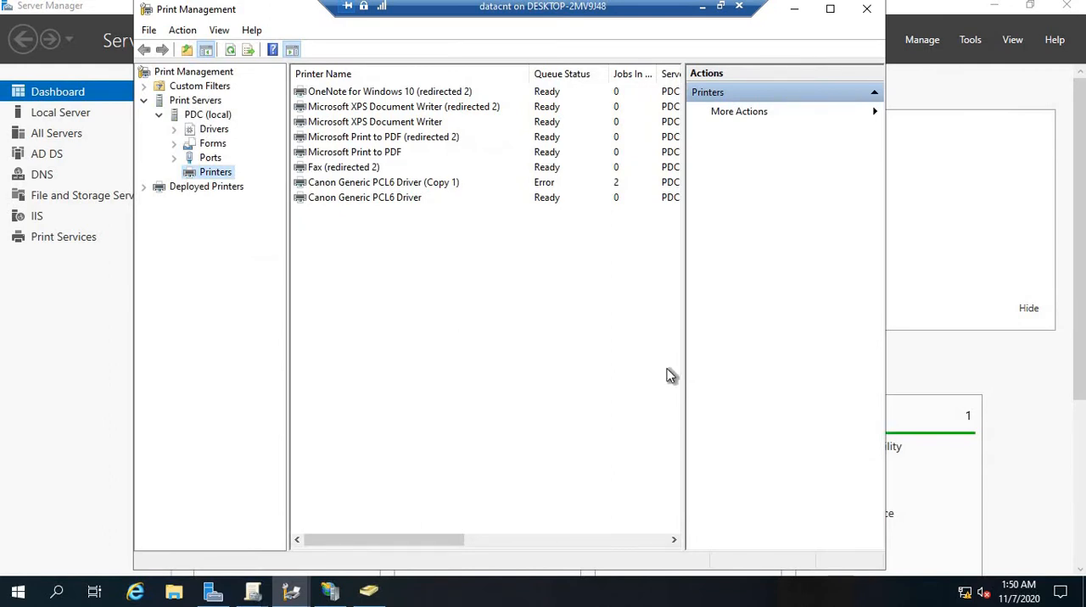
left_click(214, 132)
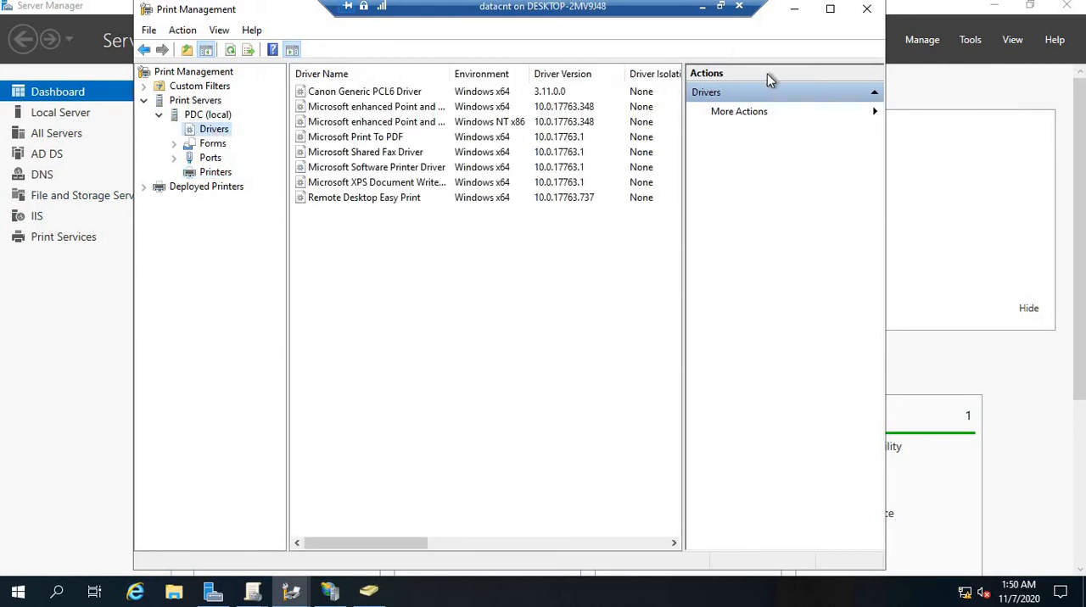
left_click(803, 10)
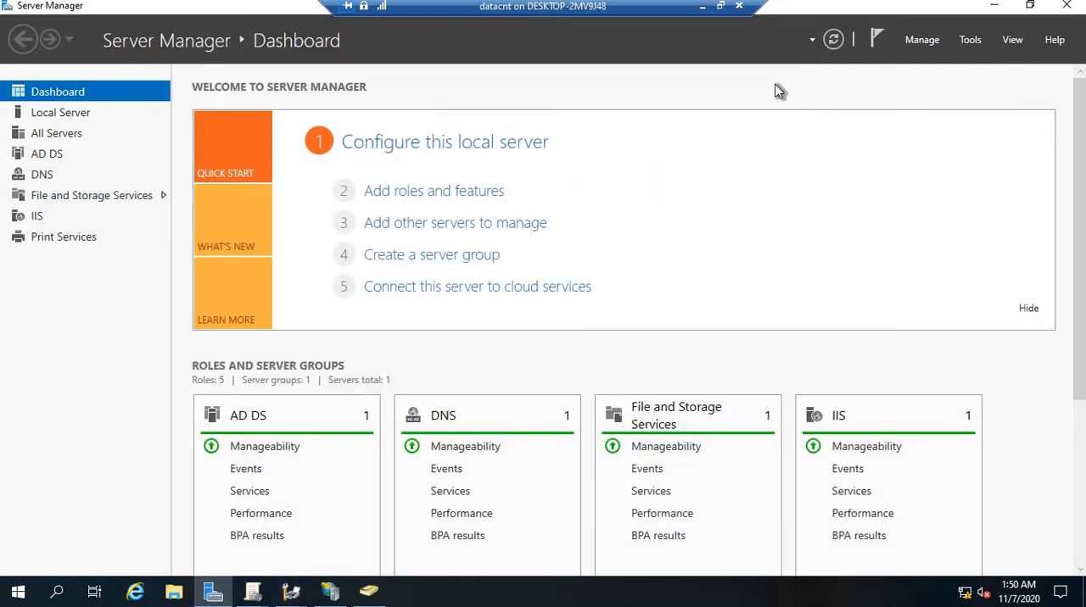
Minimize Server Manager and IIS Manager, inspect the desktop folder GPCL6_Driver_V311_W64_00, and close it
left_click(993, 5)
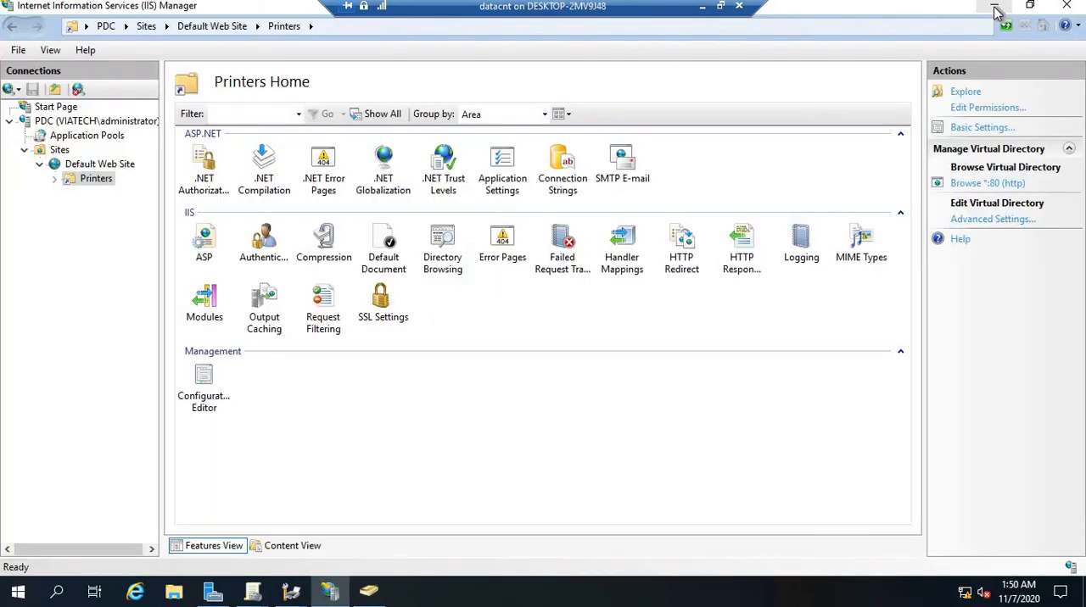
left_click(995, 7)
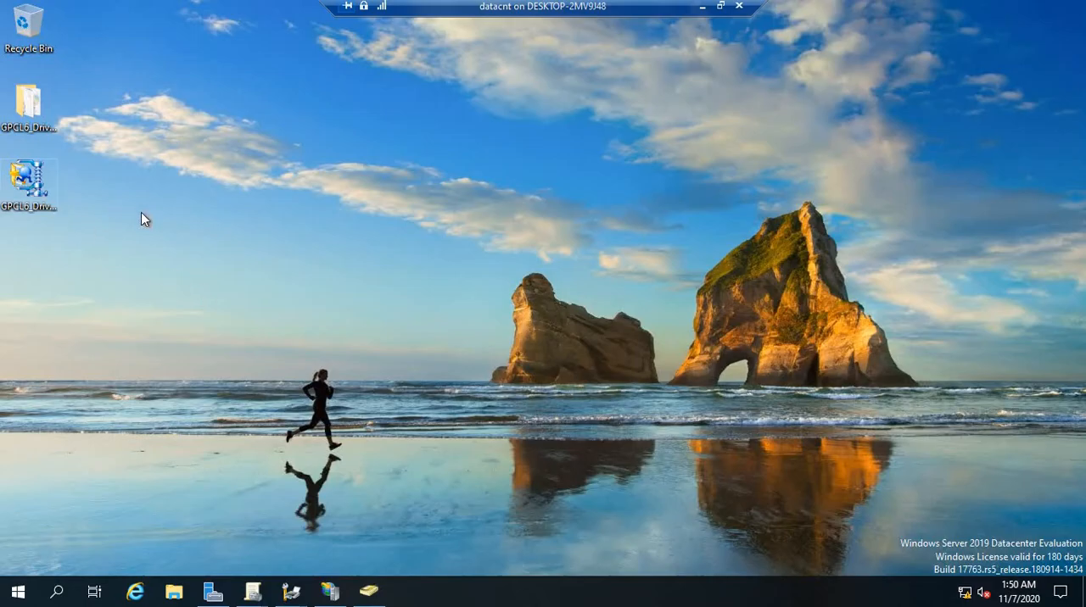
left_click(36, 201)
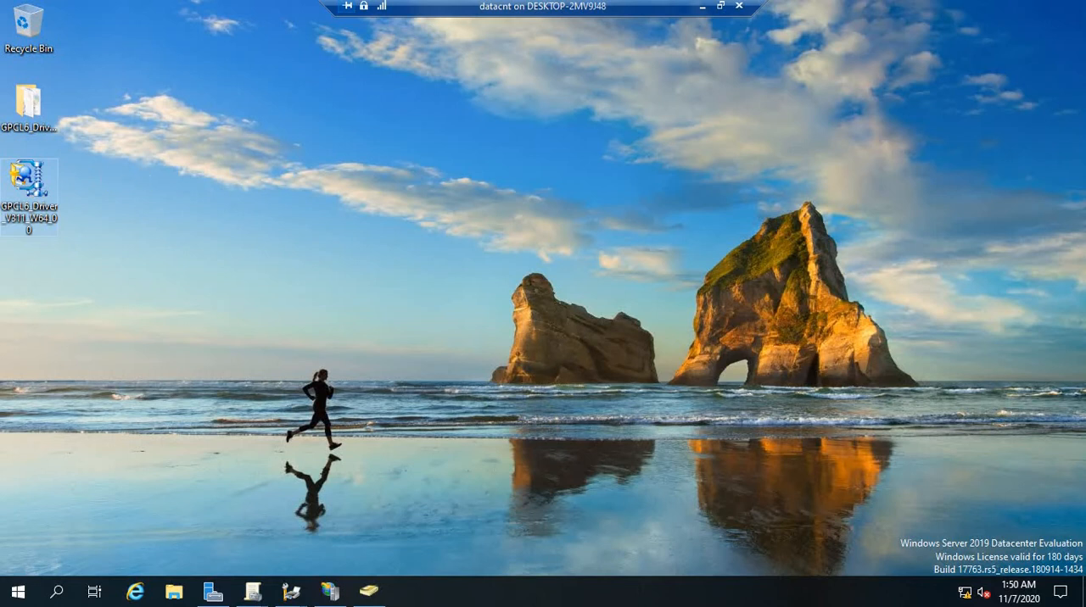
left_click(32, 108)
left_click(95, 132)
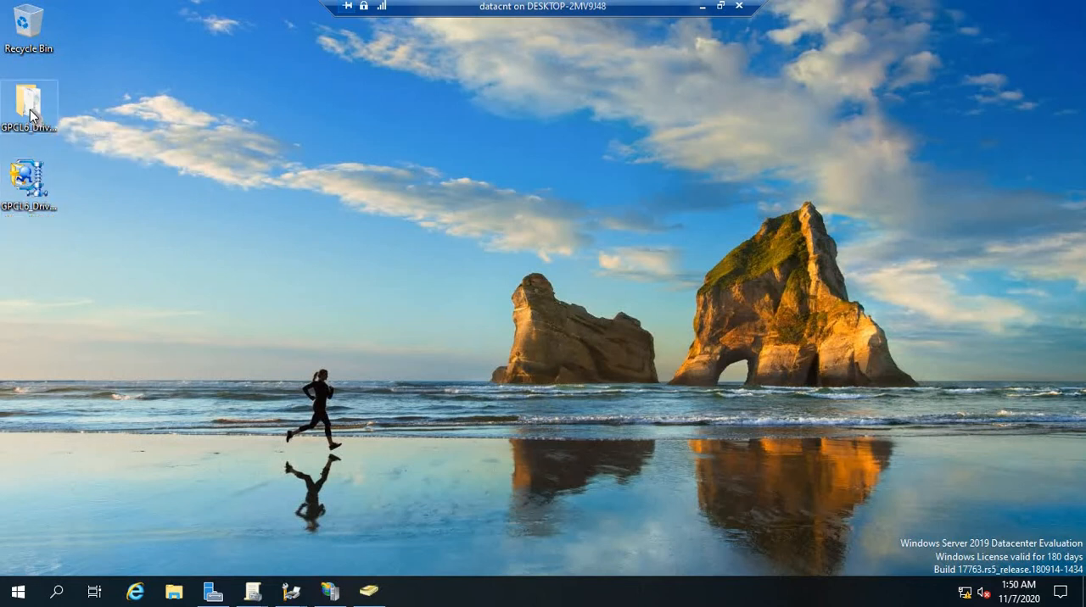
double_click(30, 109)
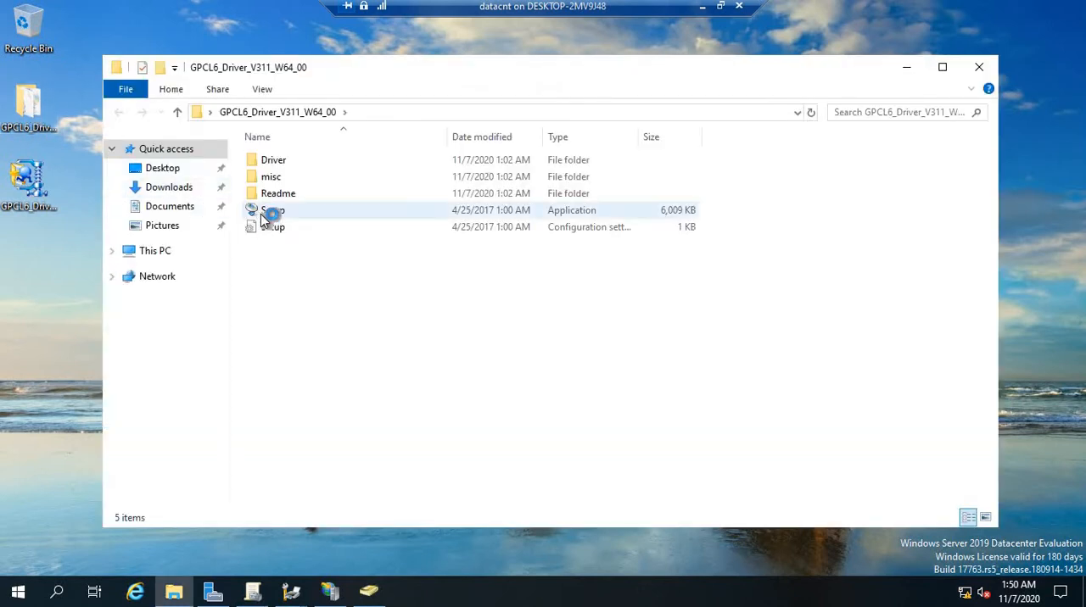
left_click(979, 67)
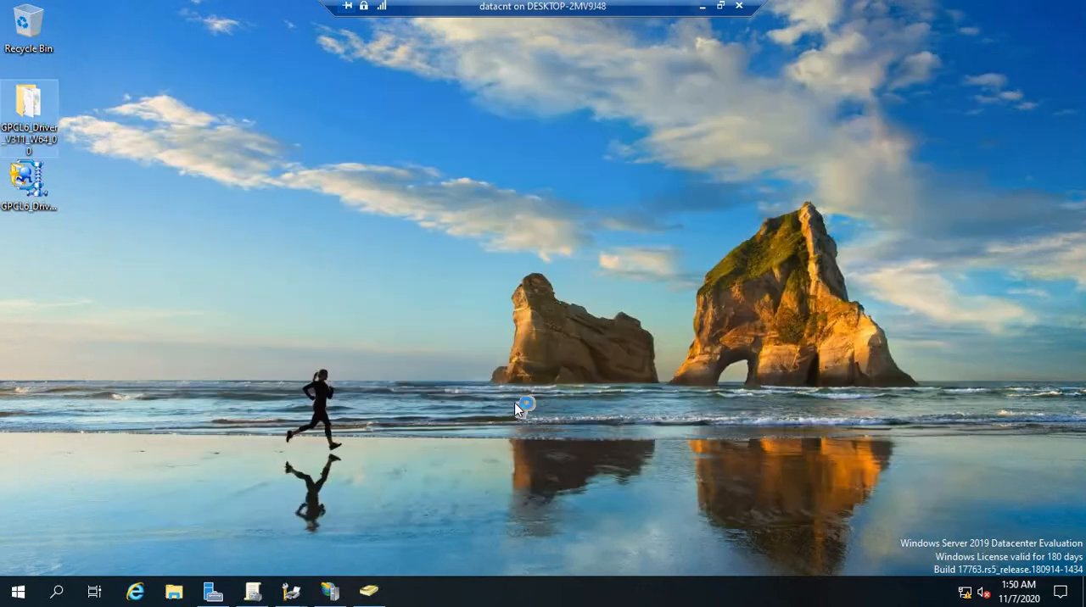
Switch to the already open Print Management window and list the printers on PDC (local)
left_click(369, 596)
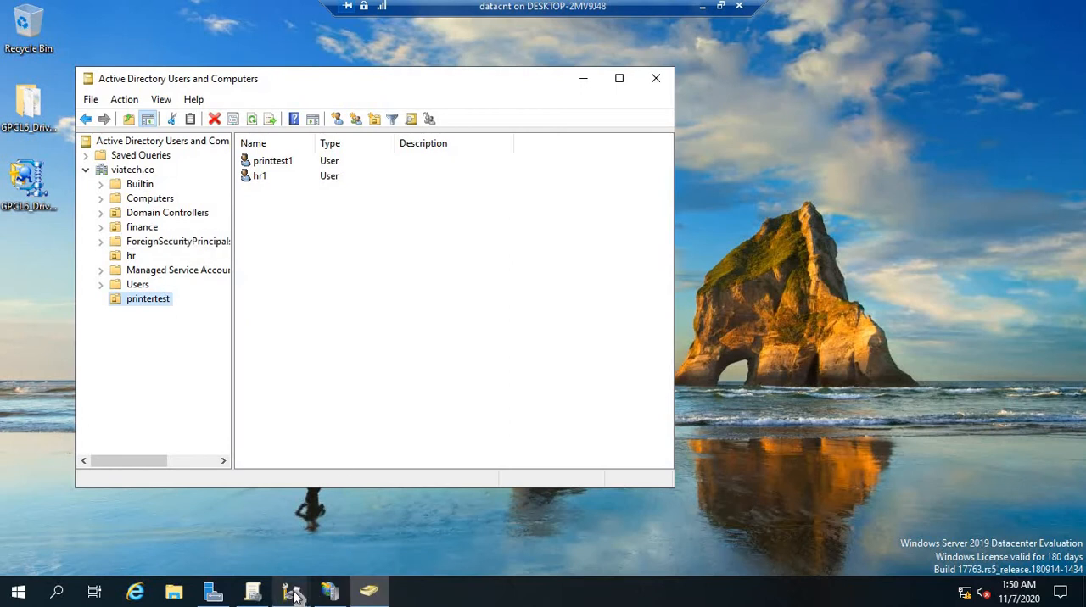
mouse_move(296, 597)
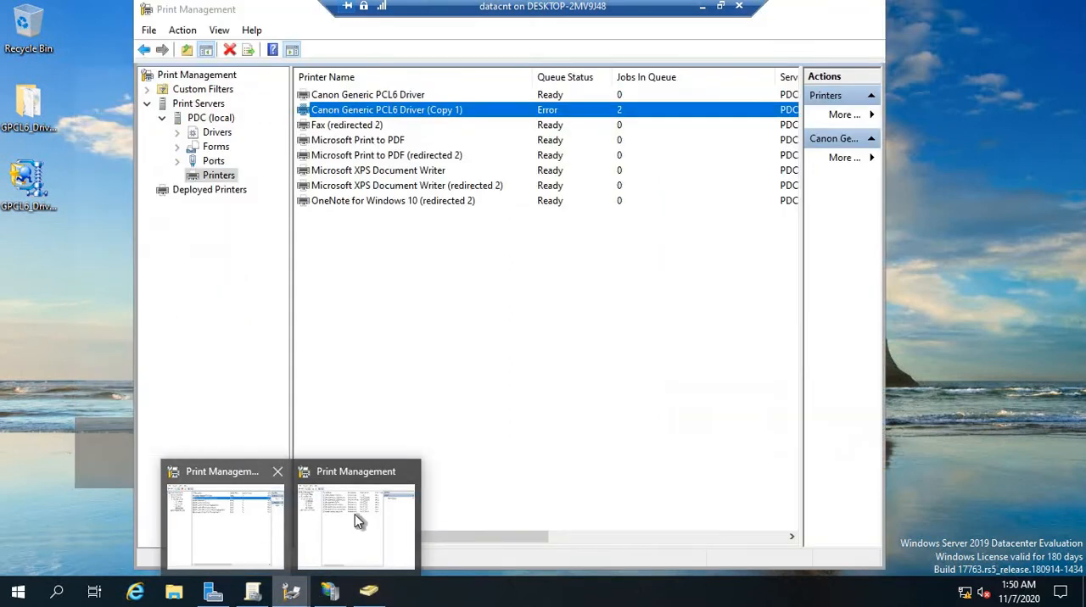
mouse_move(353, 514)
left_click(249, 514)
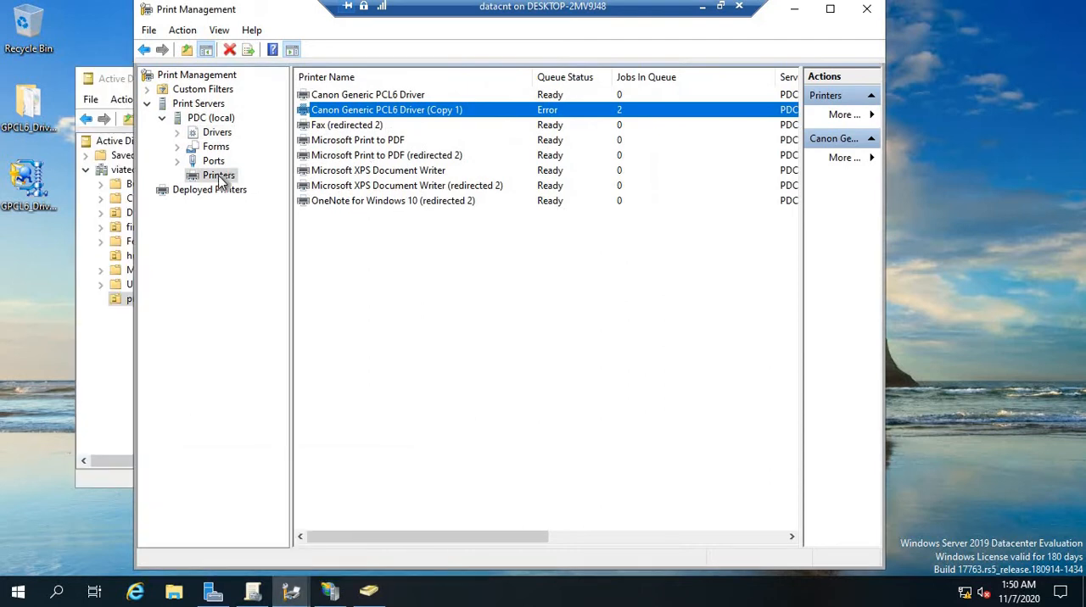
left_click(206, 75)
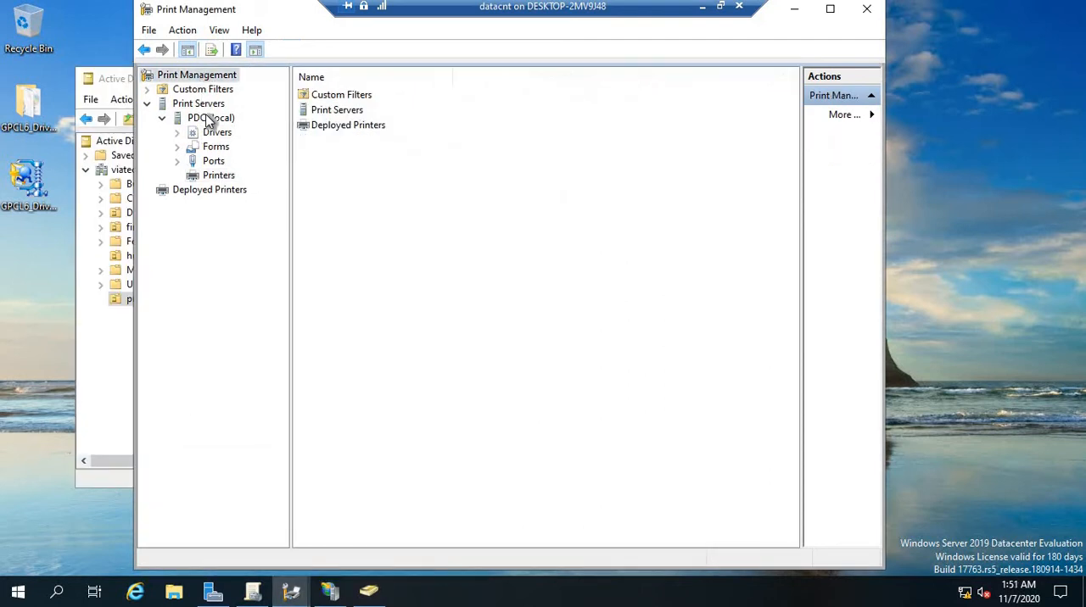
left_click(217, 176)
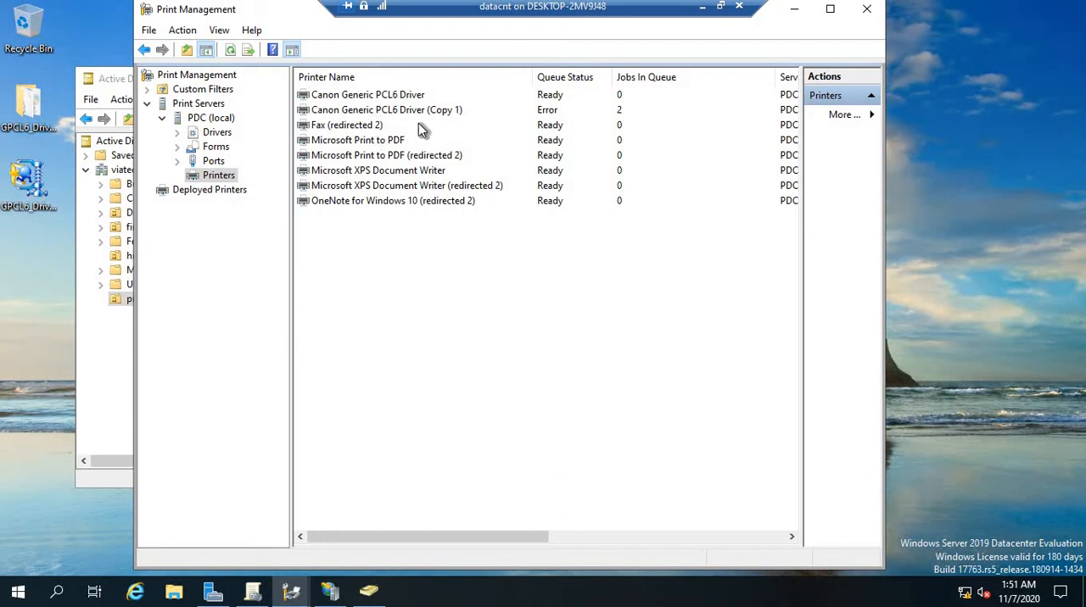
Open the properties of the Canon Generic PCL6 Driver printer
left_click(392, 98)
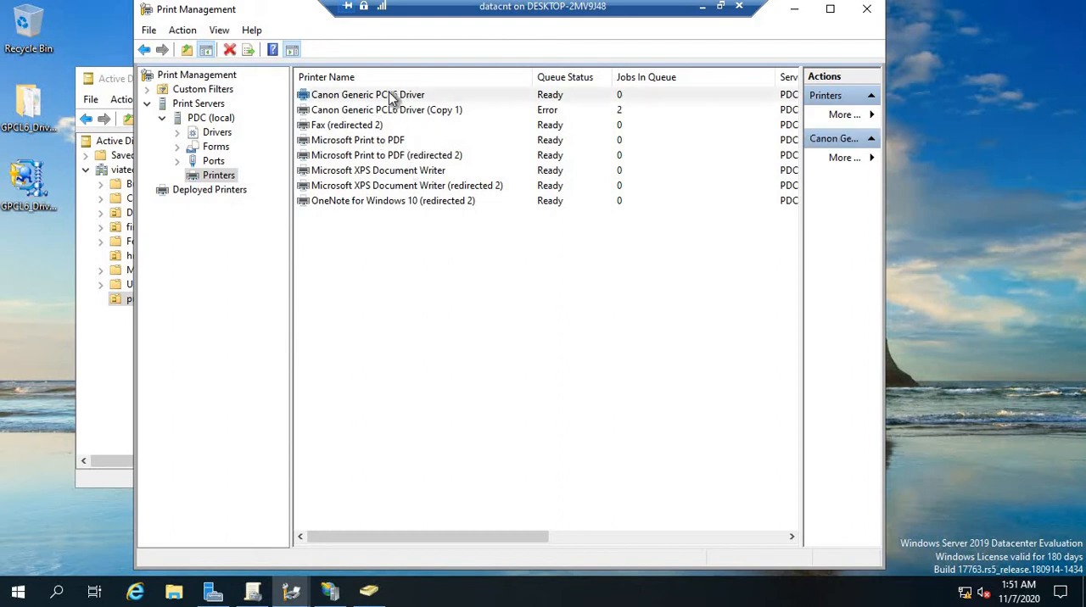
right_click(392, 96)
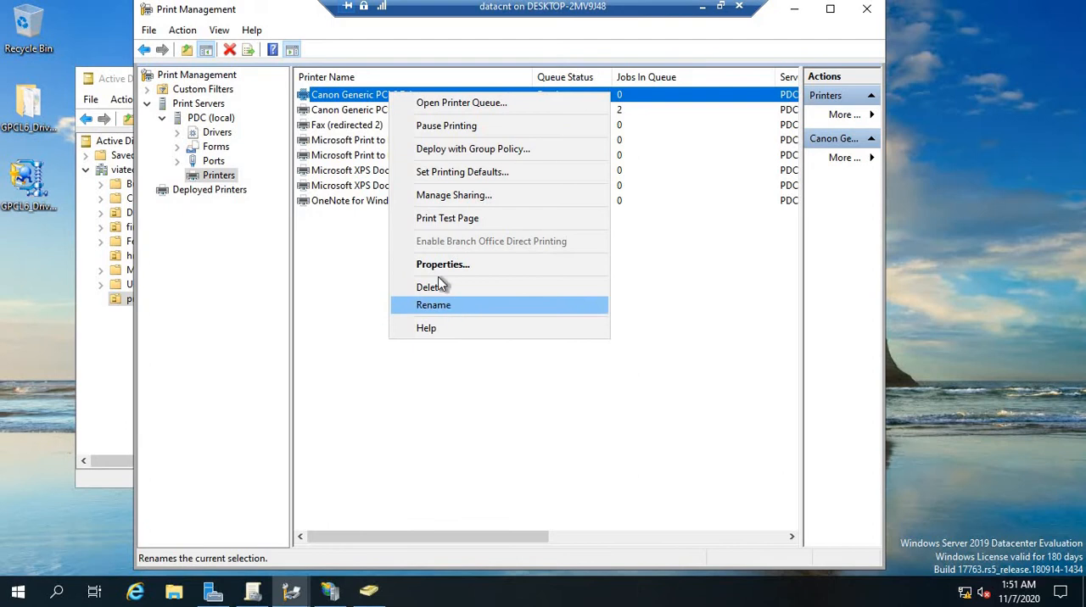
left_click(437, 267)
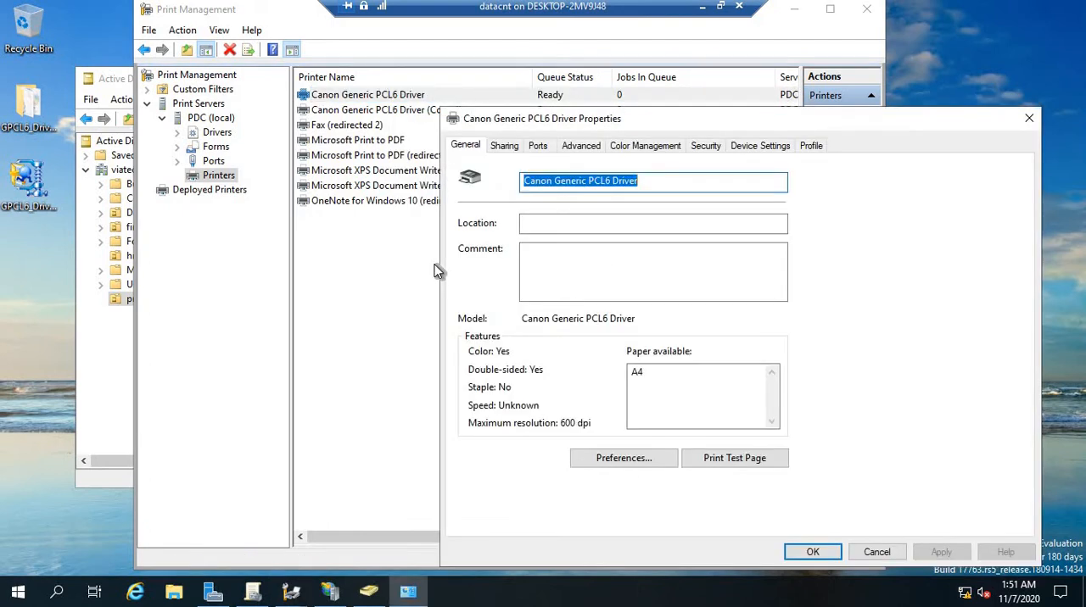
Review the sharing settings of the Canon Generic PCL6 Driver printer and cancel its properties
left_click(510, 147)
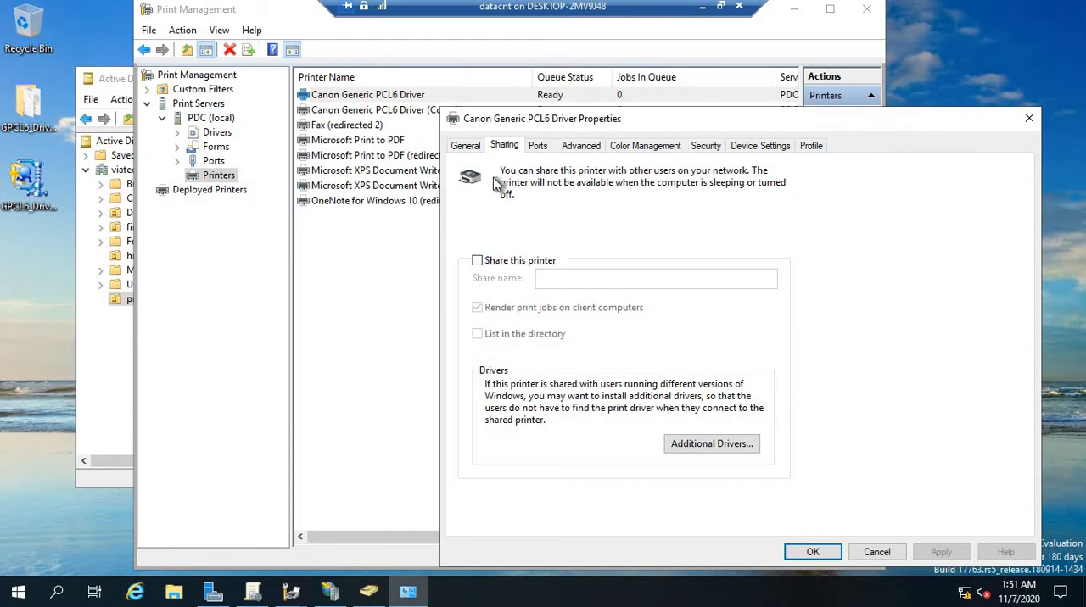
left_click(869, 556)
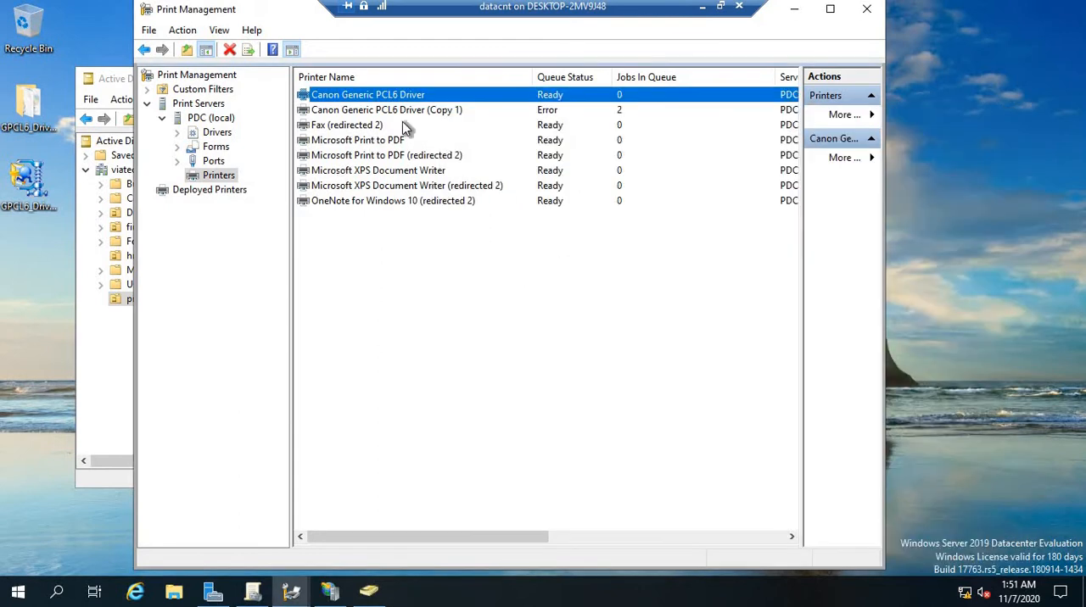
In the sharing properties of Canon Generic PCL6 Driver (Copy 1), switch List in the directory off and back on, and accept
left_click(427, 112)
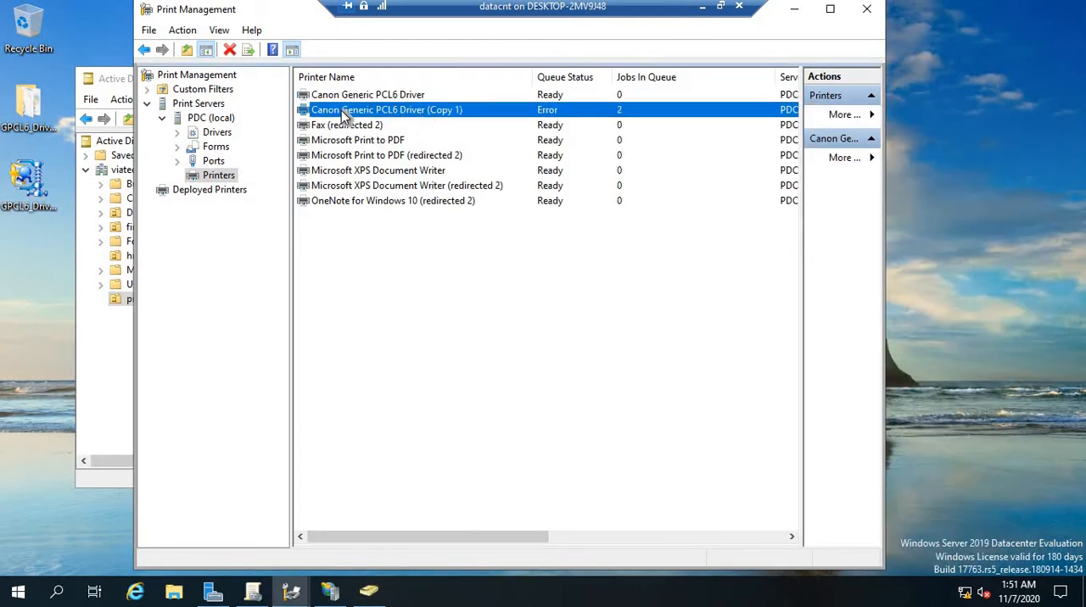
right_click(404, 113)
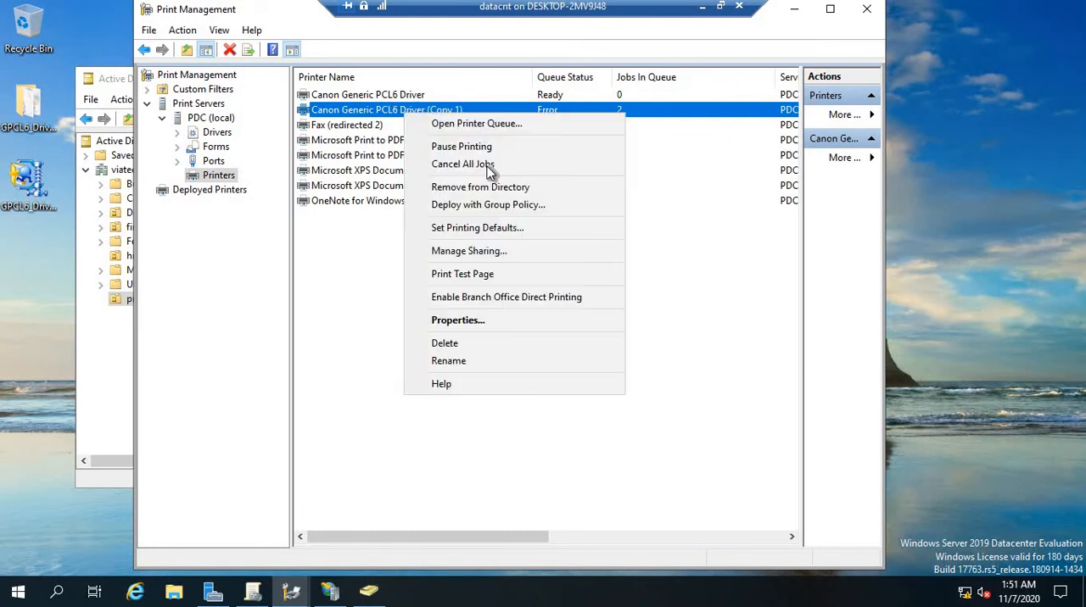
left_click(483, 322)
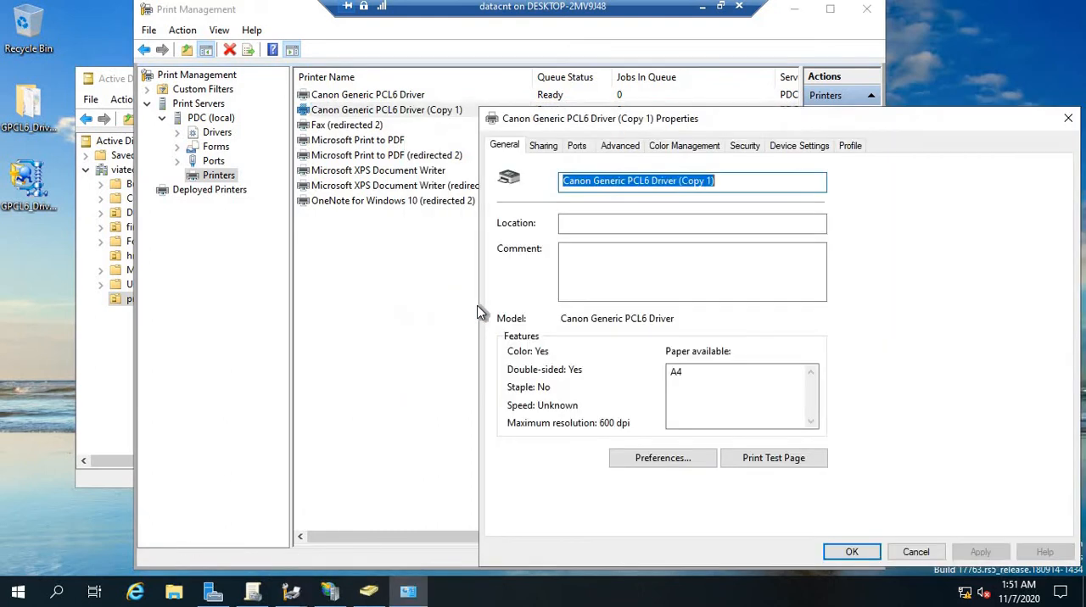
left_click(543, 146)
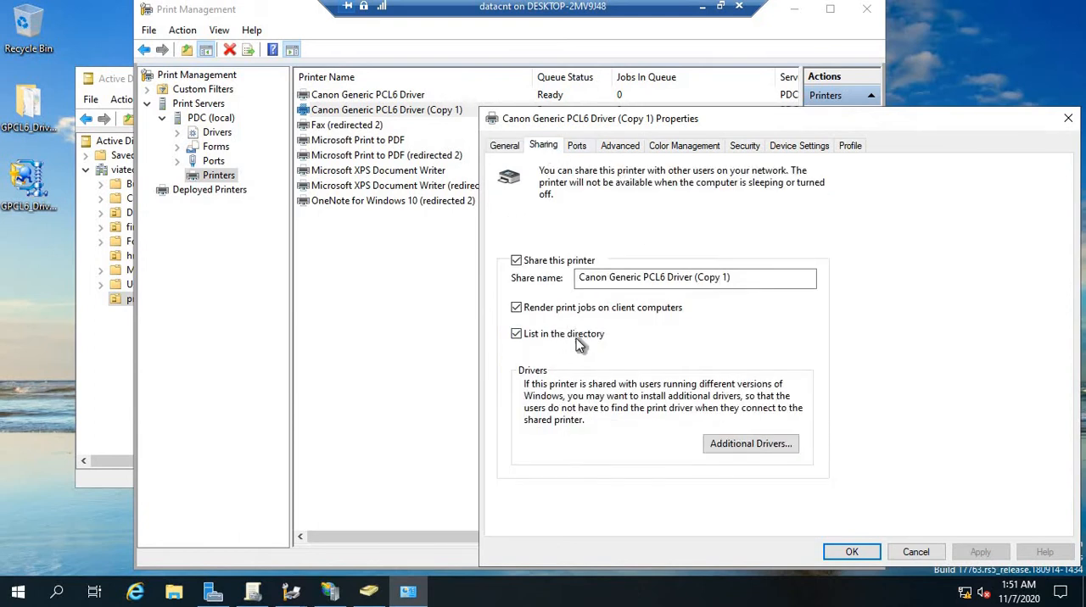
left_click(517, 335)
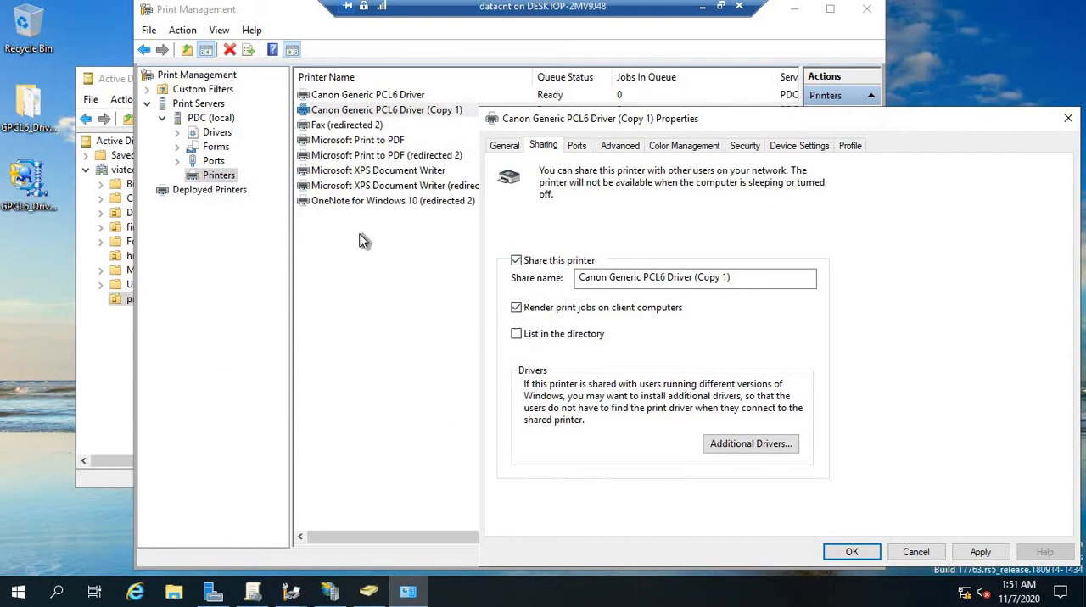
left_click(517, 334)
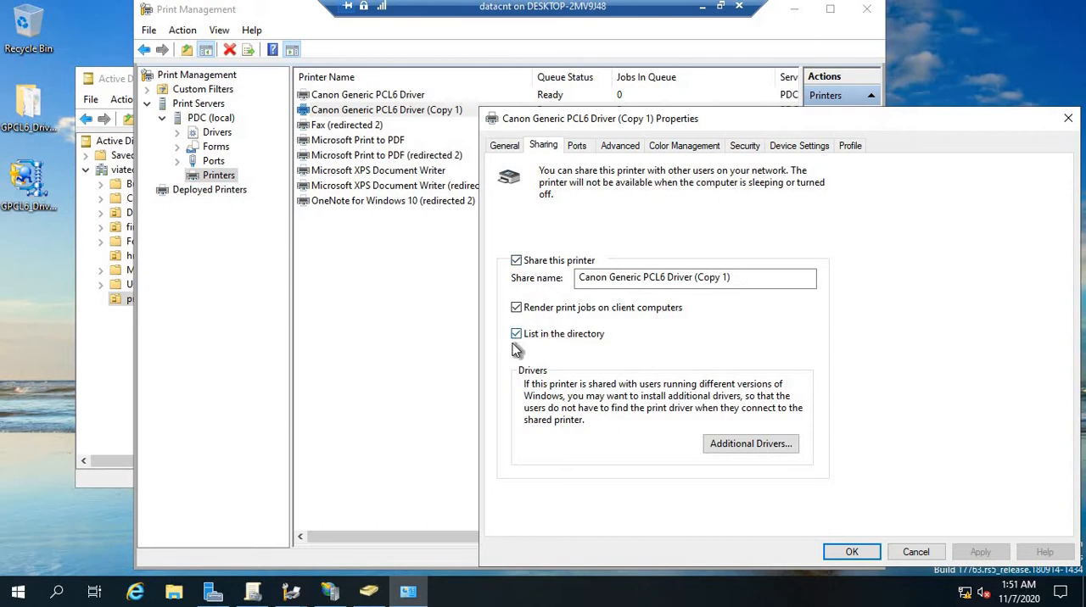
left_click(852, 553)
Minimize Print Management, search the viatech.co domain in Active Directory for printers, and close the search
left_click(796, 12)
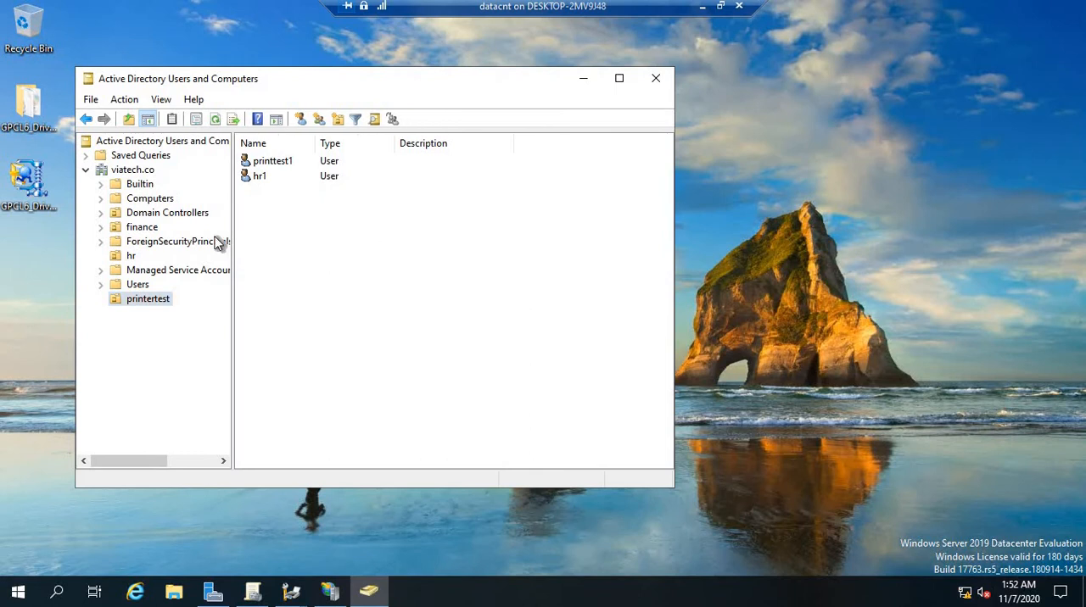
left_click(139, 170)
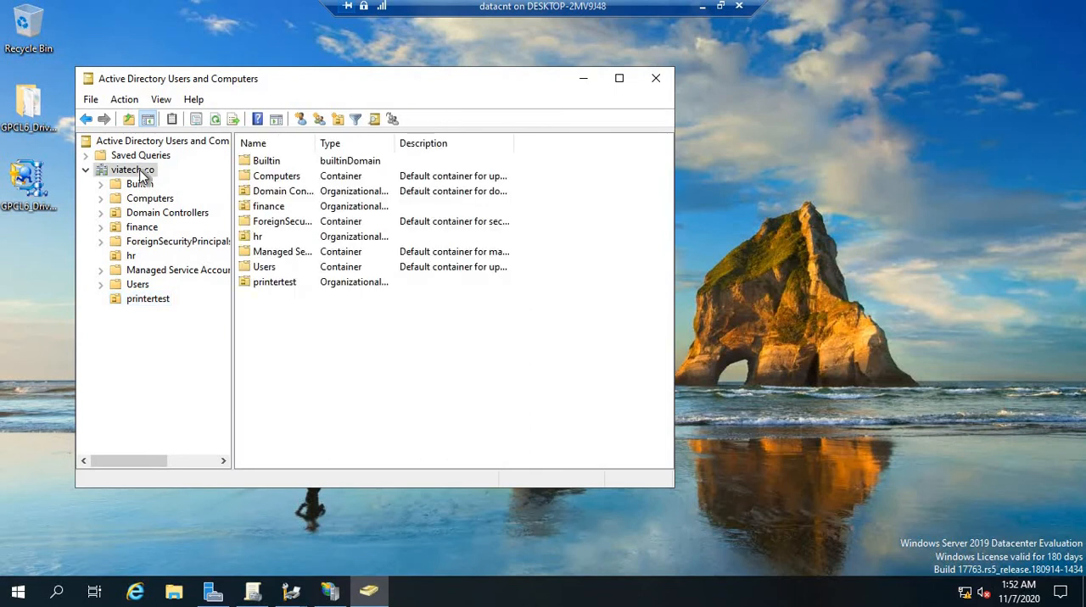
right_click(141, 171)
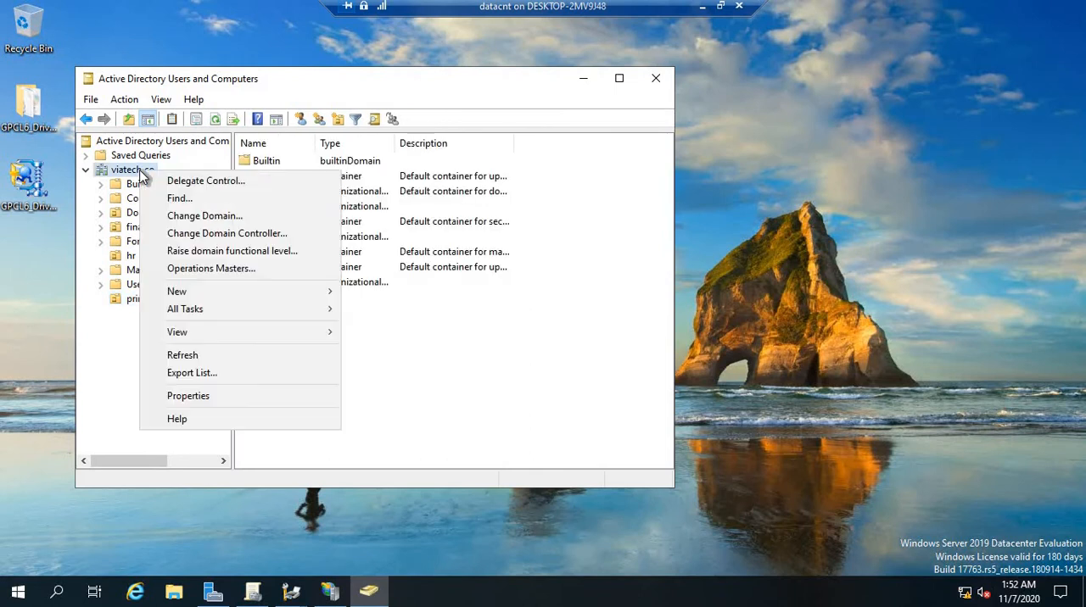
left_click(179, 200)
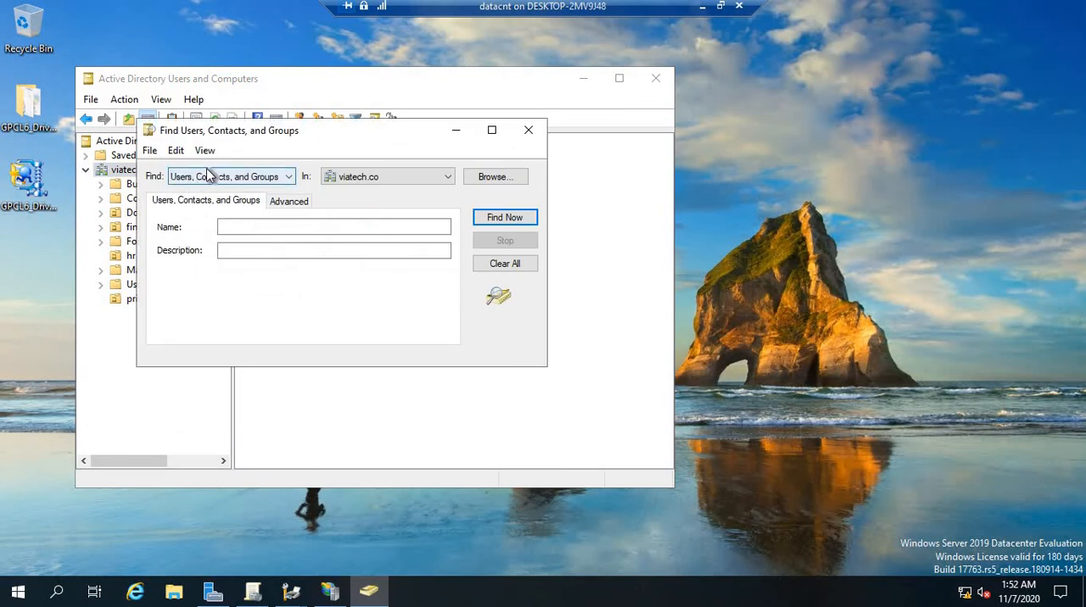
left_click(290, 175)
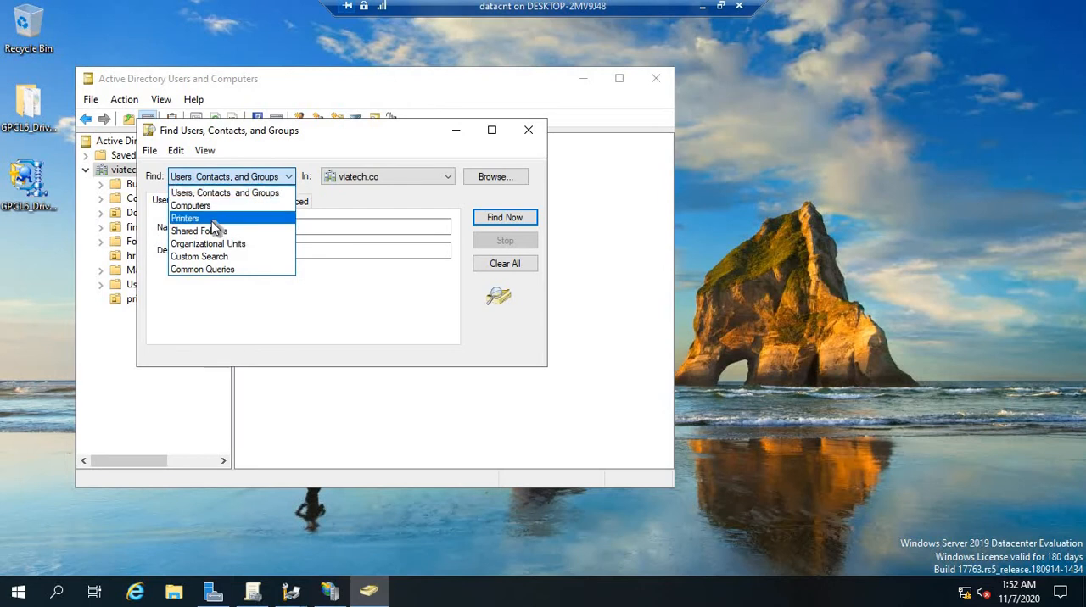
left_click(204, 218)
left_click(506, 218)
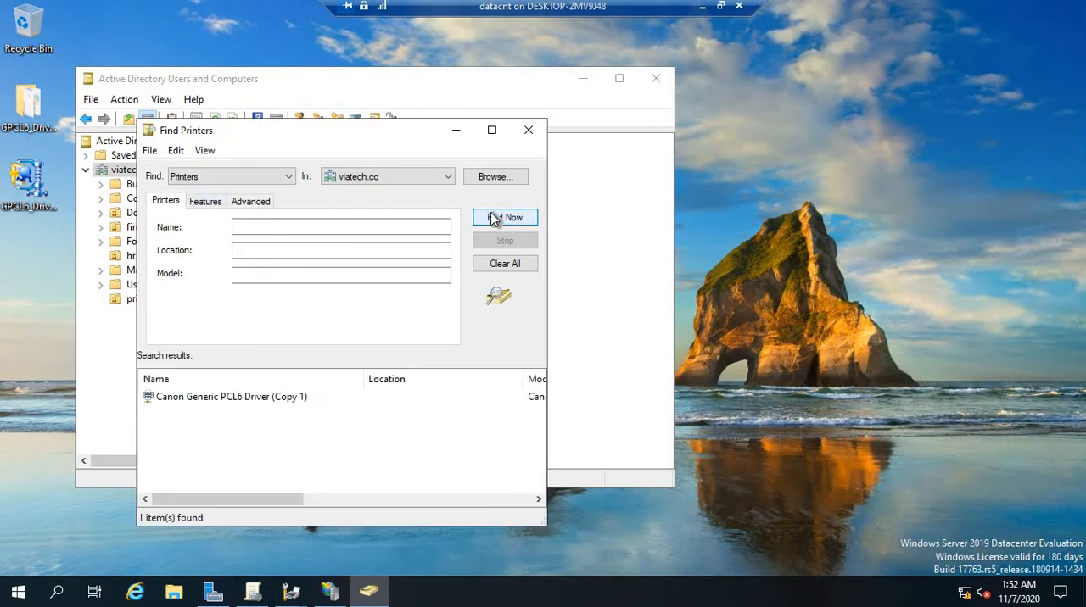
left_click(195, 398)
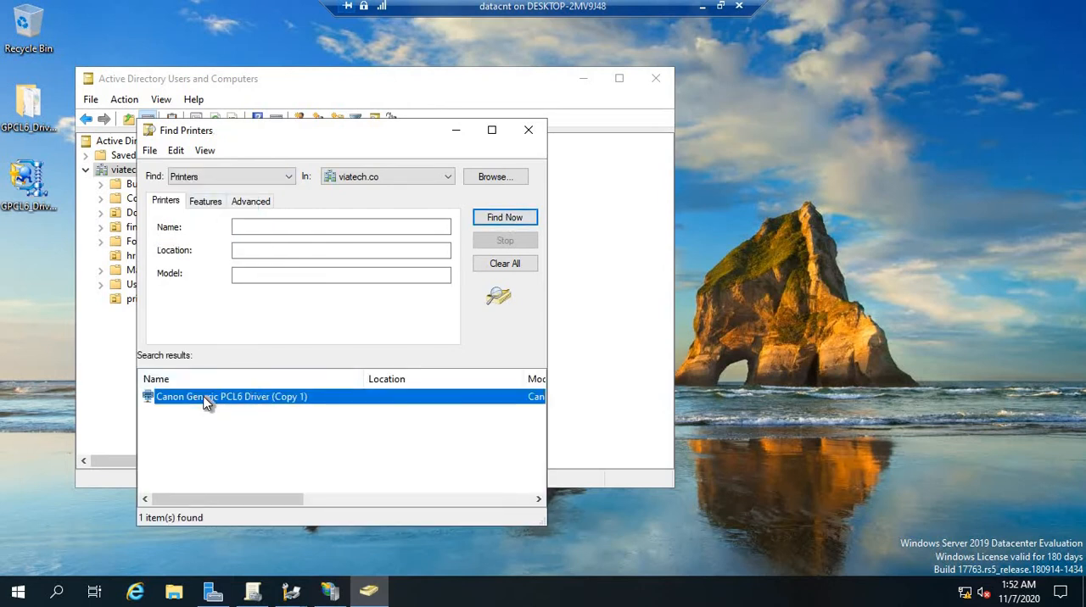
left_click(529, 132)
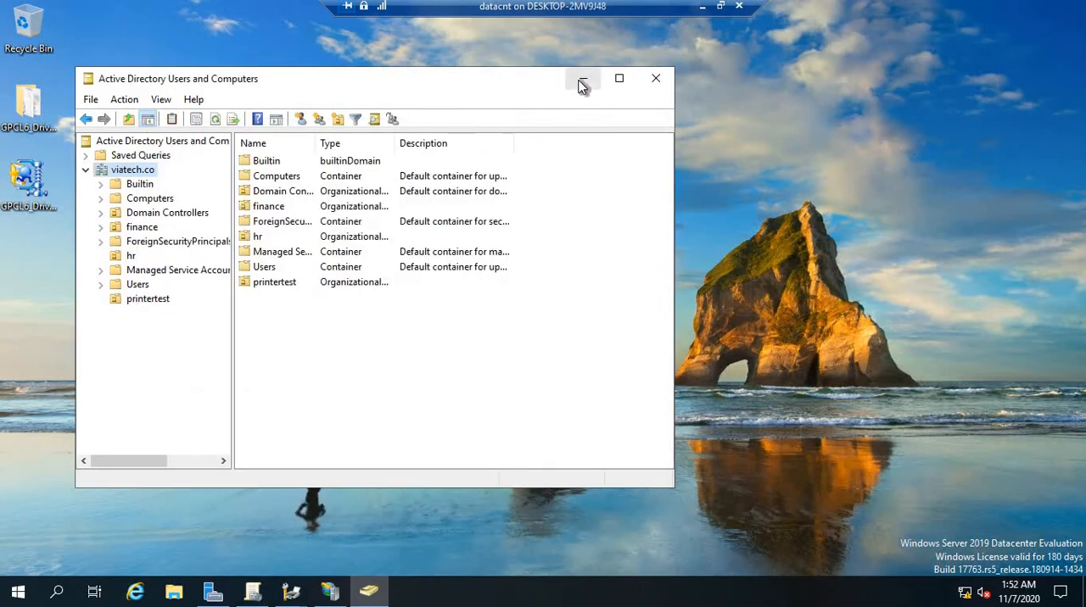
Switch back to the Print Management window with the PDC (local) printers and clear the printer selection
mouse_move(291, 596)
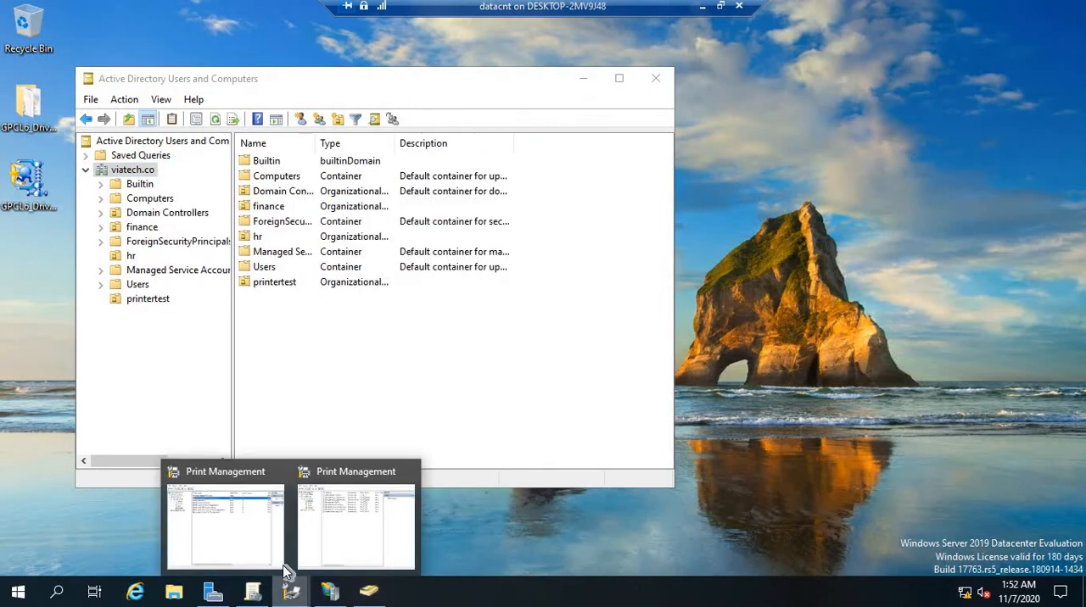
left_click(246, 538)
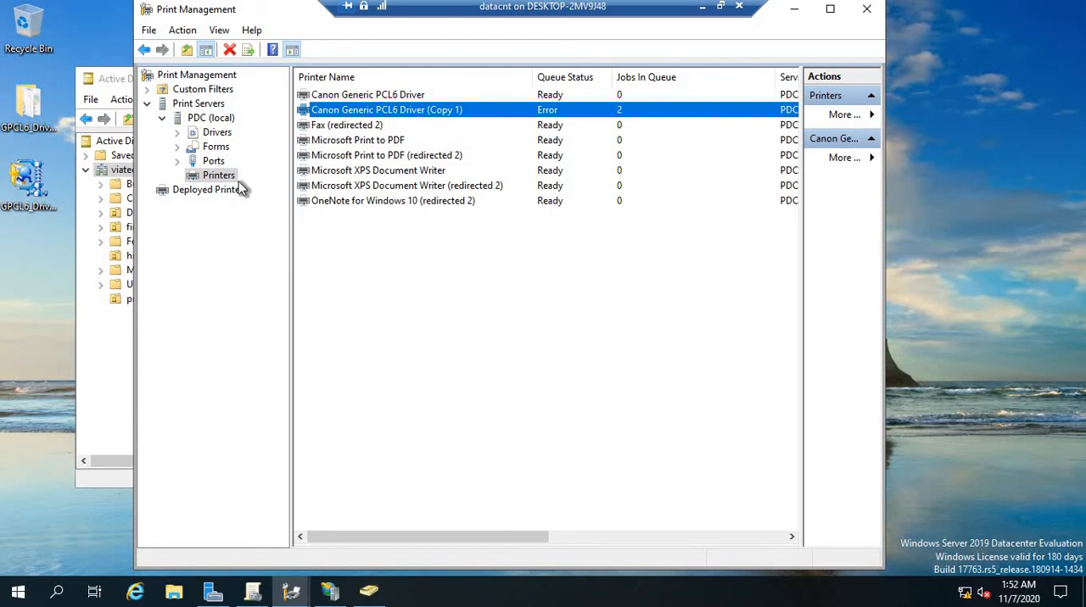
left_click(467, 287)
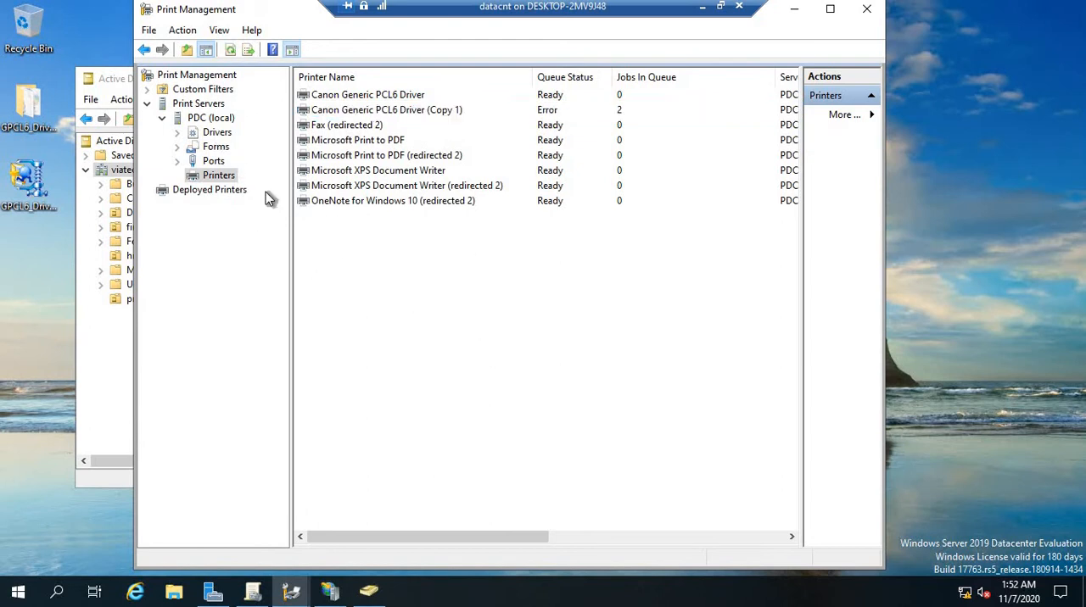
Start the Add Printer Driver Wizard for PDC (local) and proceed to driver selection with the x64 processor
left_click(222, 135)
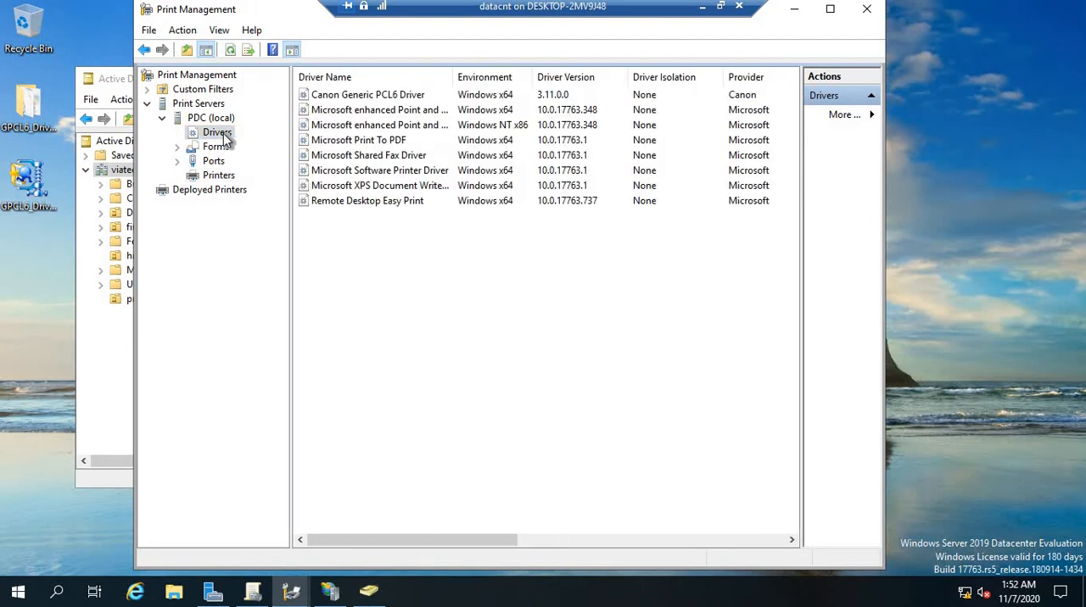
right_click(226, 140)
left_click(280, 145)
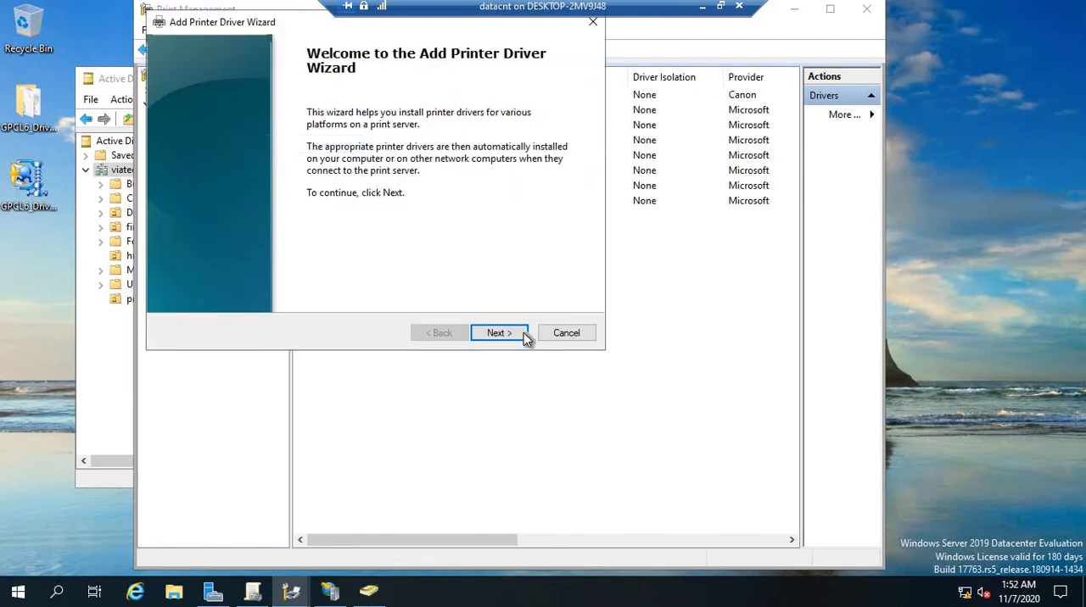
left_click(503, 334)
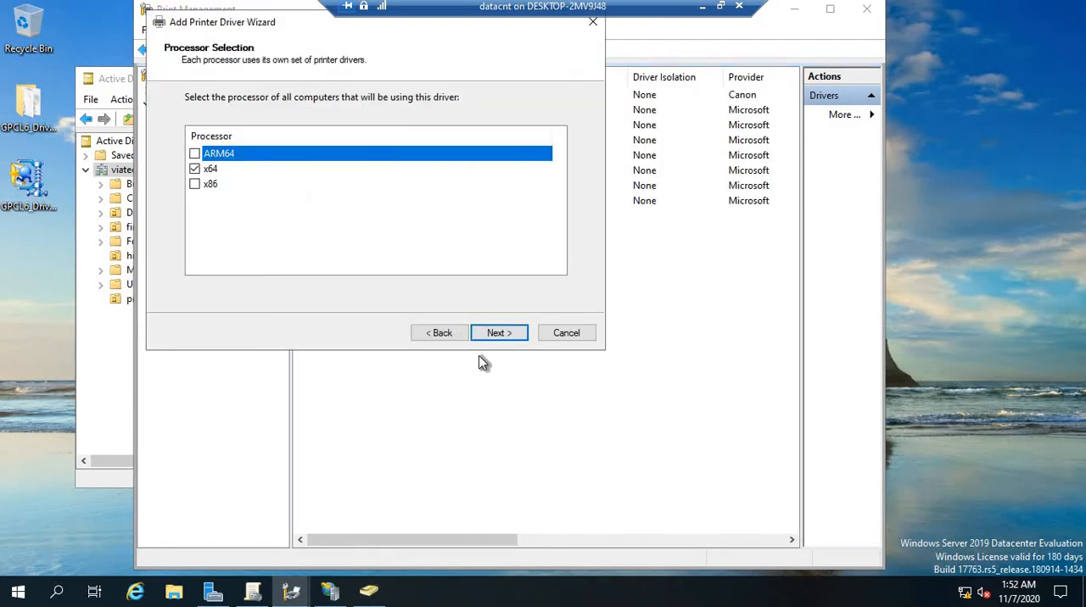
left_click(496, 332)
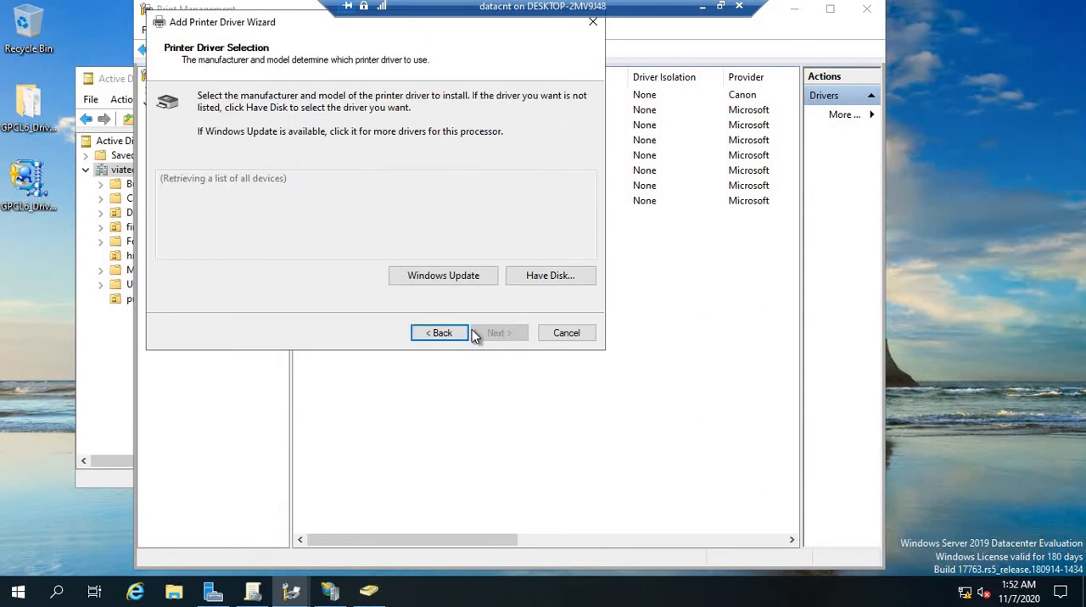
Browse for a driver disk file, select CNP60MA64 in the Driver folder of GPCL6_Driver_V311_W64_00 on the desktop, and cancel out of the wizard
left_click(546, 277)
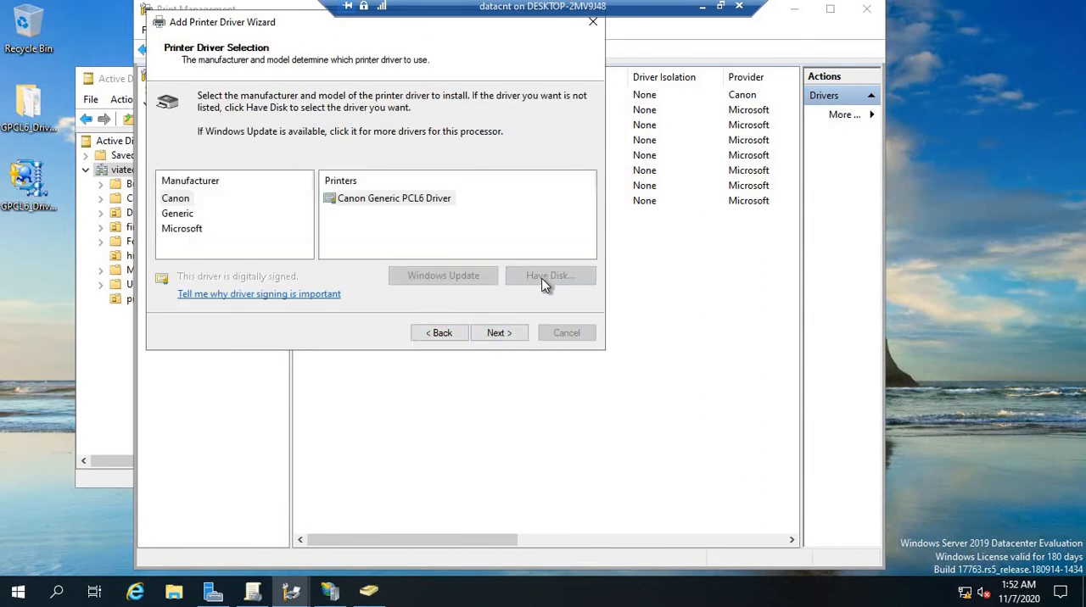
left_click(517, 262)
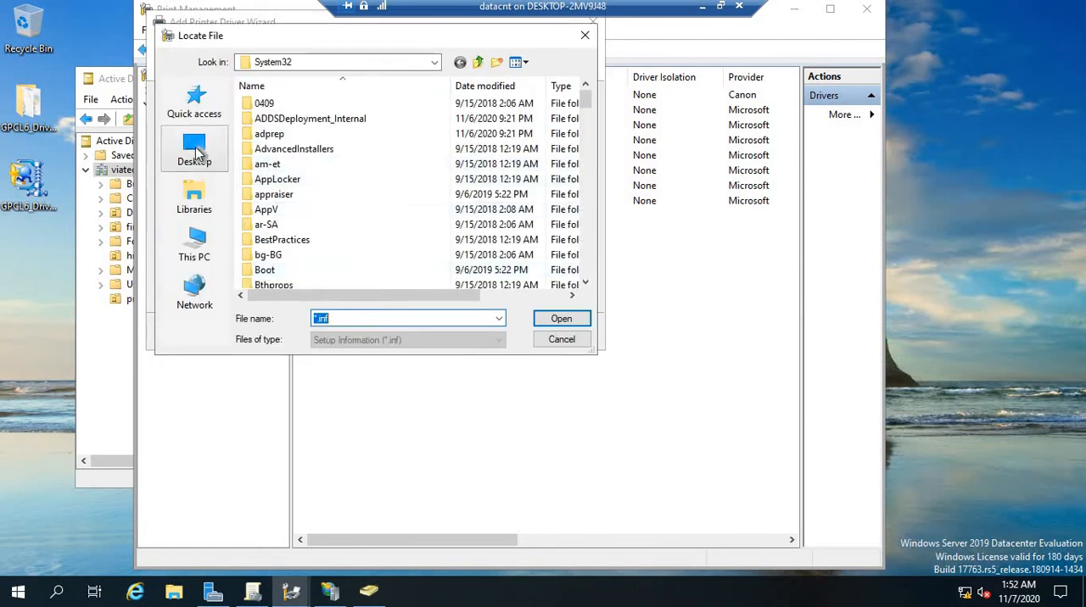
left_click(194, 151)
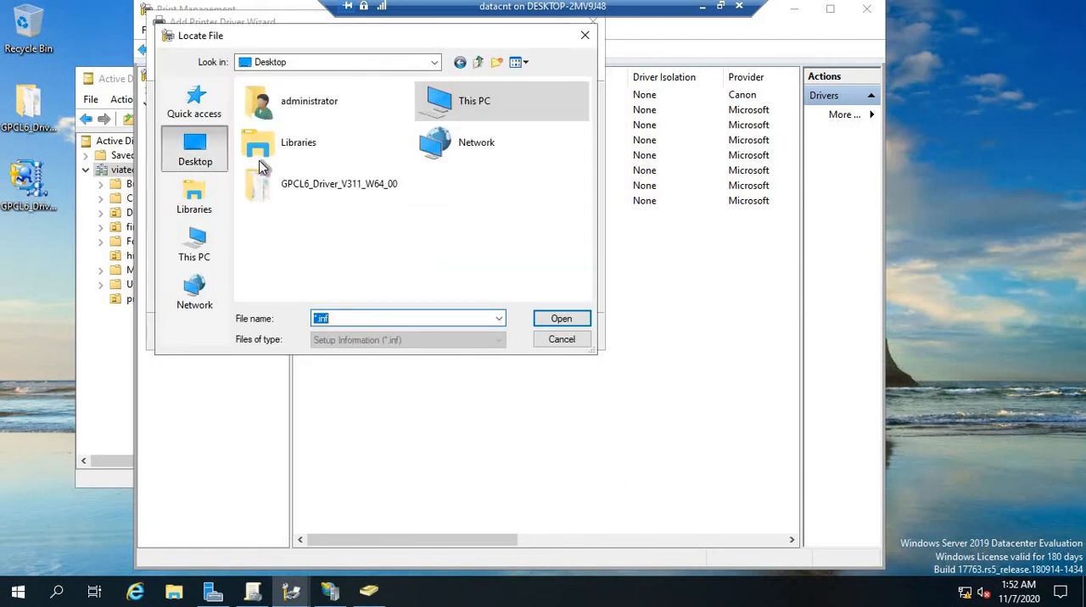
double_click(342, 182)
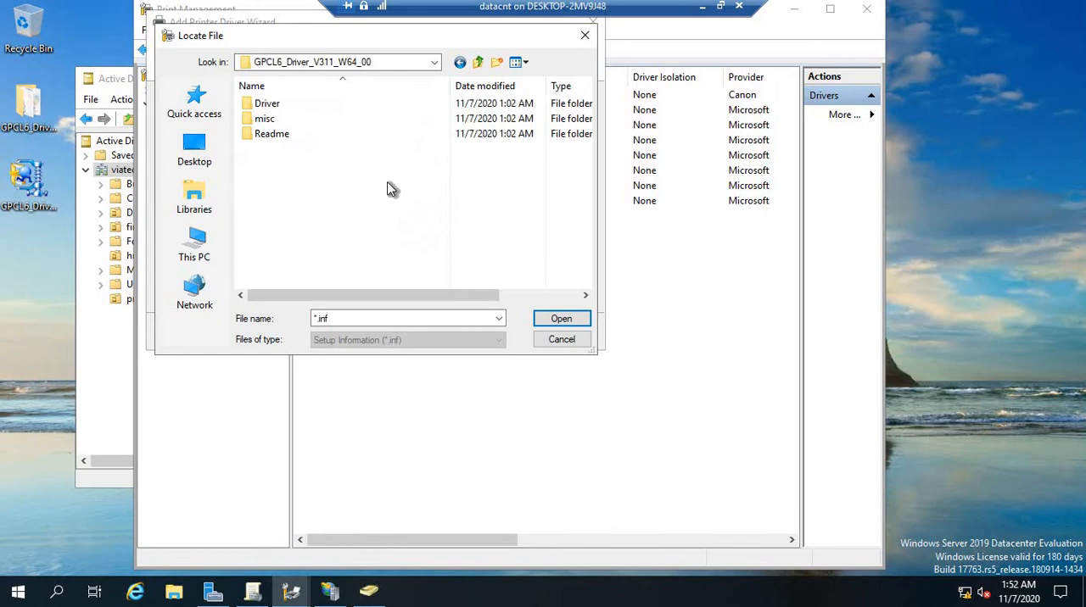
double_click(265, 103)
left_click(301, 104)
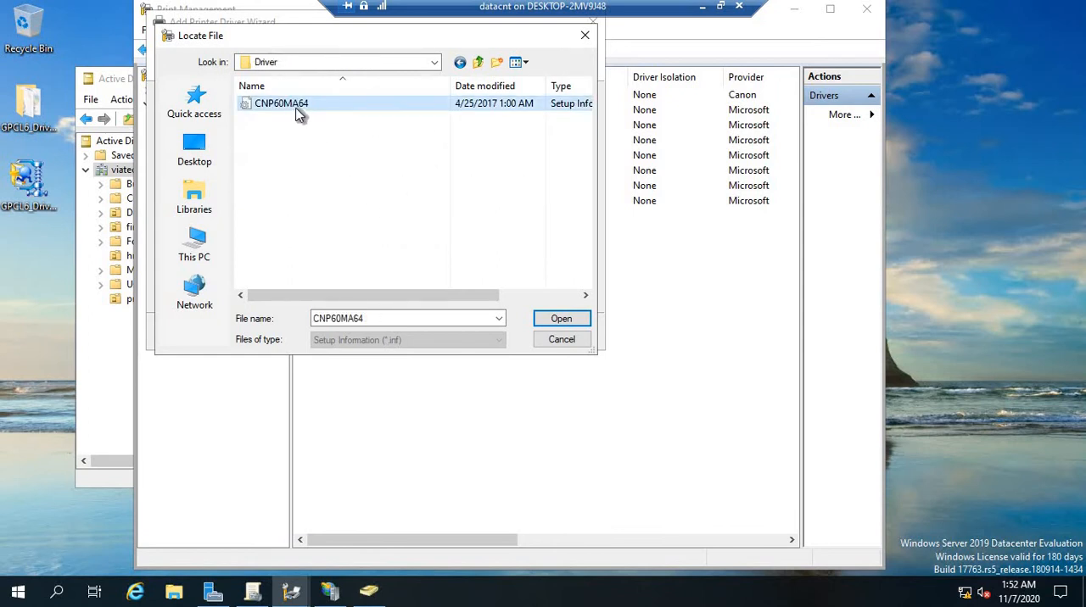
left_click(562, 340)
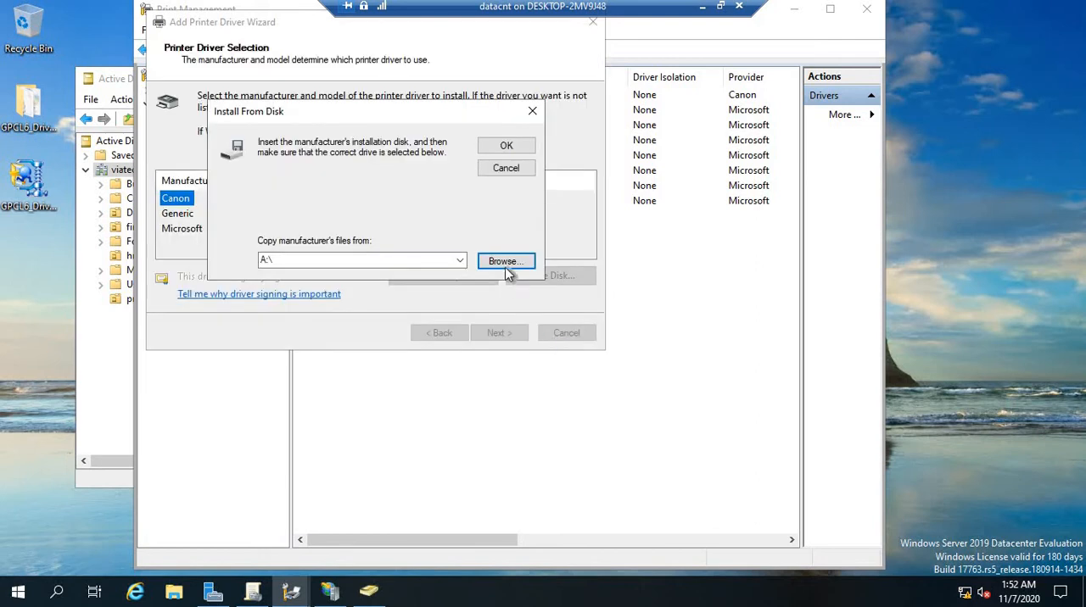
left_click(508, 168)
left_click(568, 336)
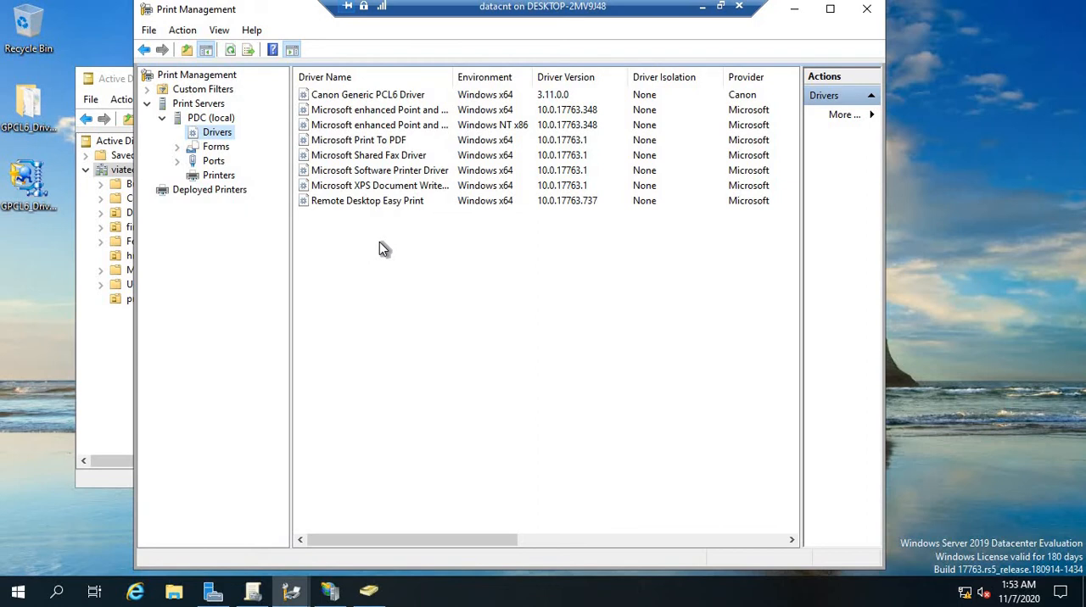
Start a Group Policy deployment of Canon Generic PCL6 Driver (Copy 1) and choose the our printing test GPO in printertest.viatech.co
left_click(198, 192)
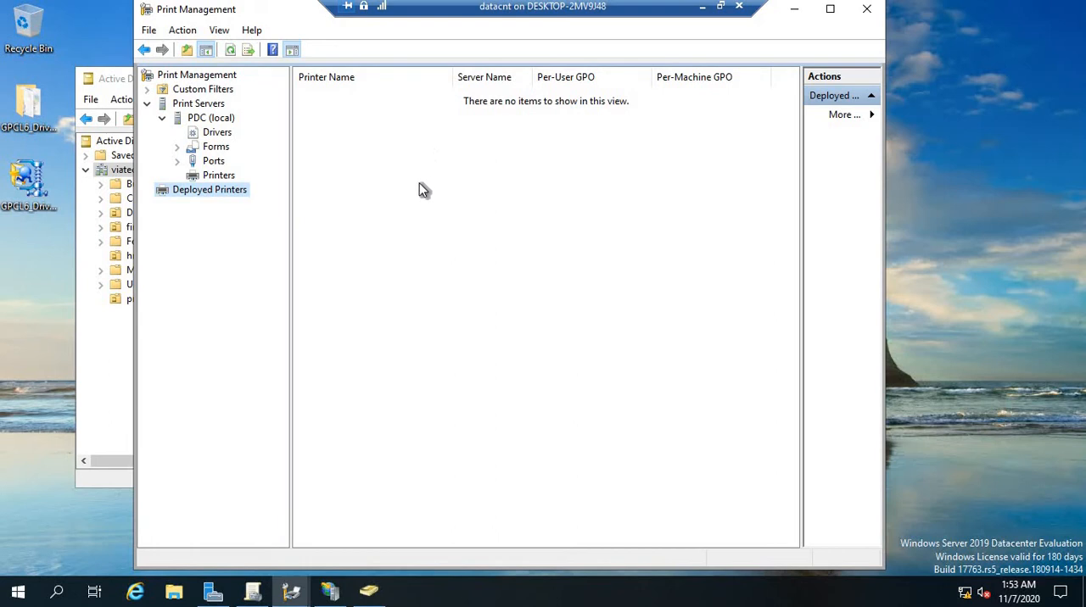
left_click(227, 176)
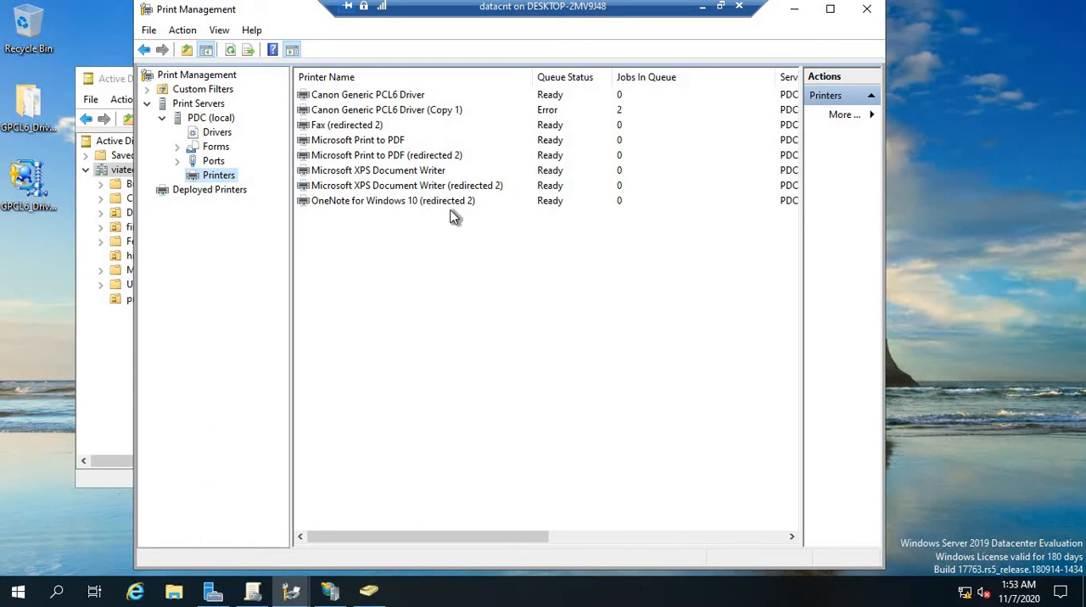
left_click(422, 111)
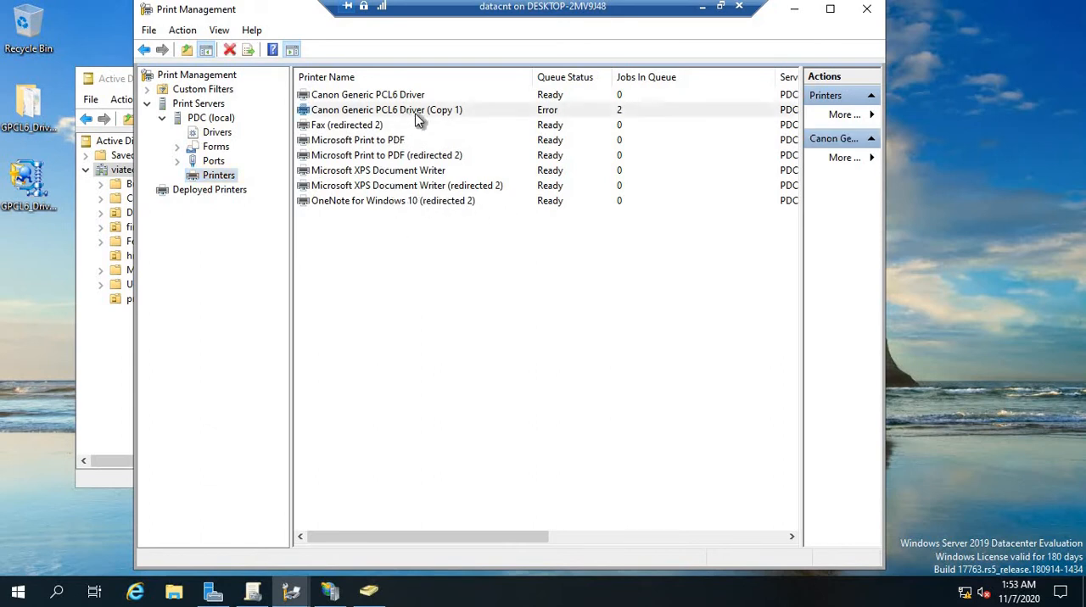
right_click(422, 110)
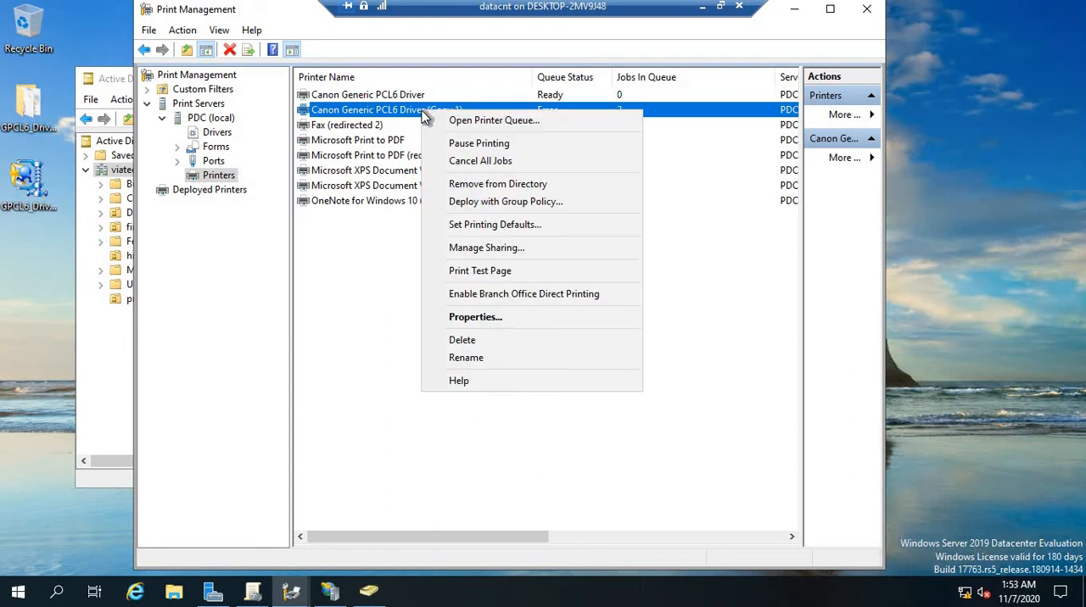
left_click(504, 204)
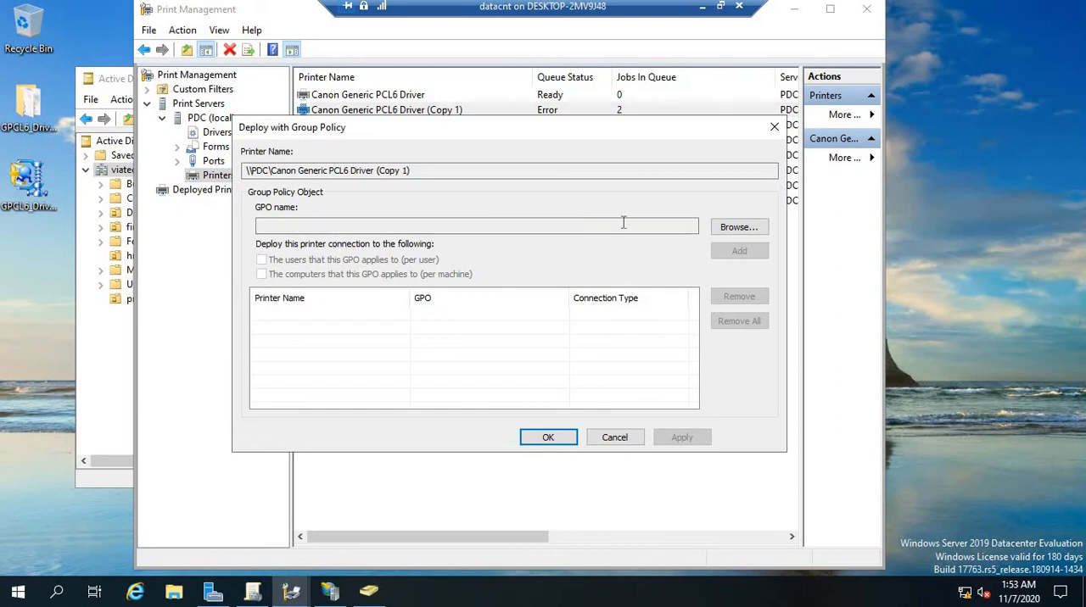
left_click(726, 227)
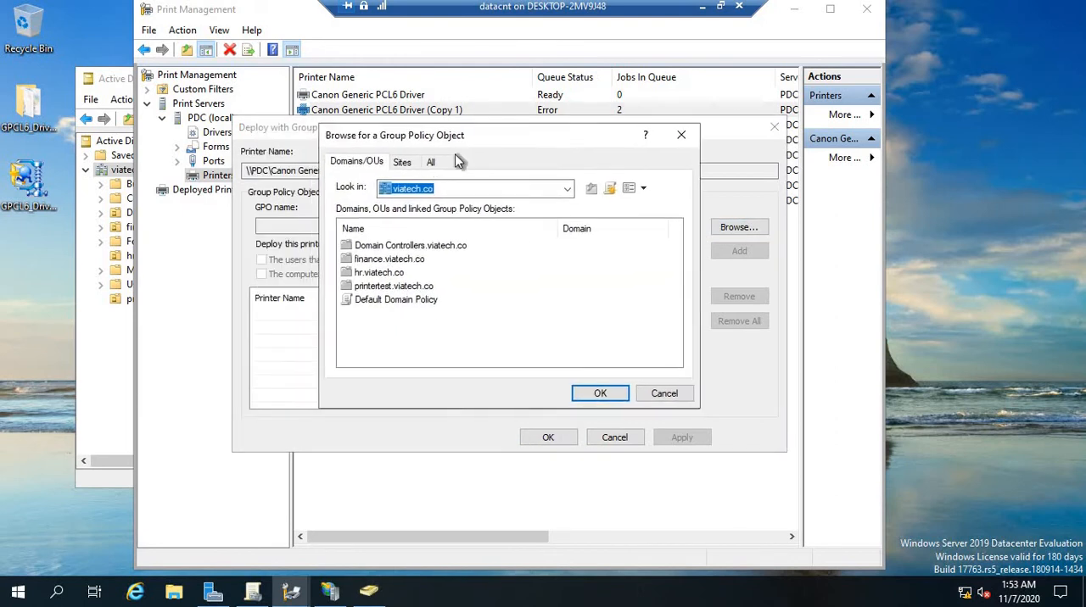
left_click(373, 287)
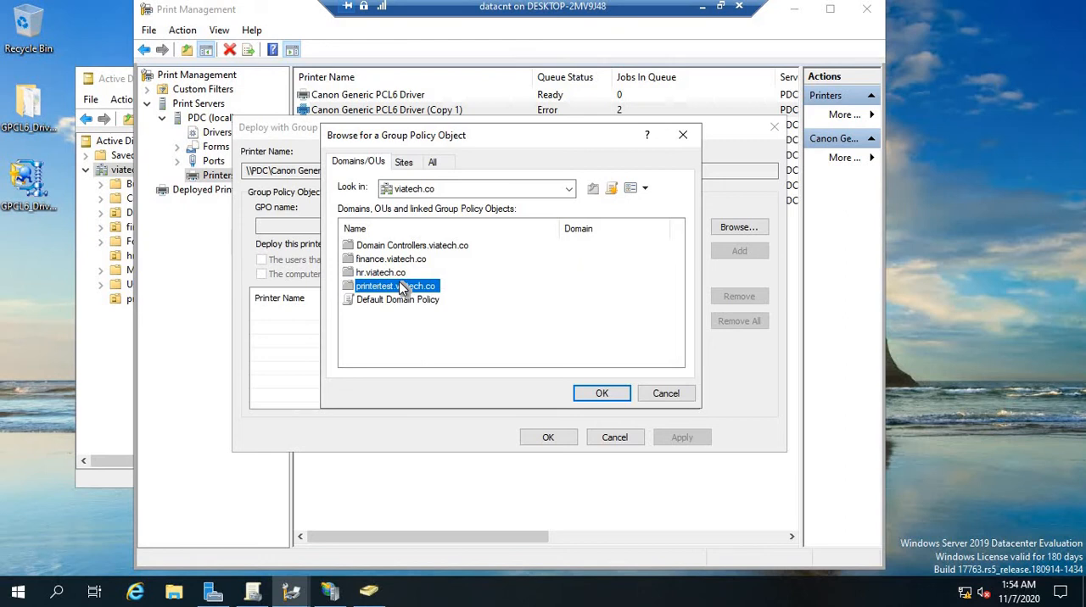
left_click(601, 395)
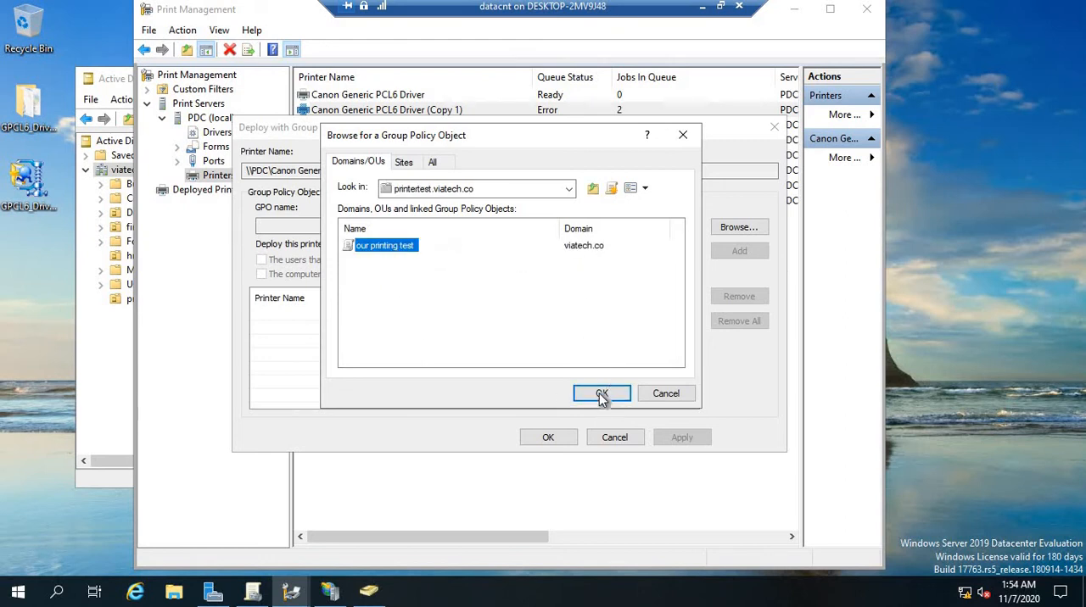
left_click(602, 395)
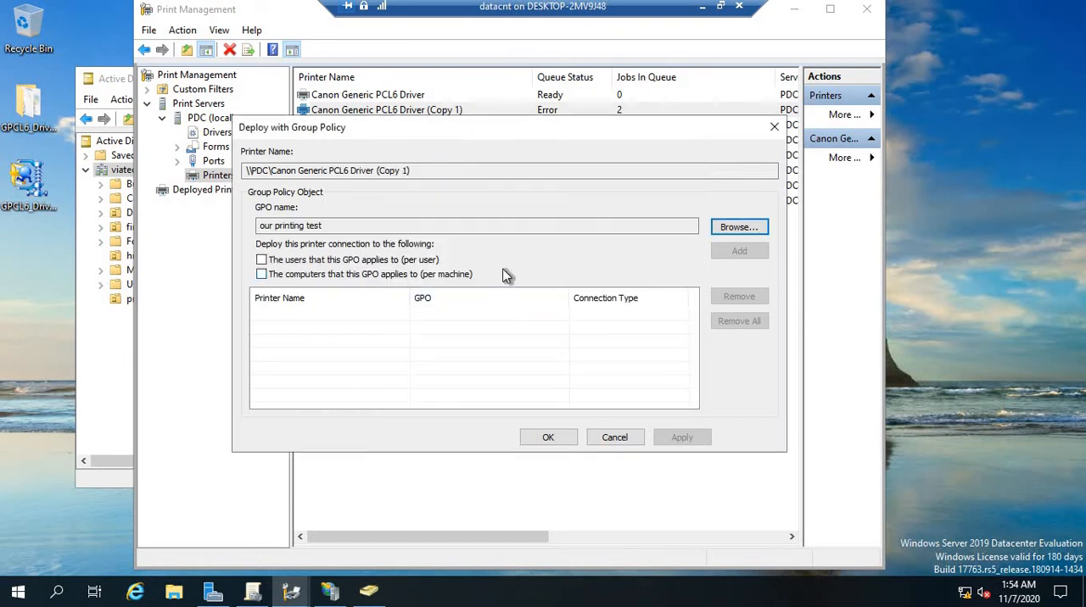
Add the printer connection for both the users and the computers the GPO applies to, apply the deployment, and close the dialogs
left_click(262, 260)
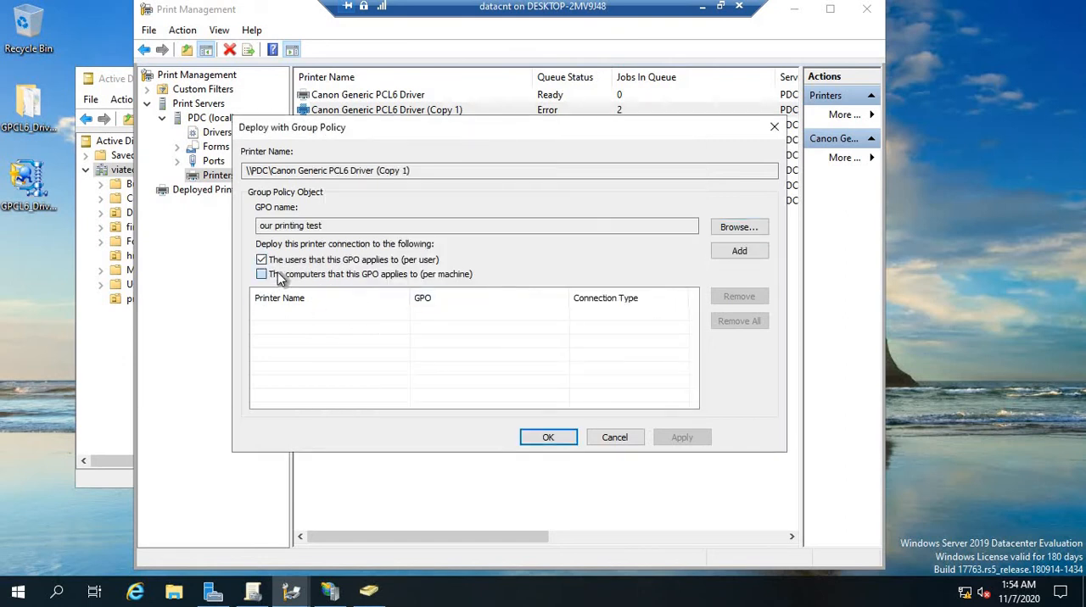
left_click(271, 274)
left_click(738, 252)
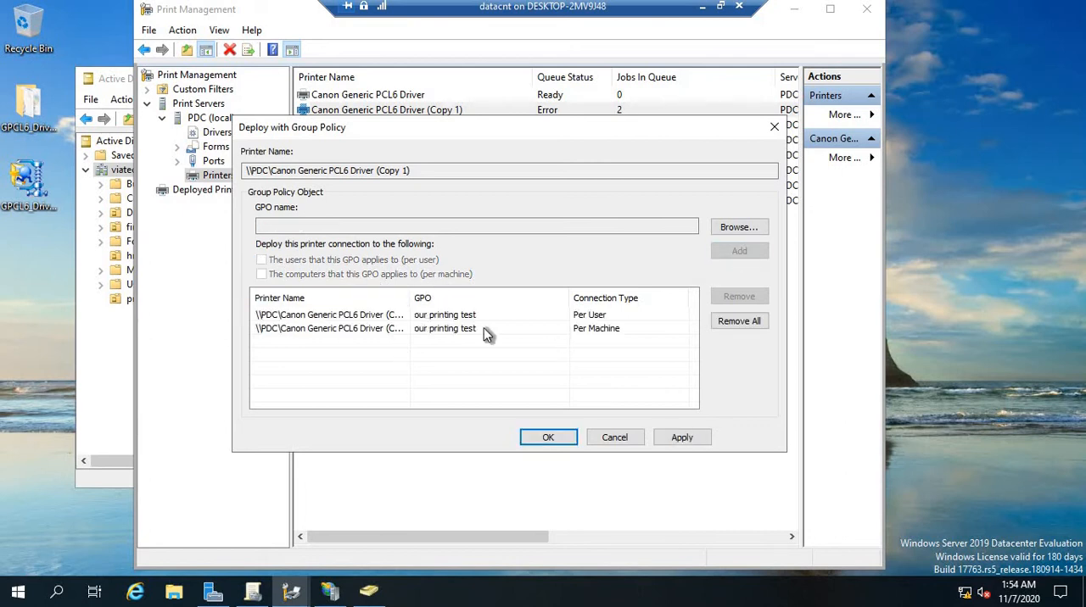
left_click(683, 438)
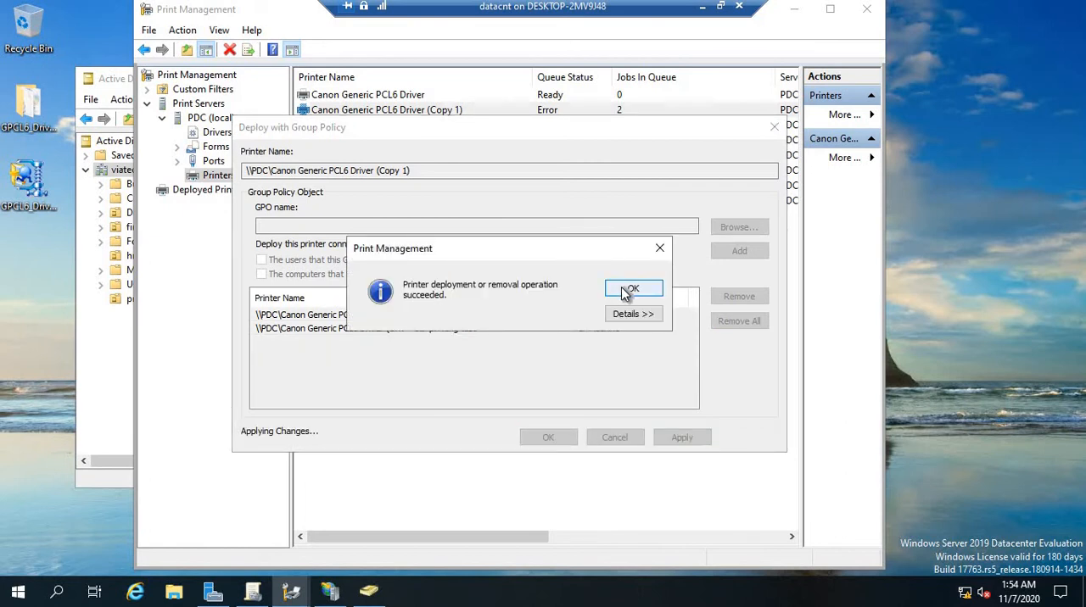
left_click(628, 290)
left_click(550, 440)
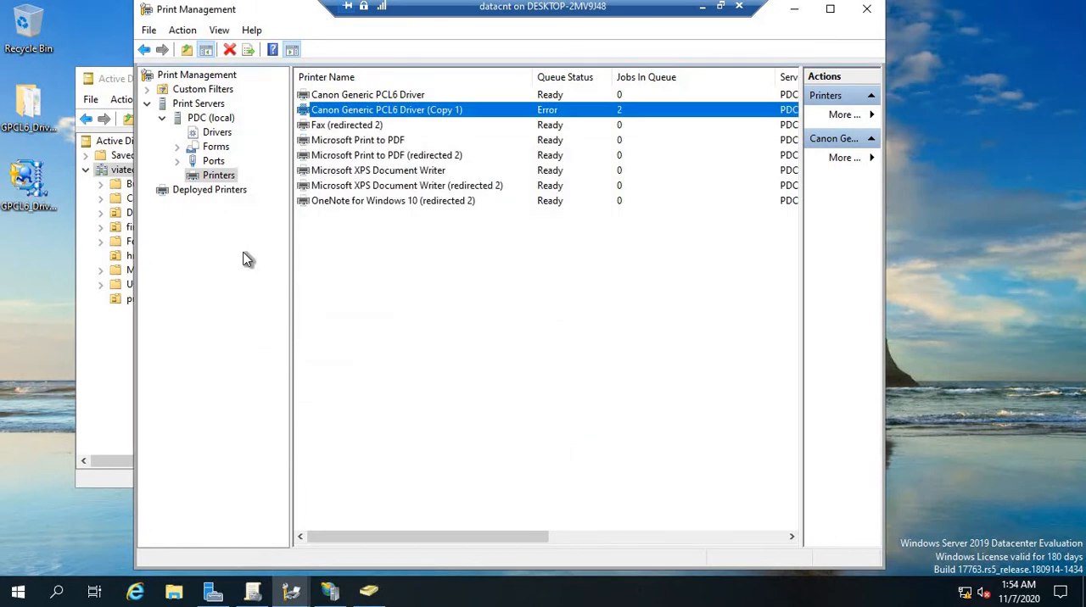
View the deployed printers list, select the Canon printer to check its GPO assignments, and clear the selection
left_click(204, 190)
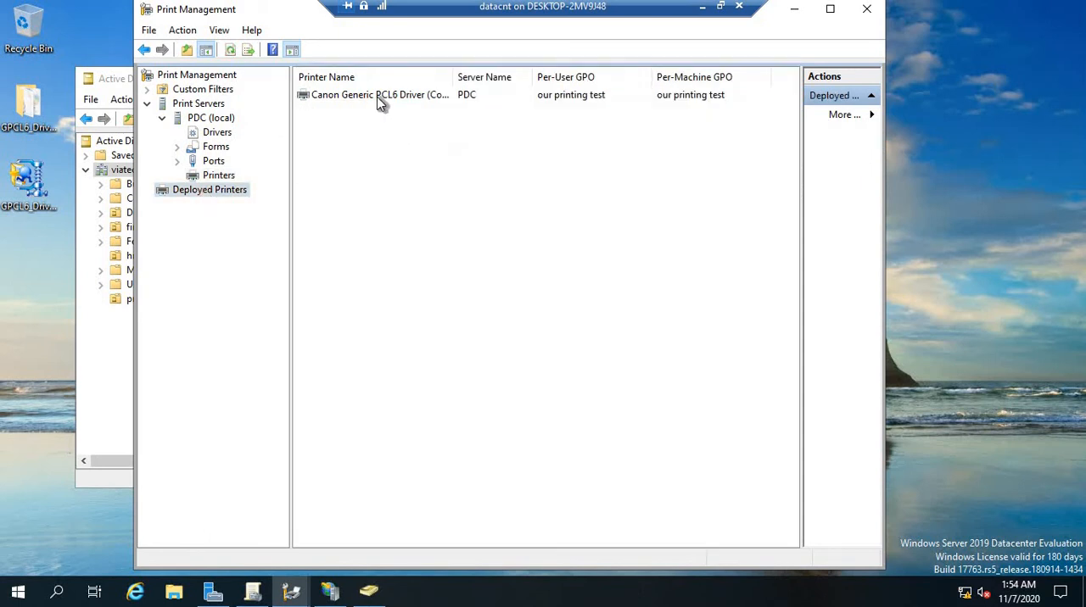
left_click(379, 99)
left_click(448, 207)
Switch to the WIN 10 remote session, check the signed-in account by running whoami in a command prompt, and exit the prompt
left_click(702, 6)
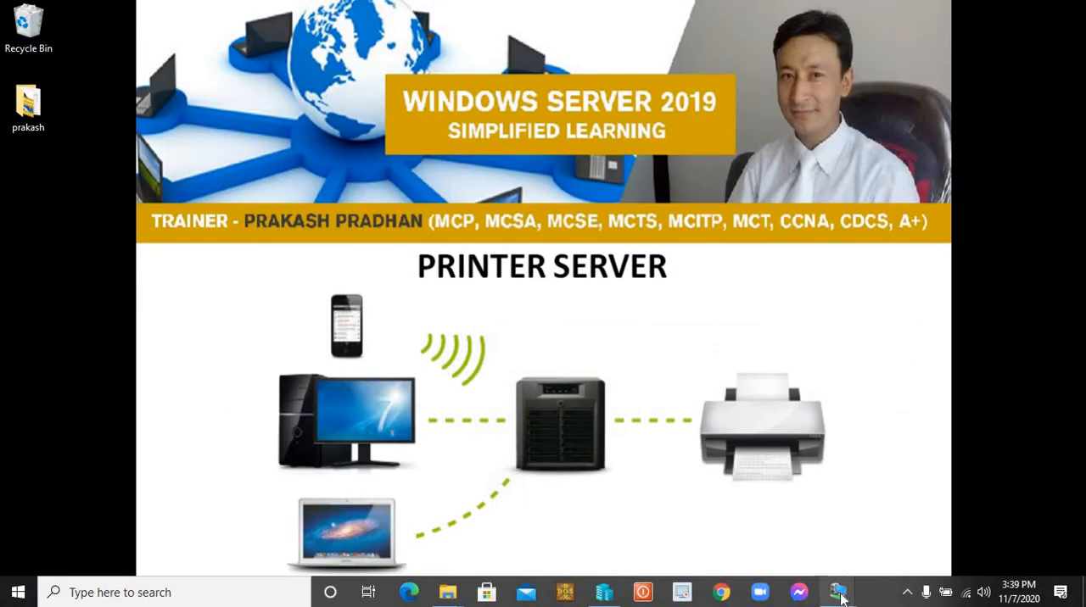
mouse_move(838, 594)
left_click(892, 514)
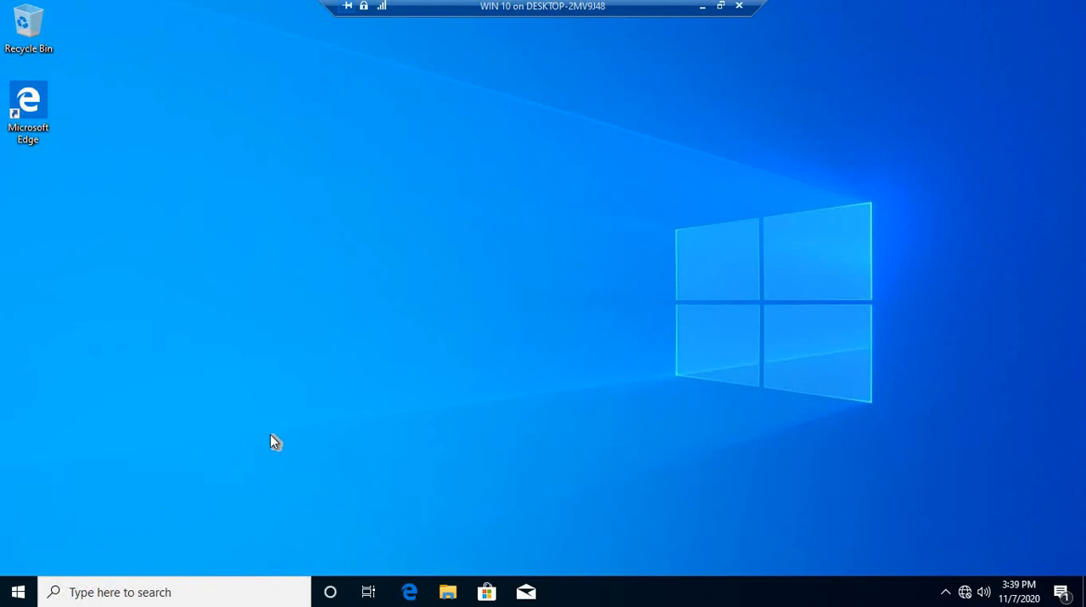
key("super+r")
type("cmd")
key("Return")
type("whoami")
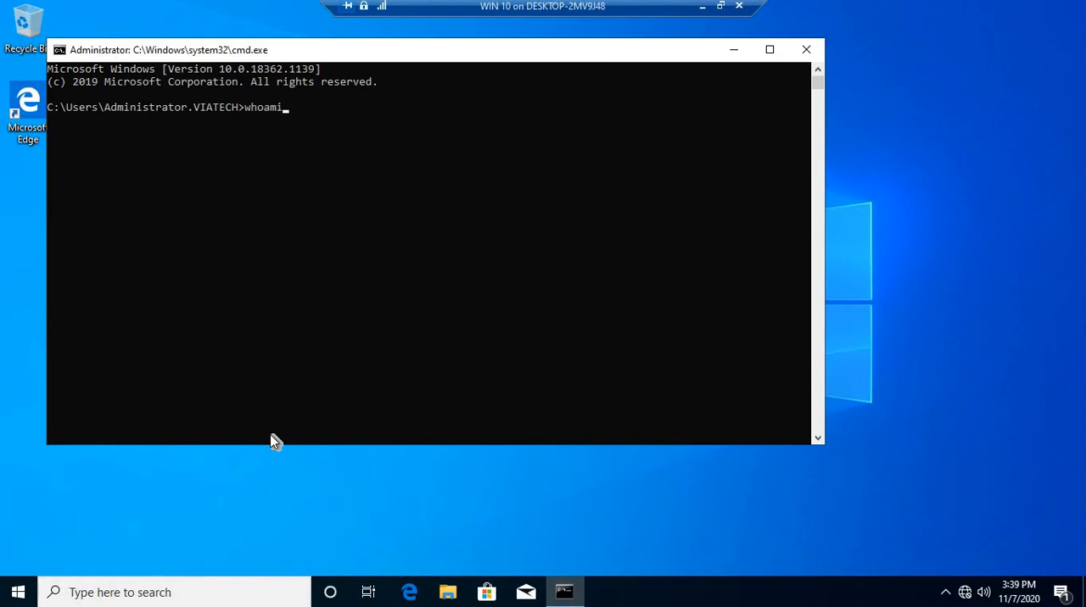
key("Return")
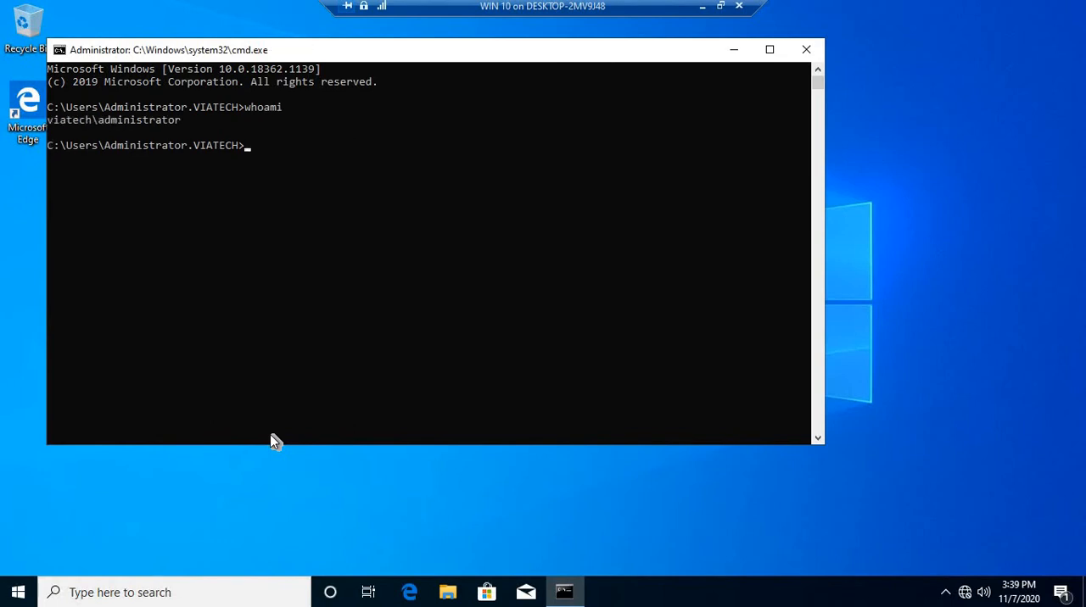
type("exit")
key("Return")
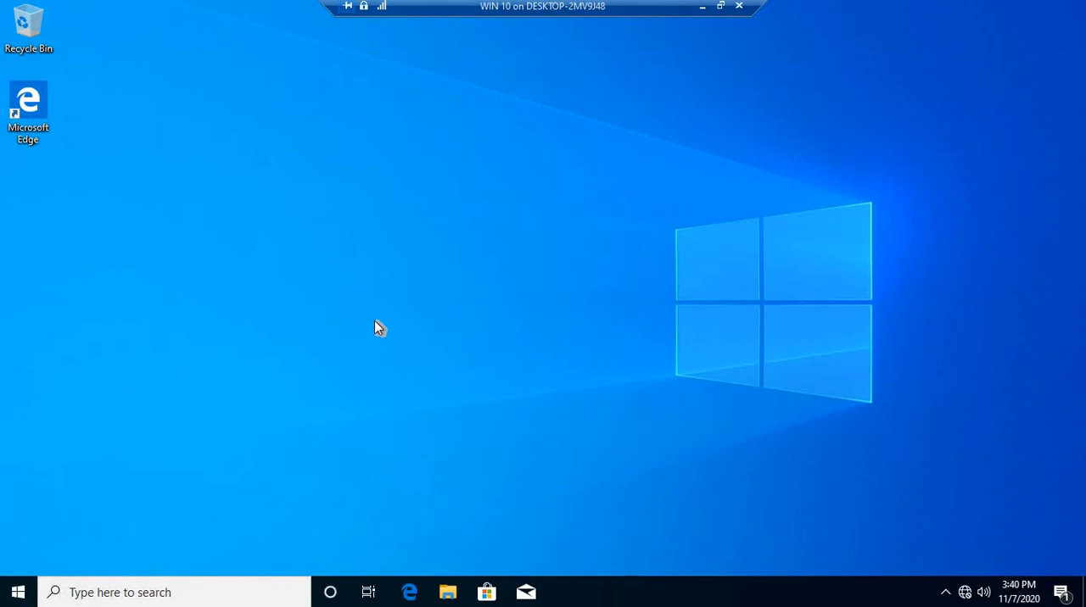
Open Notepad on the WIN 10 machine and enter the text "test paper" in the blank document
key("super+r")
type("notepad")
key("Return")
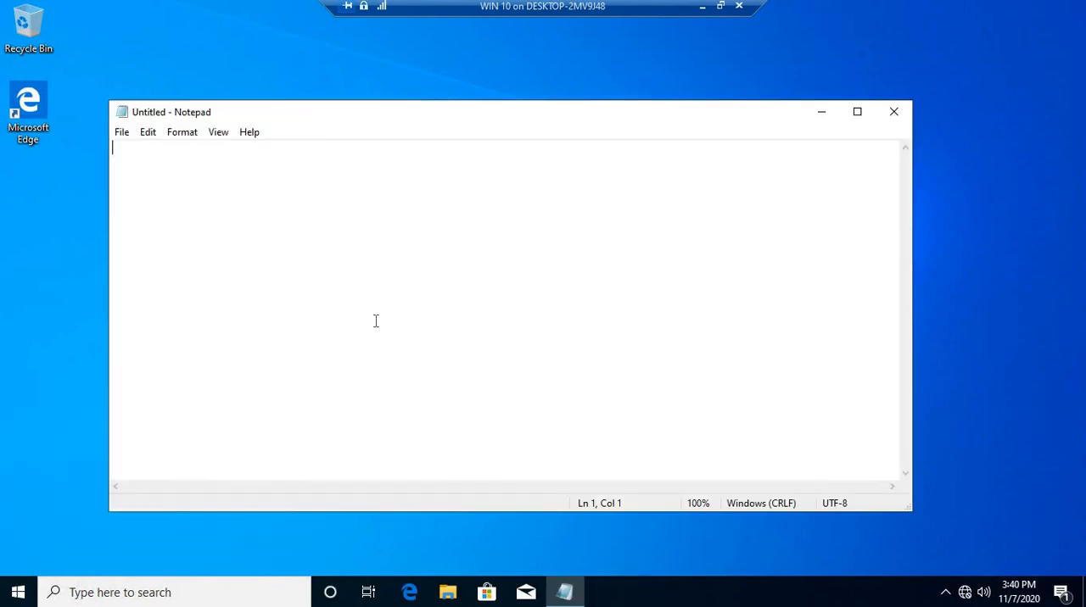
type("test ")
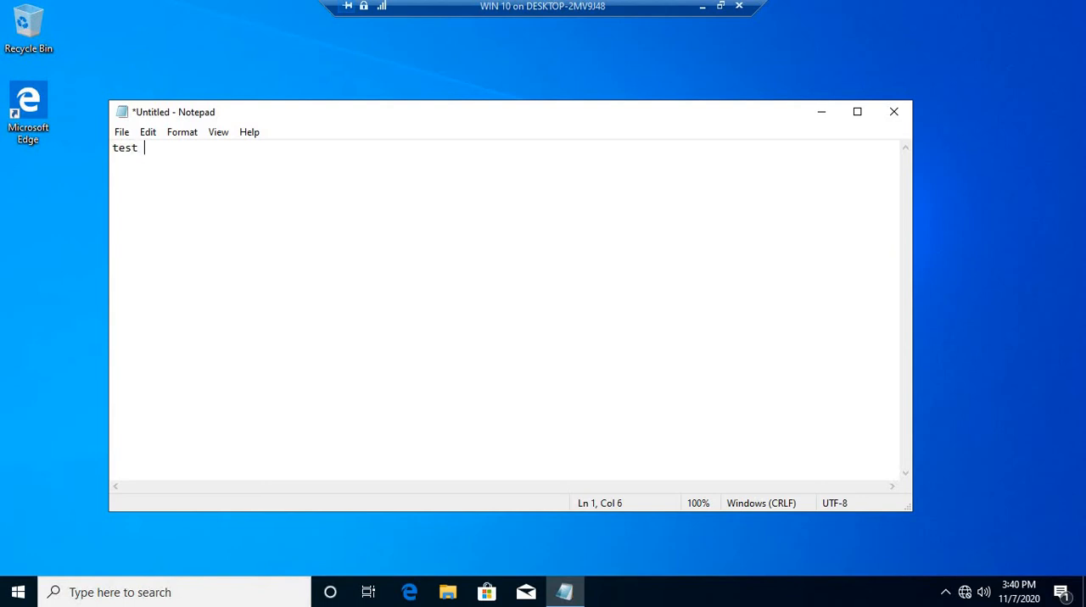
type("paper")
Find the Canon Generic PCL6 Driver printer in the entire directory from the print dialog and print the document to it
key("ctrl+p")
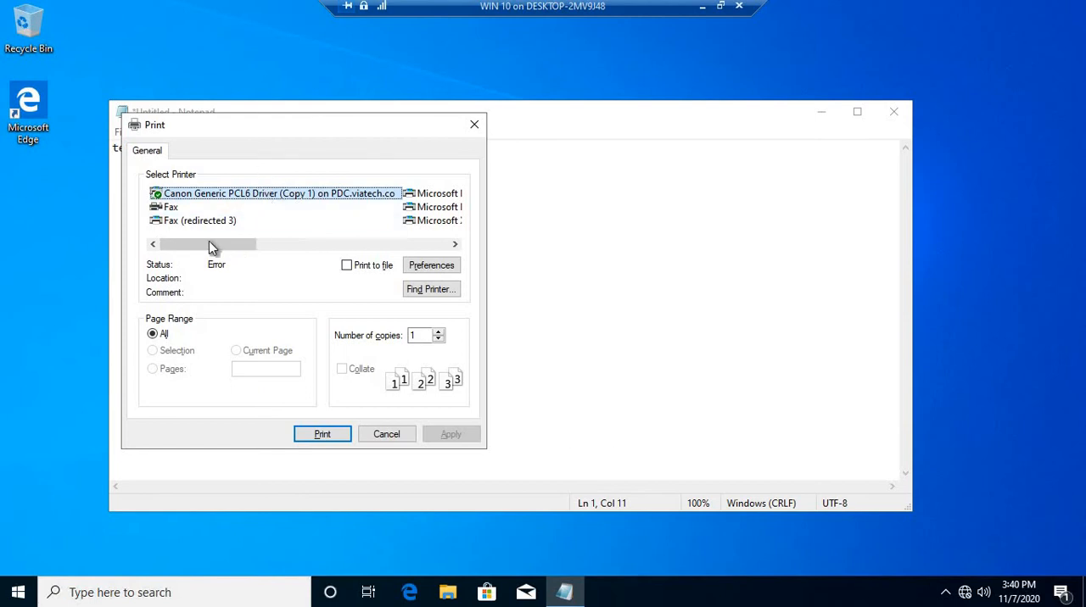
left_click_drag(209, 241, 176, 245)
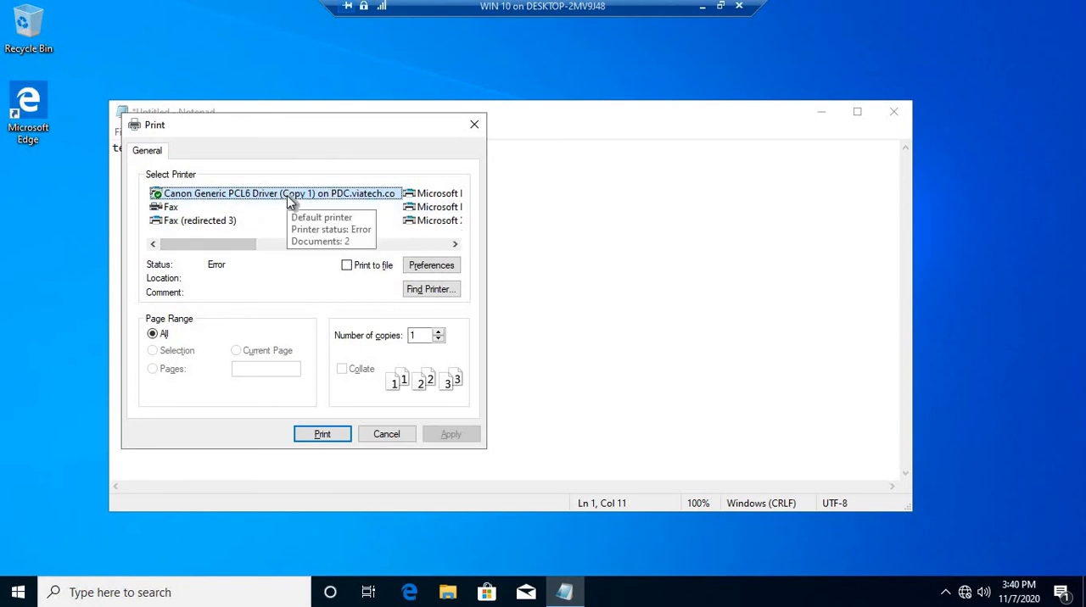
left_click(450, 292)
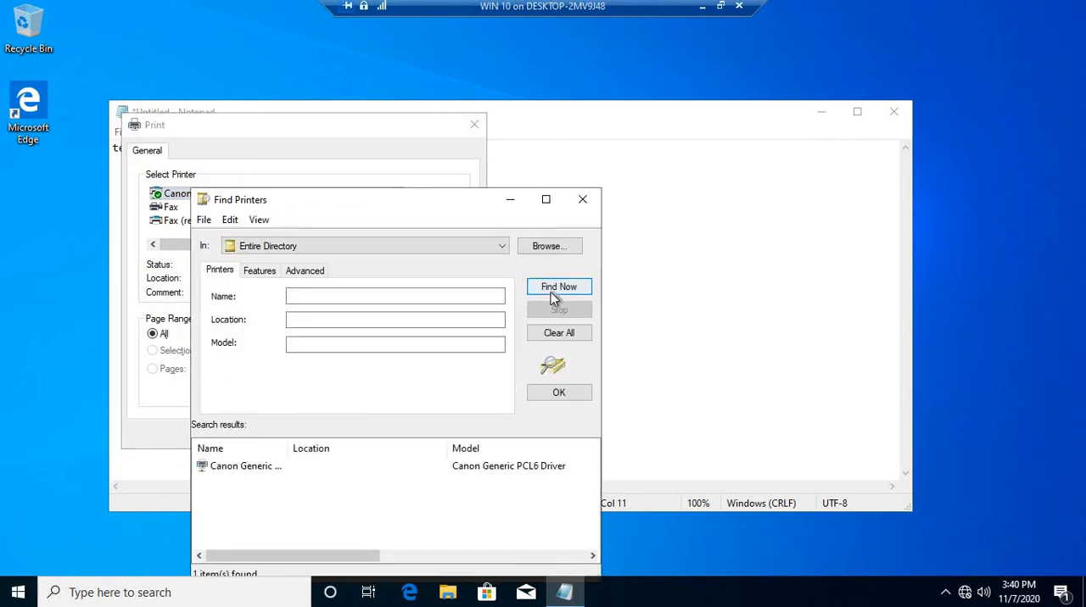
left_click(253, 471)
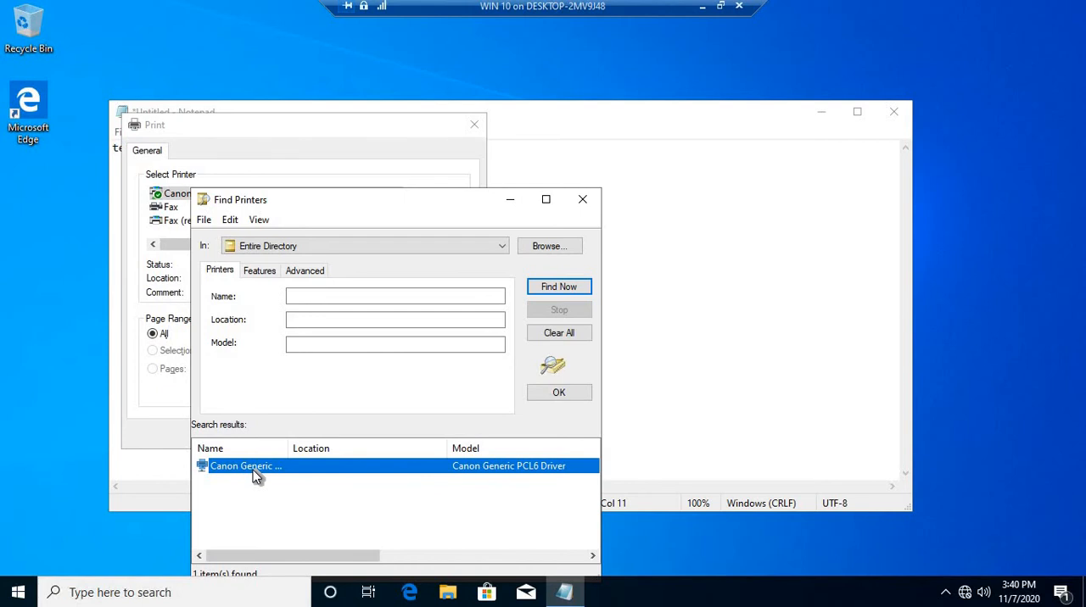
left_click_drag(333, 206, 337, 157)
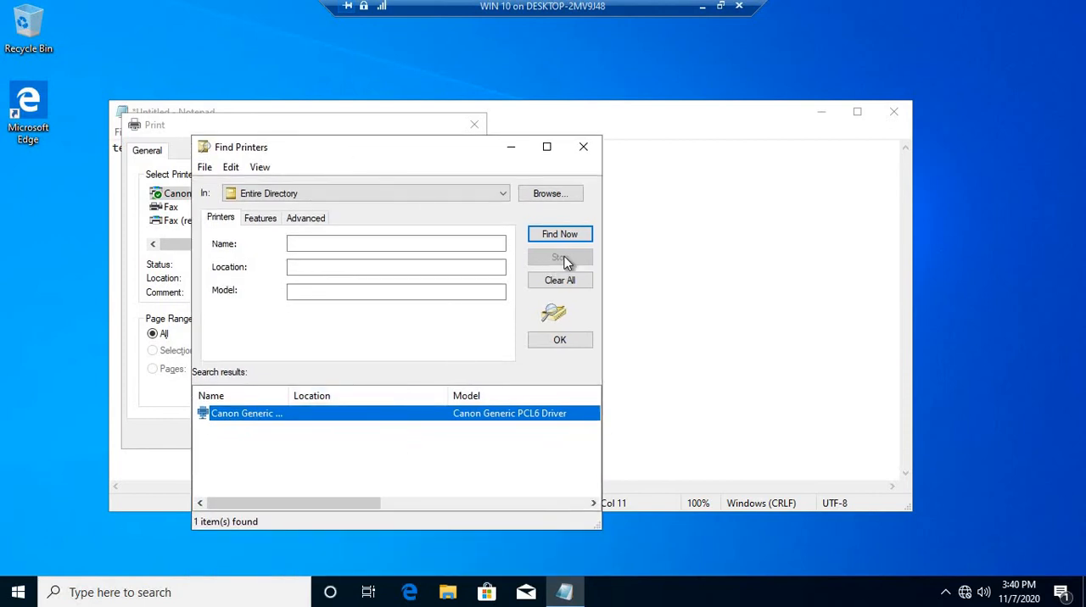
left_click(558, 341)
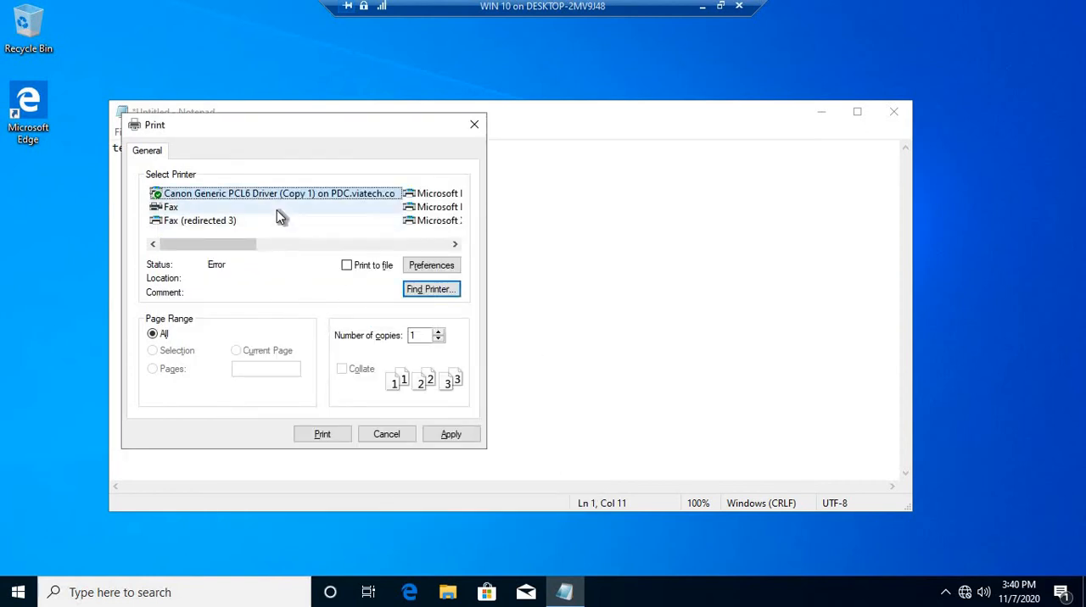
left_click(334, 434)
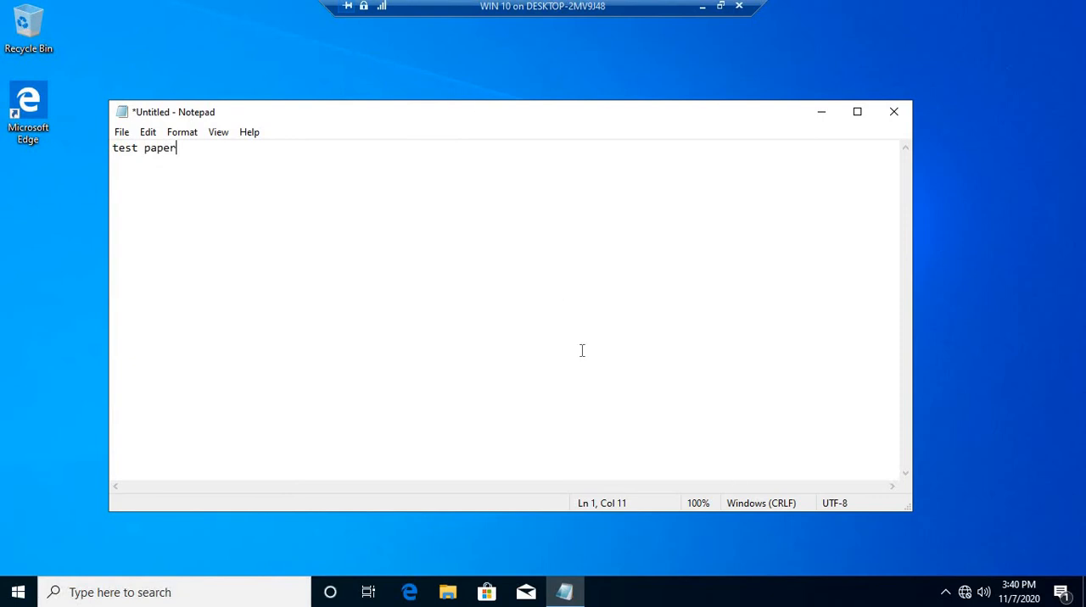
Switch back to the datacnt remote session and check the print queues of the PDC (local) printers
left_click(702, 12)
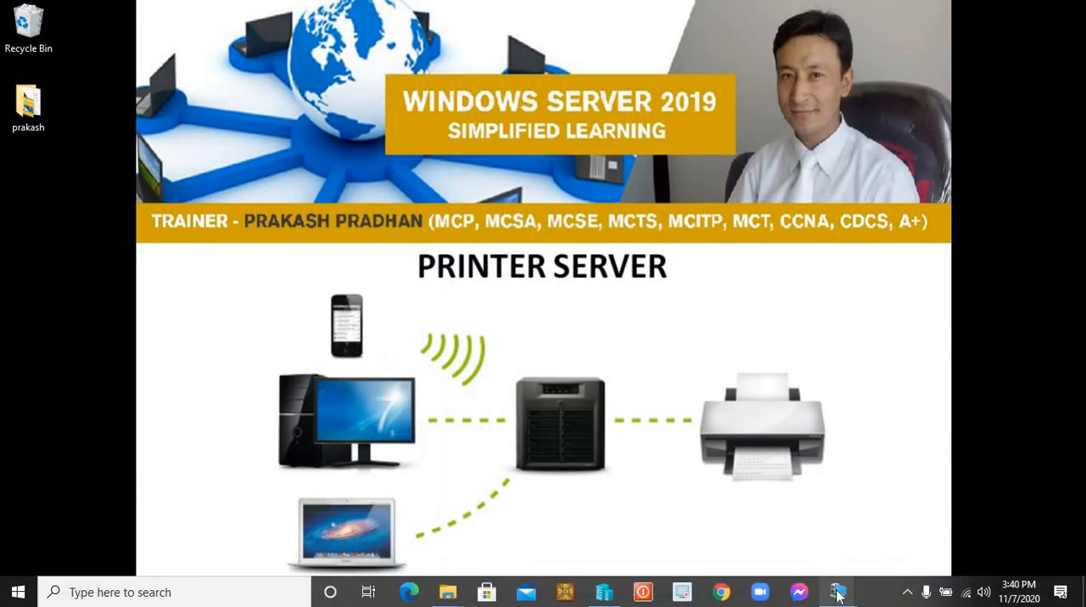
mouse_move(838, 592)
left_click(740, 536)
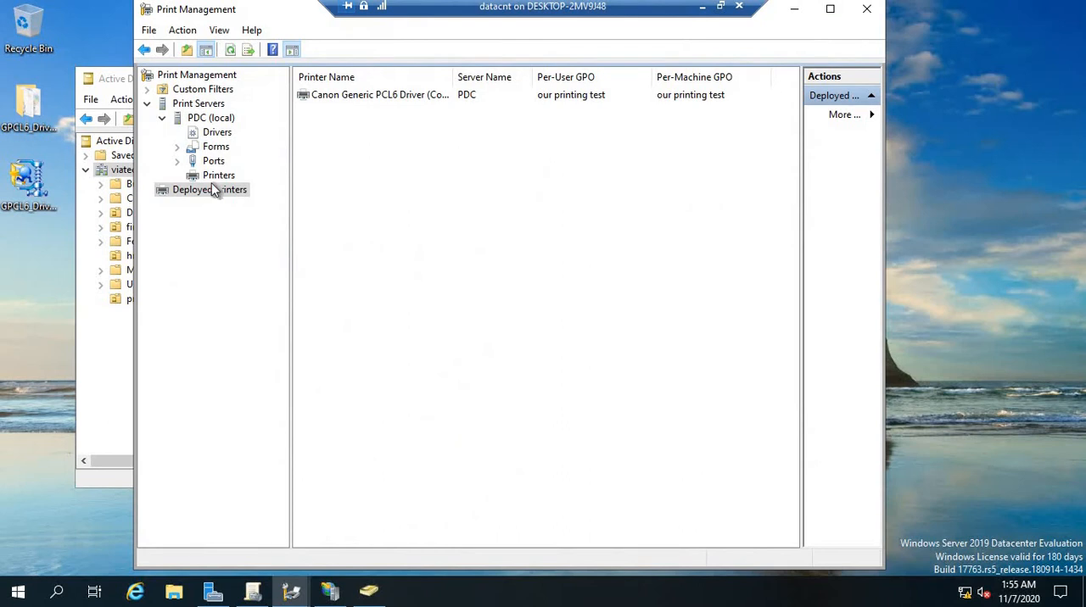
left_click(217, 178)
Select the Canon printer among the deployed printers and view the actions available for it
left_click(213, 188)
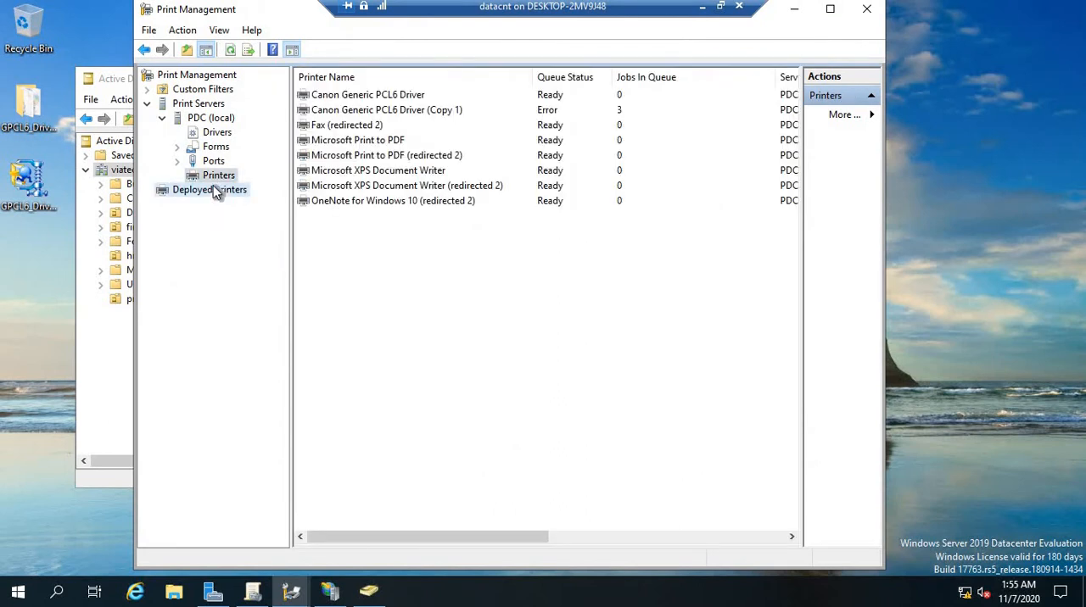
left_click(389, 97)
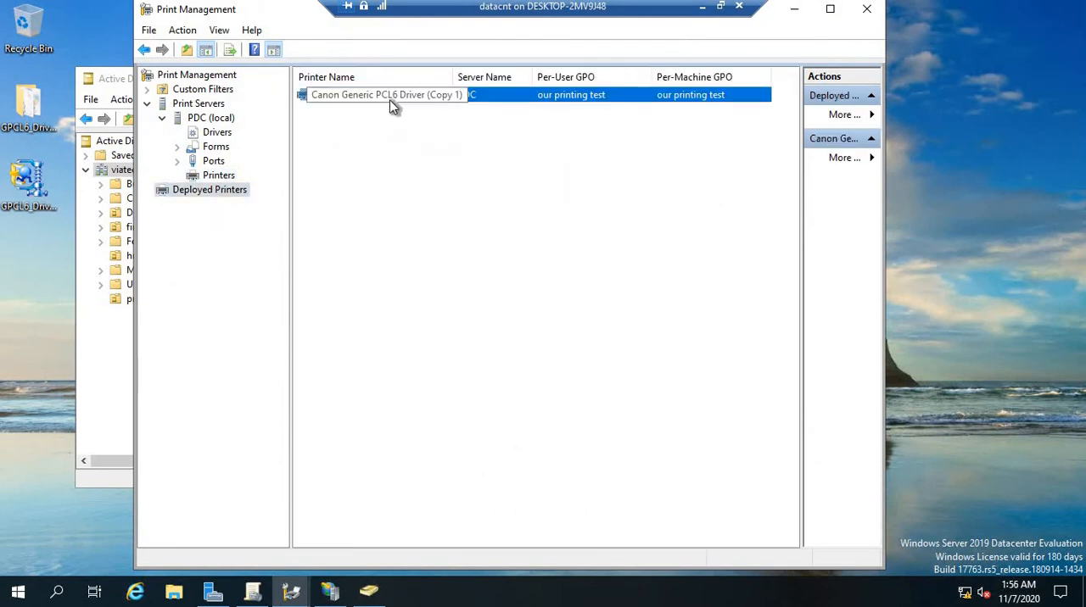
left_click(340, 114)
right_click(346, 97)
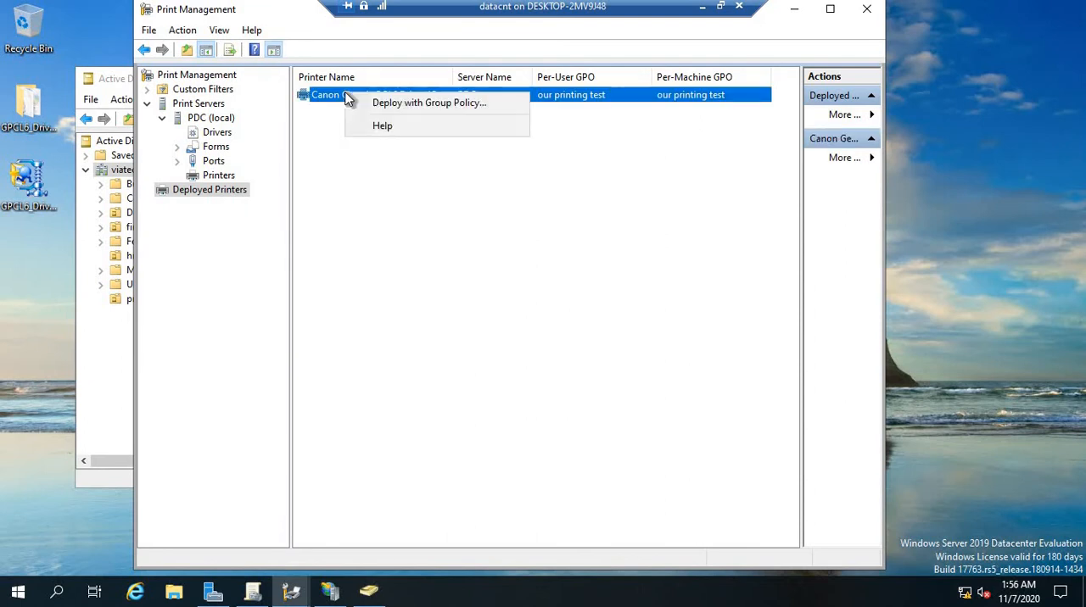
Check the sharing settings of the Canon Generic PCL6 Driver (Copy 1) among the PDC (local) printers and close its properties unchanged
left_click(220, 177)
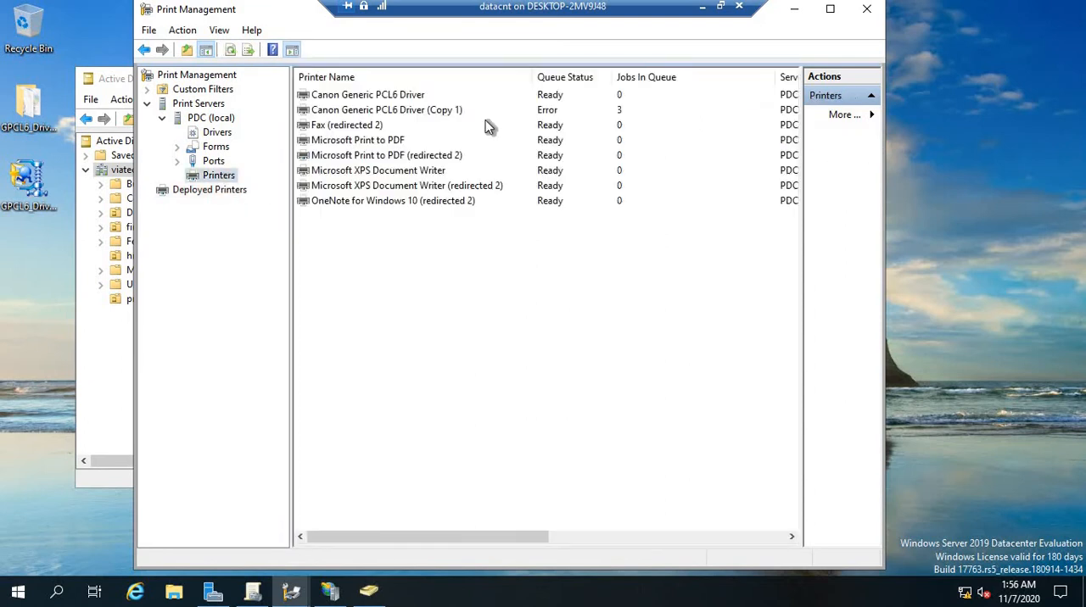
double_click(419, 111)
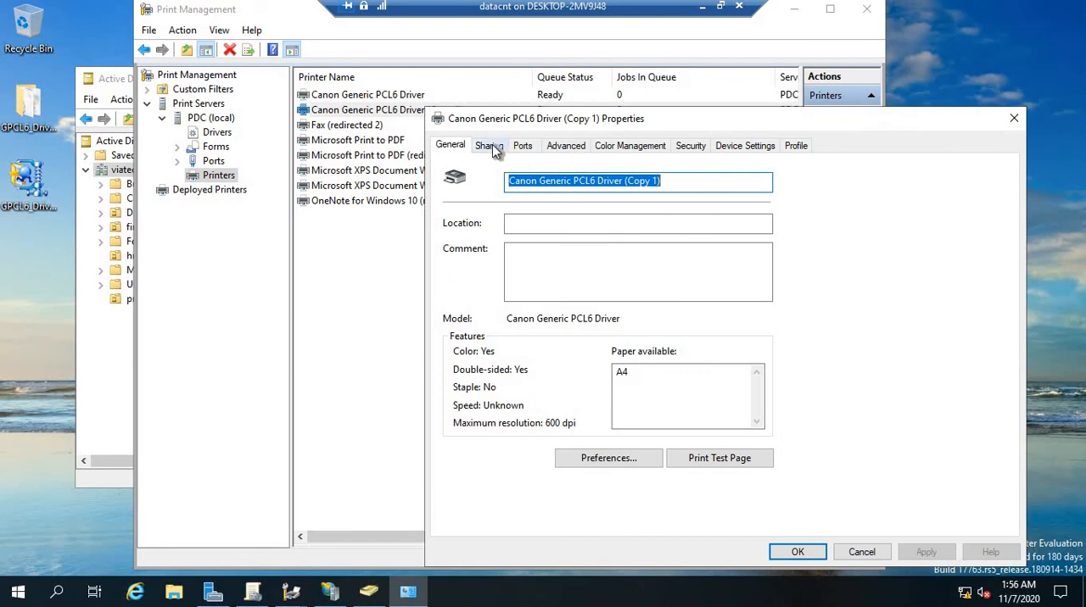
left_click(492, 145)
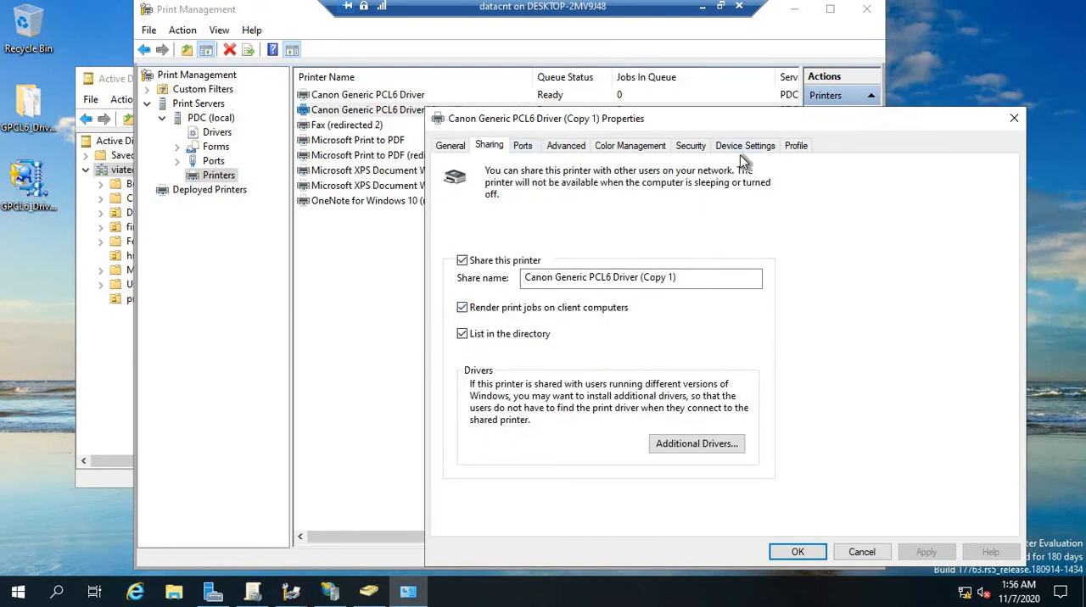
left_click(860, 552)
left_click(467, 279)
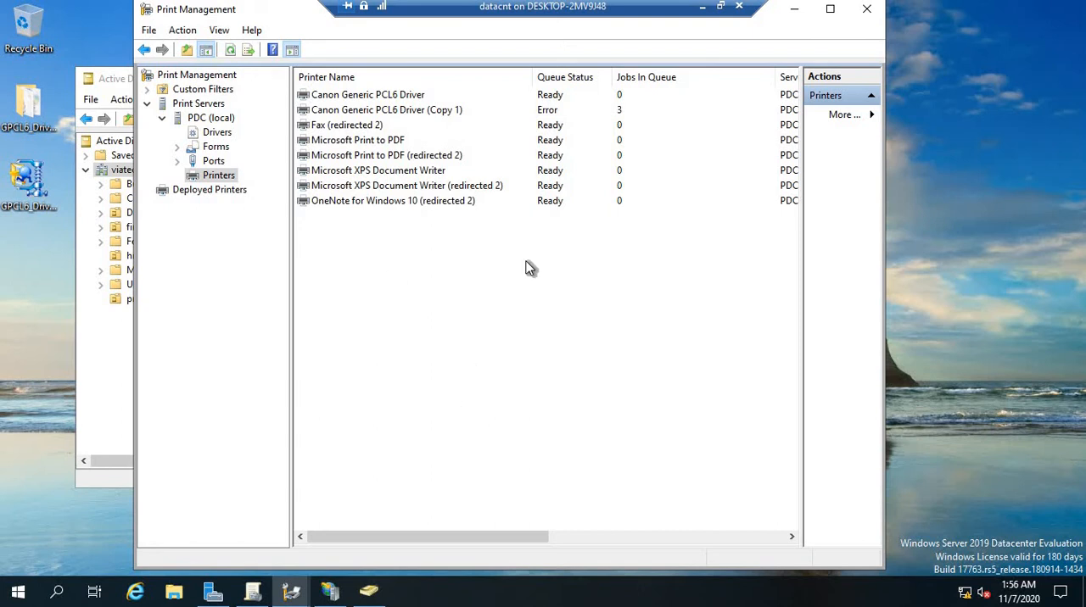
Minimize the Print Management and Active Directory Users and Computers windows and open Internet Explorer on the server
left_click(794, 12)
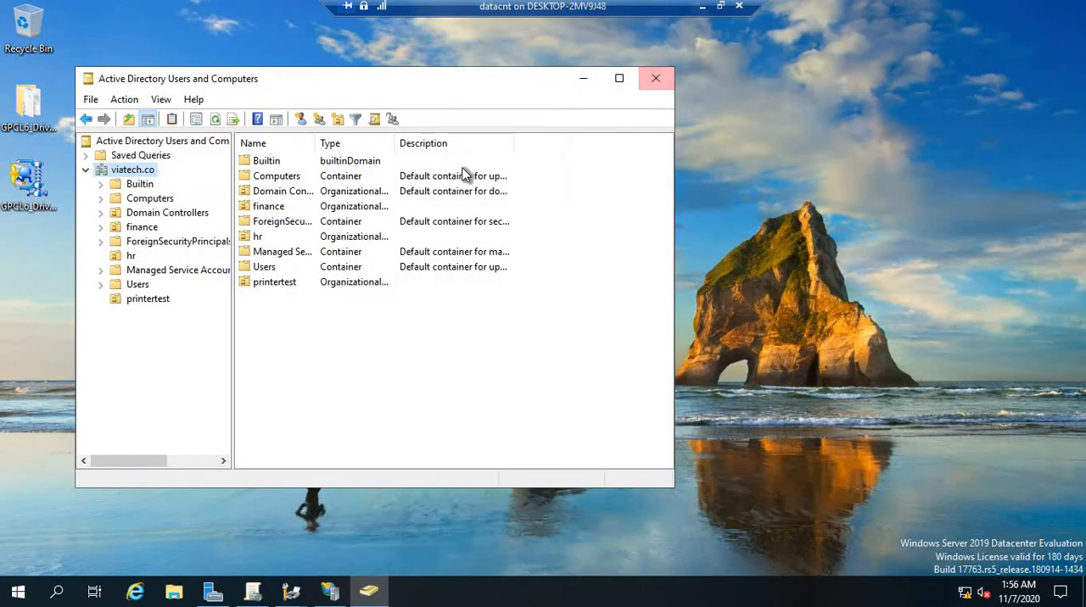
left_click(583, 79)
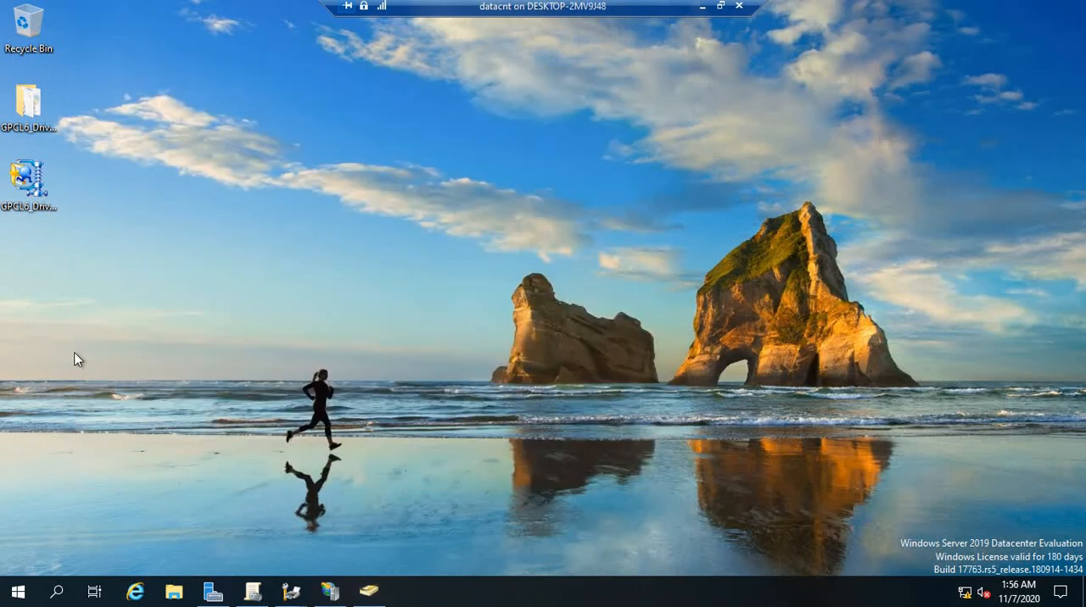
left_click(135, 591)
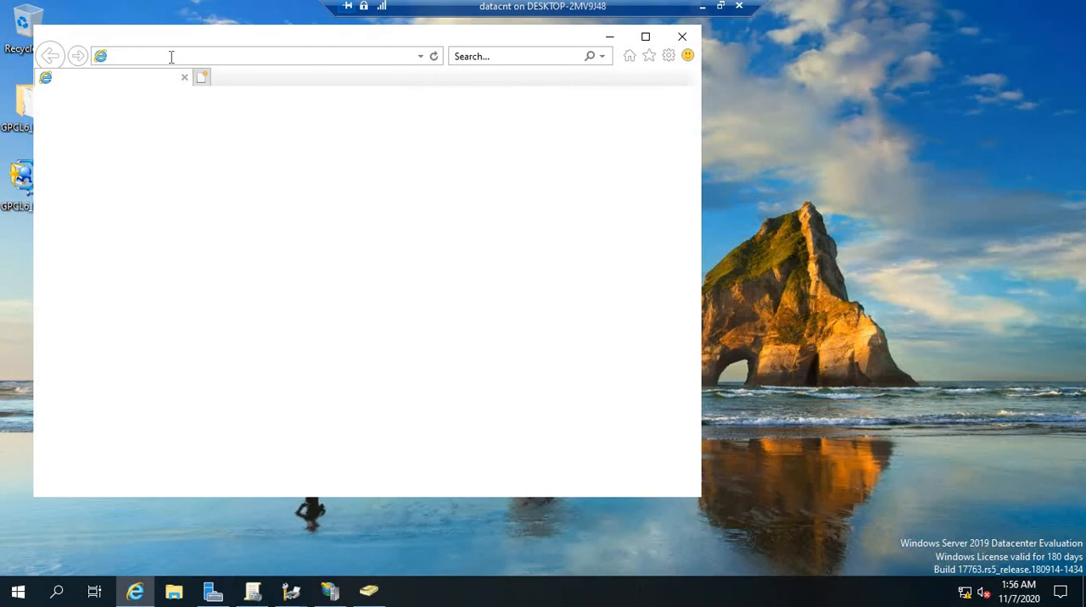
left_click(214, 59)
left_click(214, 59)
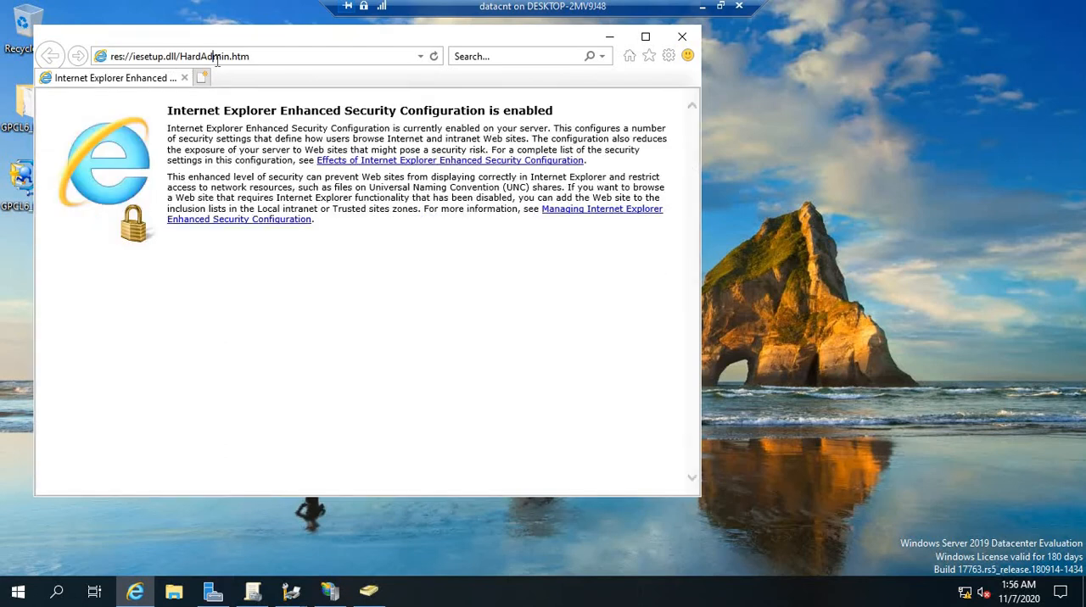
left_click(284, 61)
left_click(278, 61)
left_click(278, 61)
left_click(278, 61)
type("h")
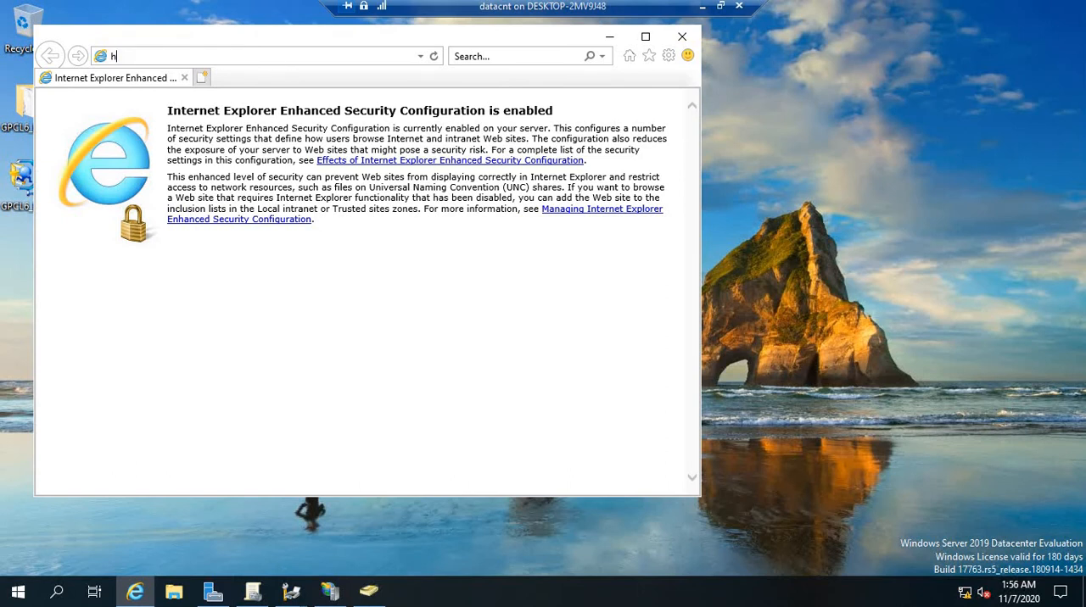
type("ttp:/")
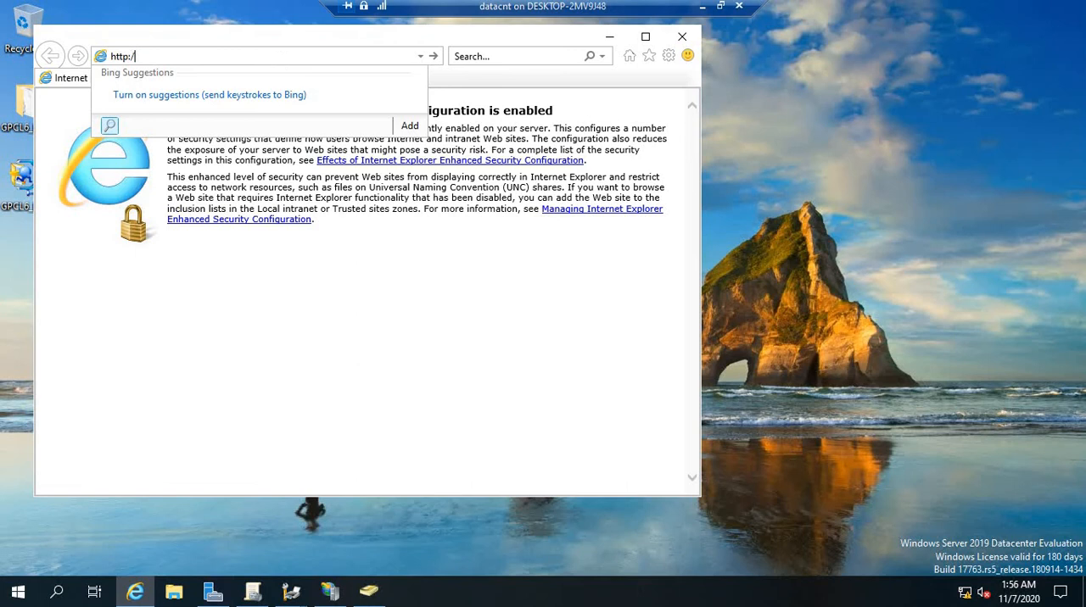
type("loccalho")
key("BackSpace")
key("BackSpace")
key("BackSpace")
key("BackSpace")
key("BackSpace")
type("alhost/printers")
key("Return")
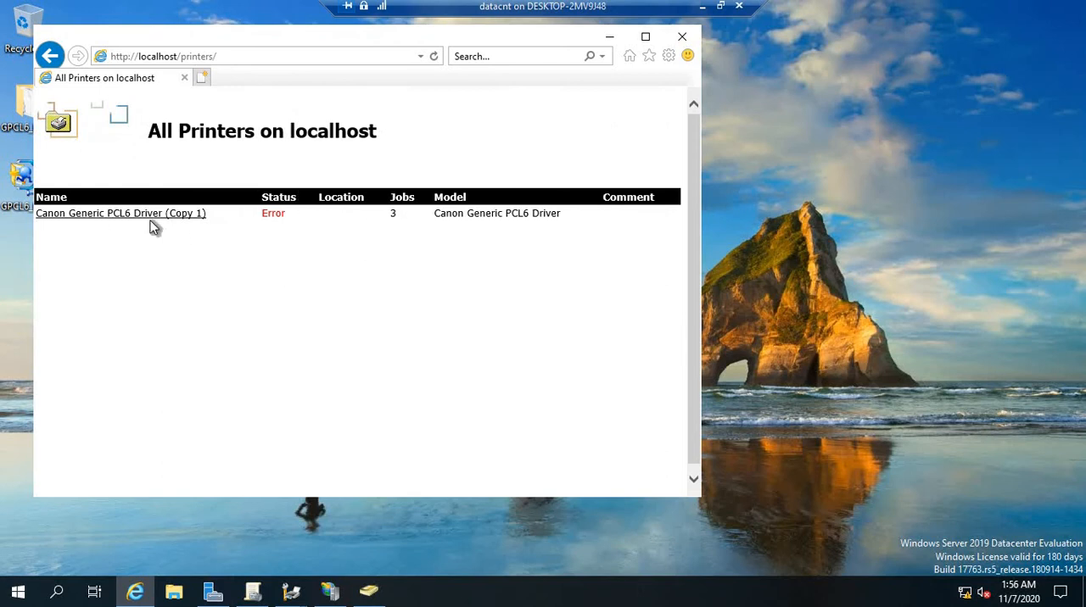
View the document list of the Canon Generic PCL6 Driver (Copy 1), close the browser and minimize the datacnt session
left_click(152, 218)
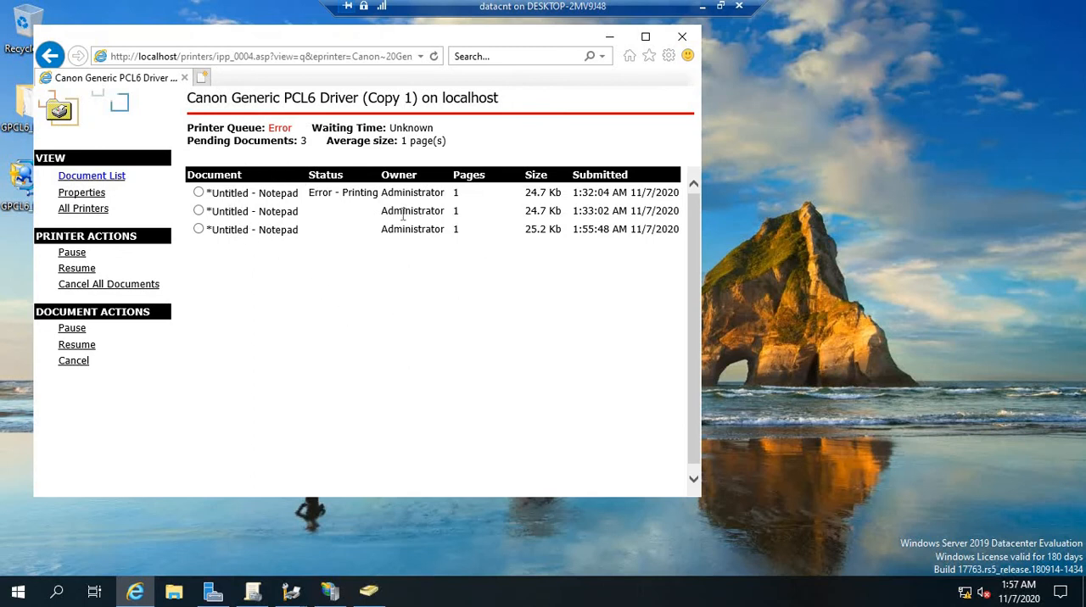
left_click(684, 39)
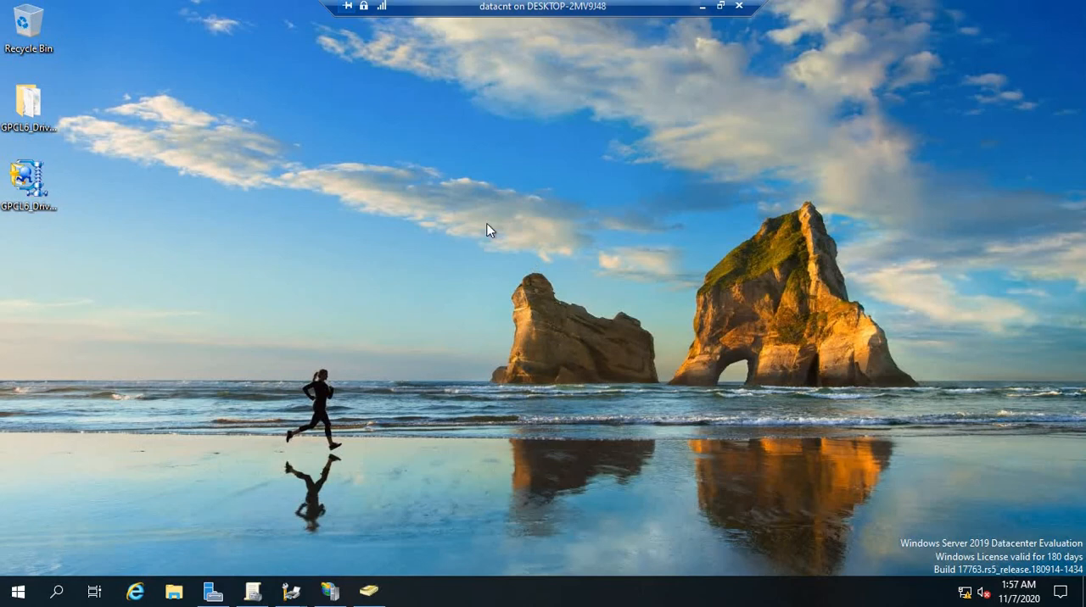
left_click(703, 6)
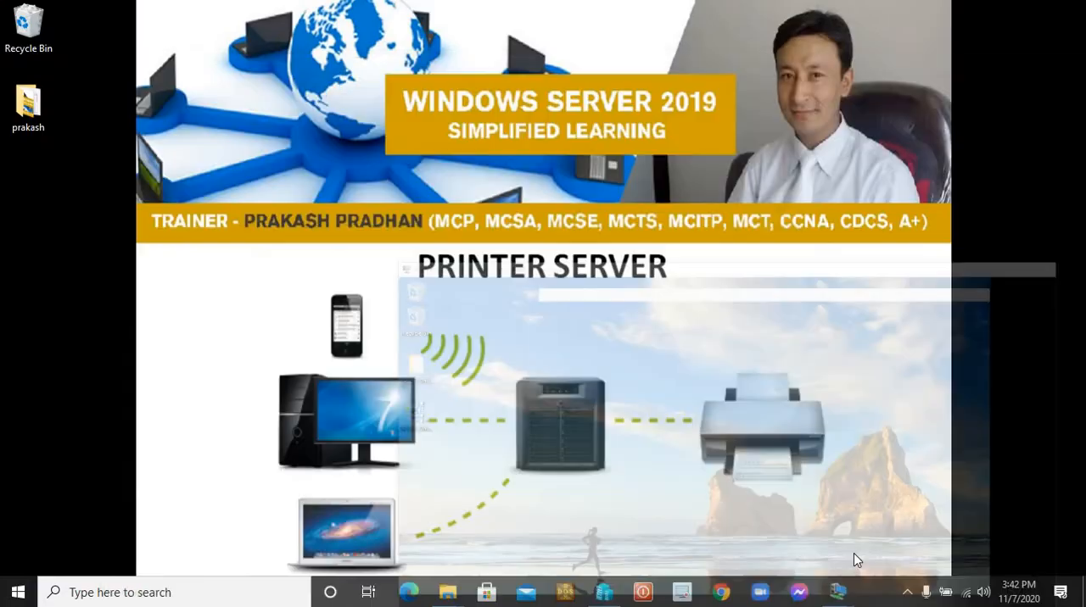
Switch to the WIN 10 session and log off with the logoff command, signing out despite the unsaved Notepad document
mouse_move(840, 590)
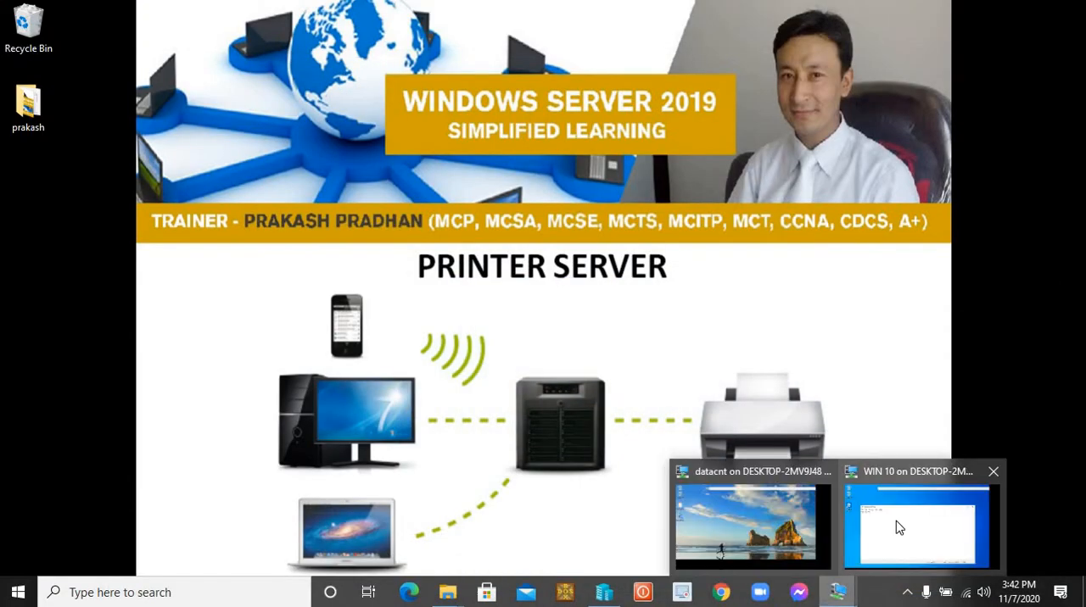
left_click(897, 525)
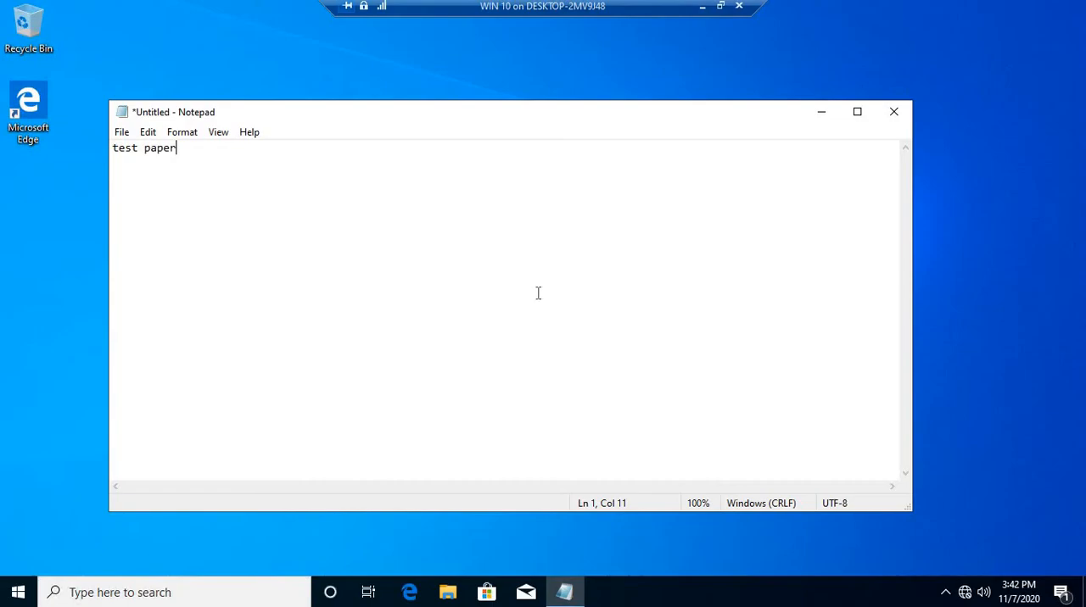
key("super+r")
type("logoff")
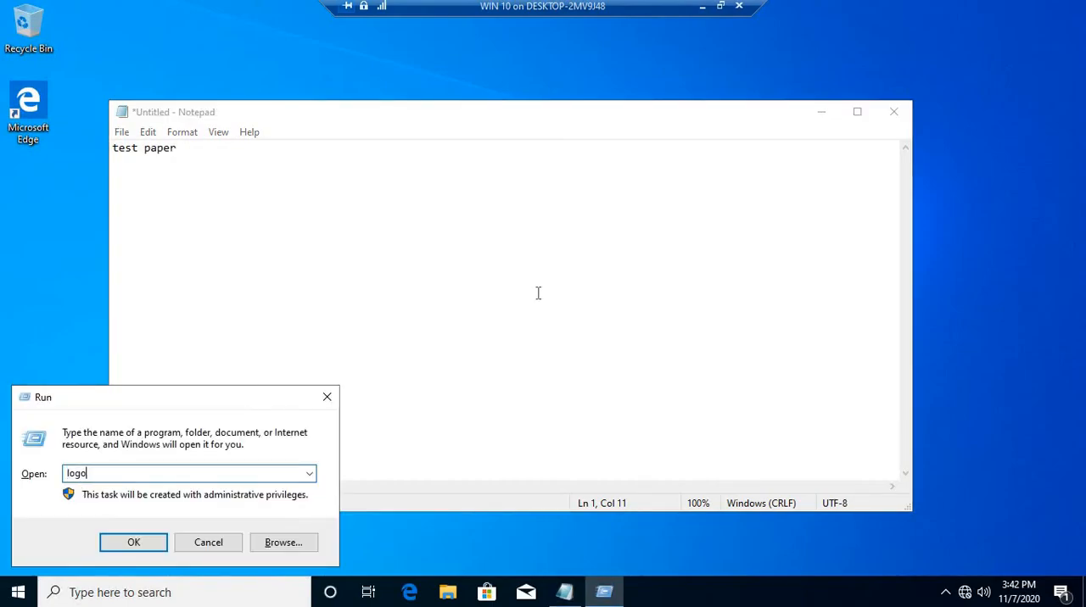
key("Return")
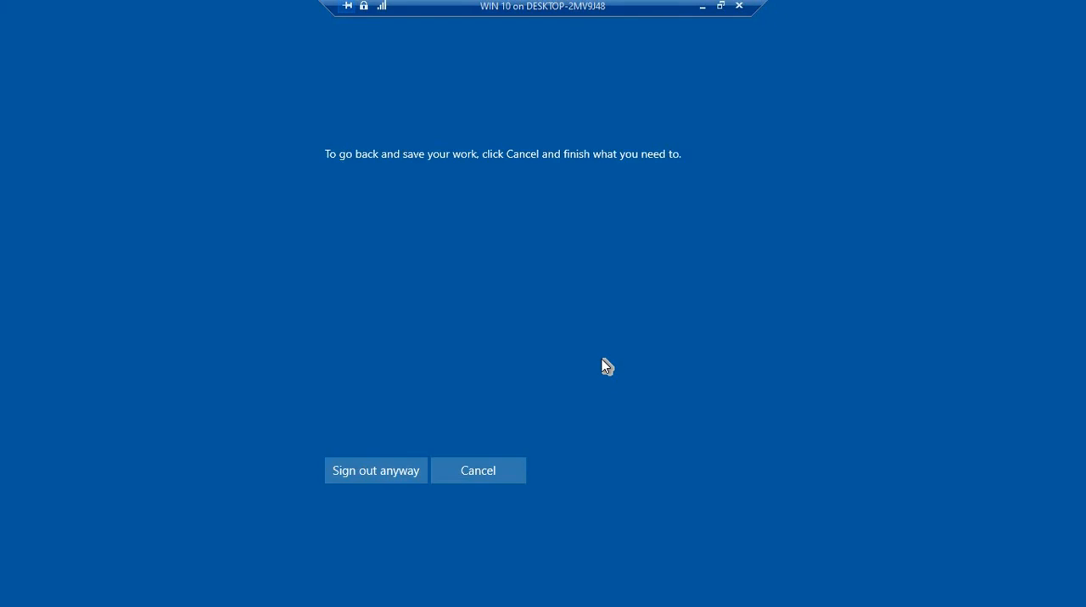
left_click(418, 471)
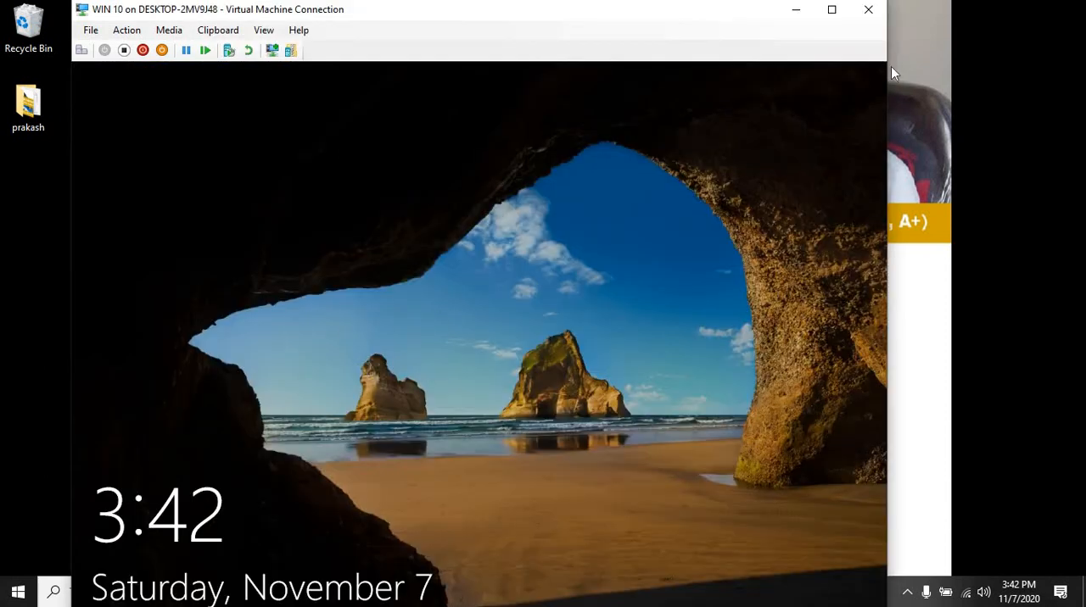
Show the WIN 10 session full screen and sign in to the hr1 account with the account password
left_click(831, 9)
left_click(503, 328)
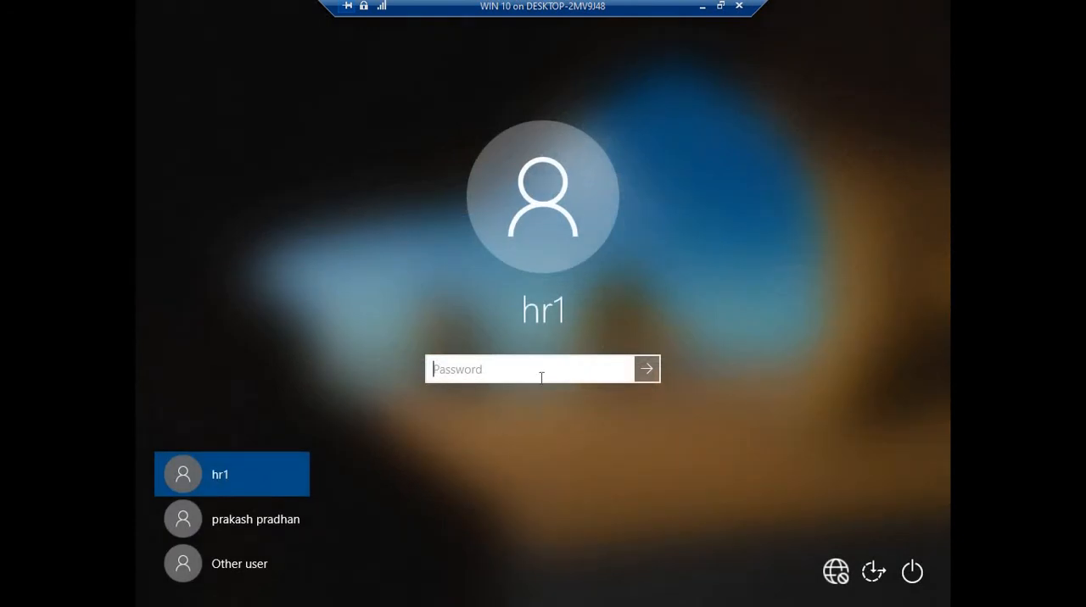
type("•••••••")
key("Return")
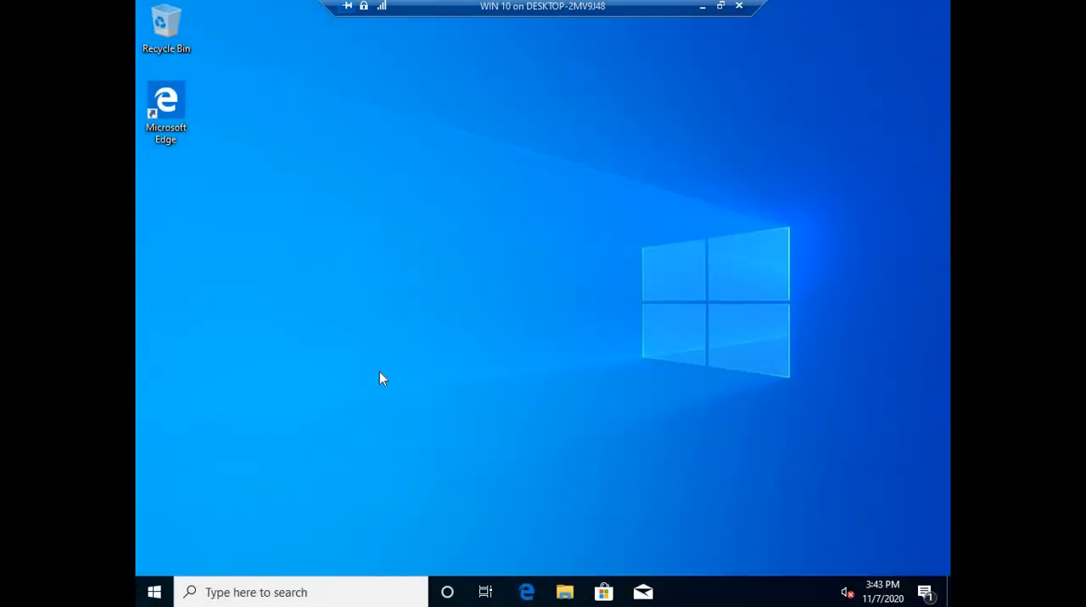
Open Notepad on the WIN 10 machine and enter the text "tst" in the blank document
key("super+r")
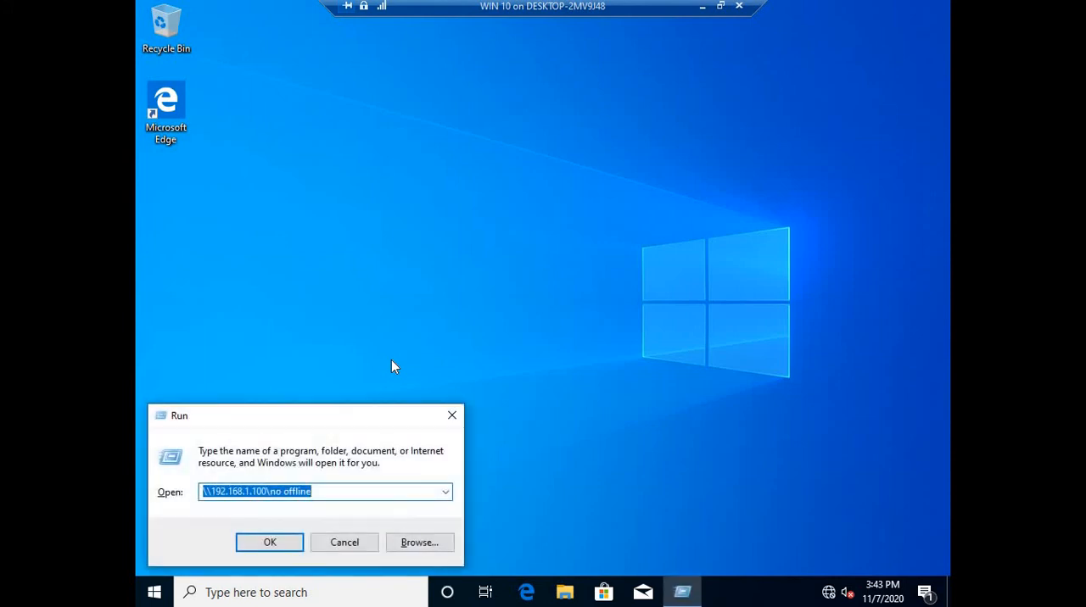
type("notepad")
key("Return")
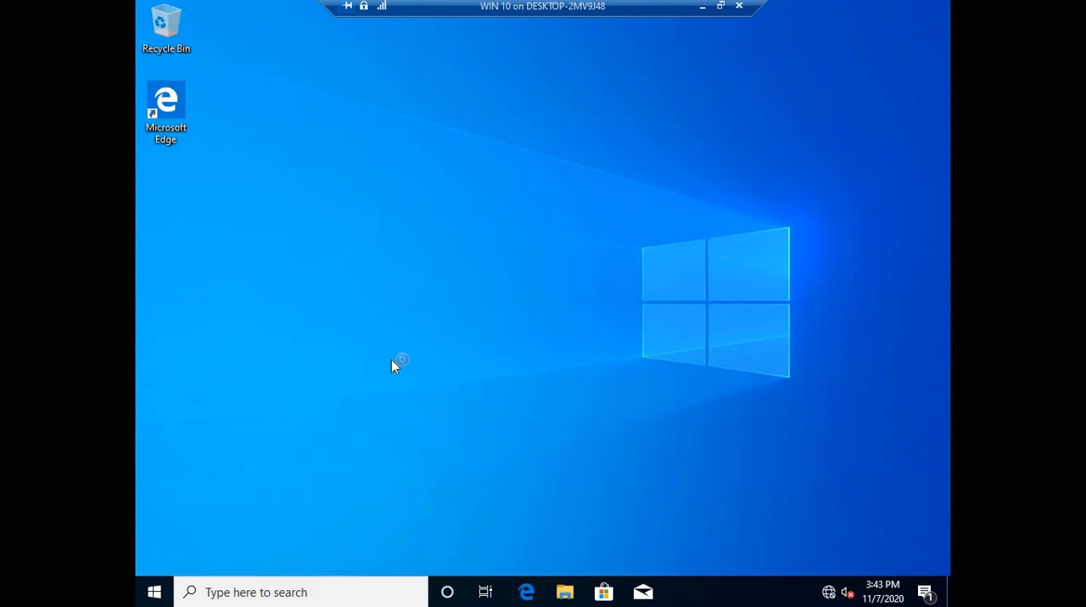
type("tst")
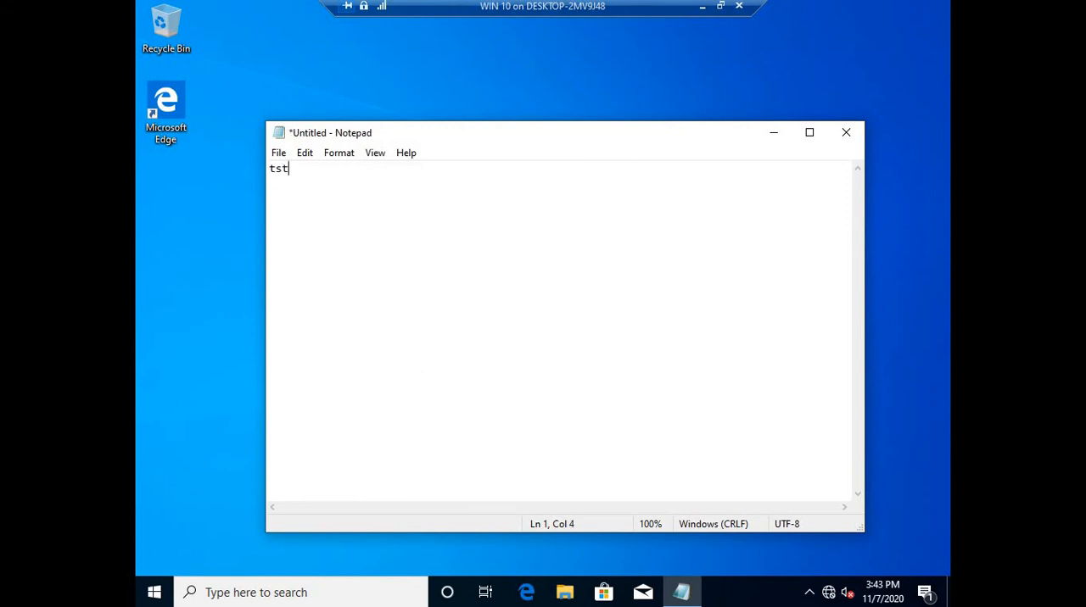
Print the document to the Canon Generic PCL6 Driver printer found in the entire directory, and close Notepad without saving
key("ctrl+p")
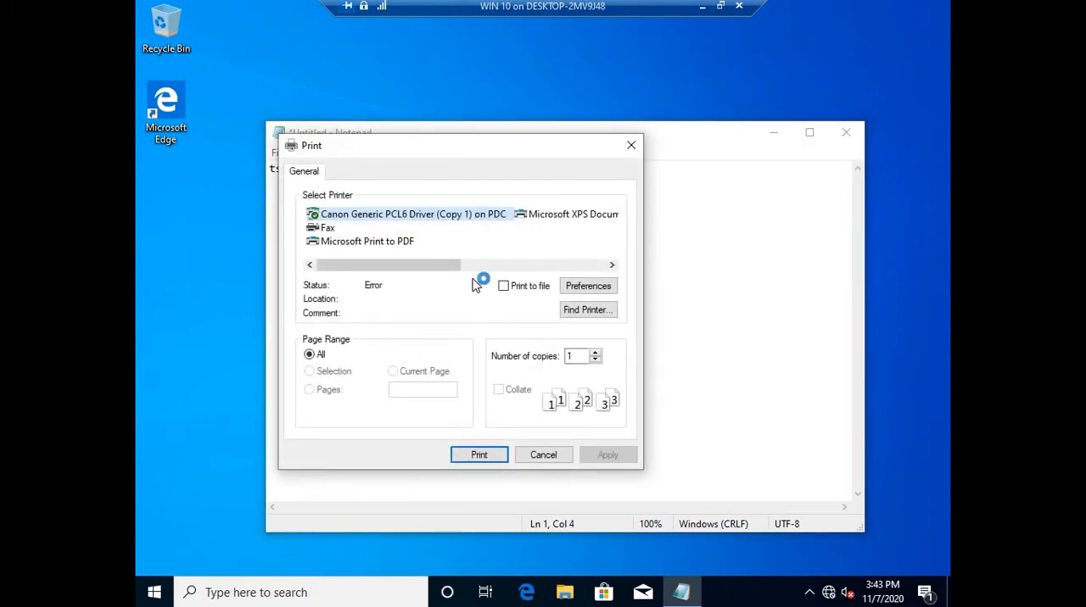
left_click(581, 310)
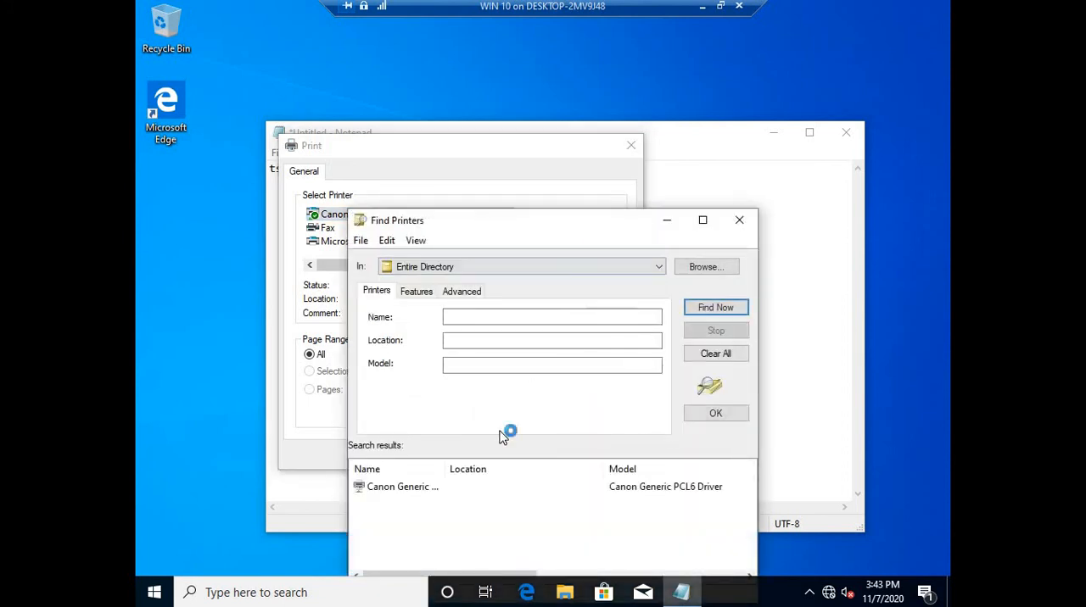
left_click(415, 487)
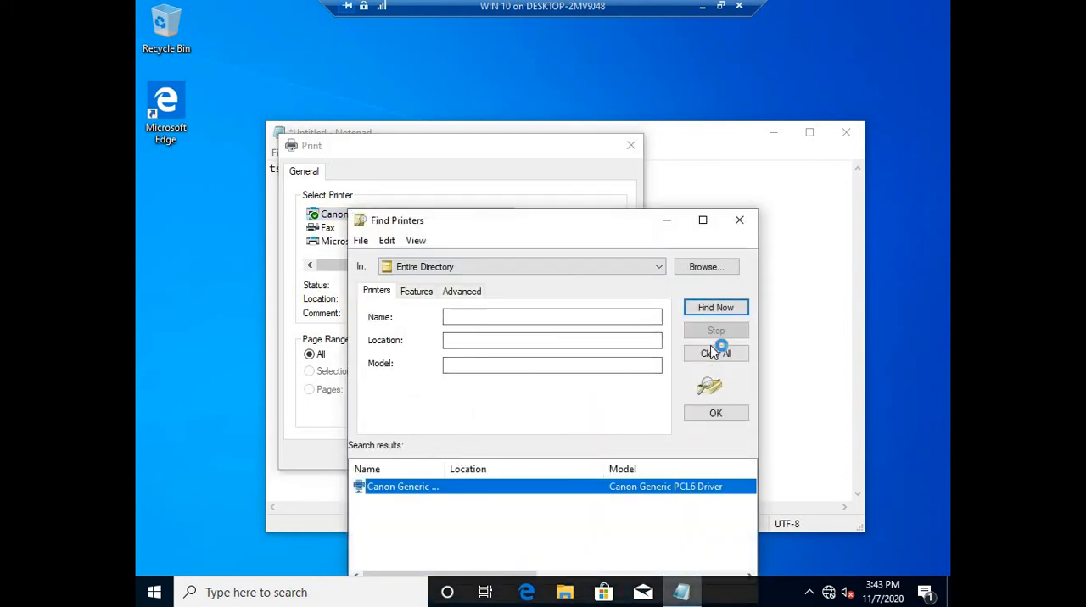
left_click(726, 413)
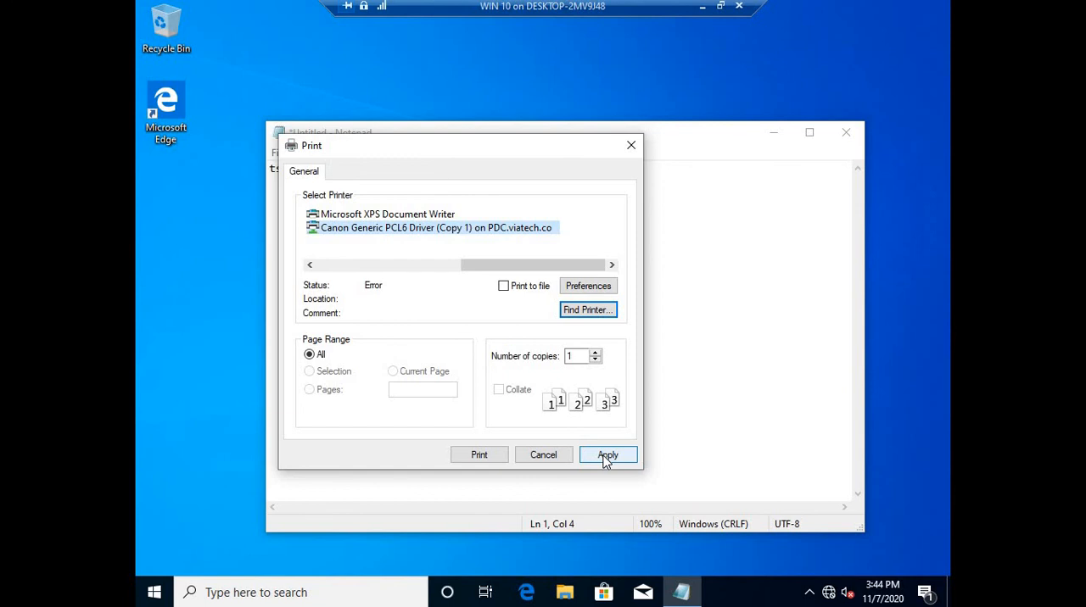
left_click(474, 461)
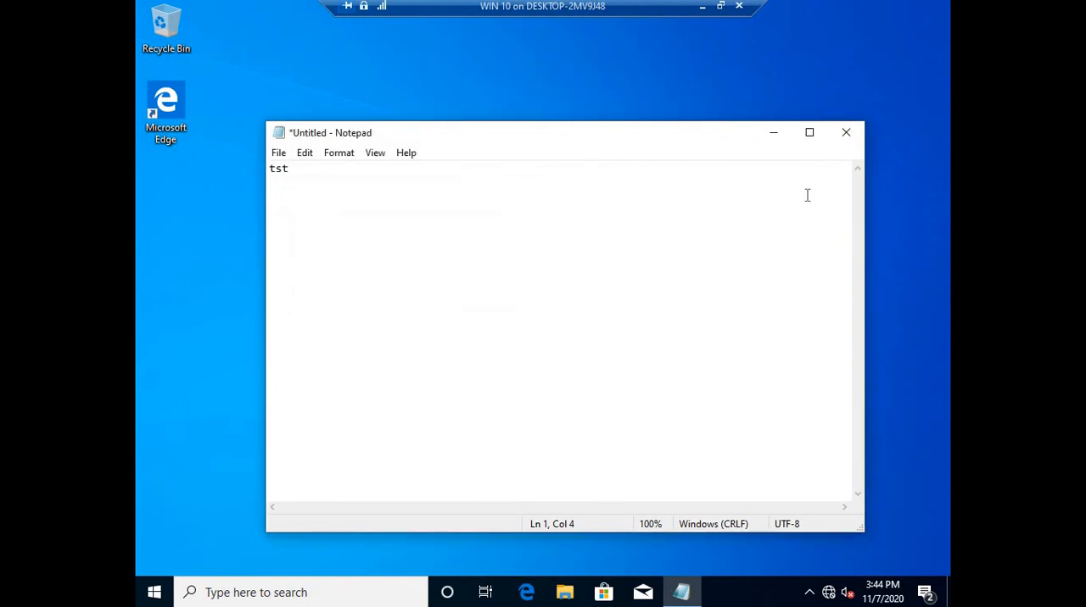
left_click(848, 136)
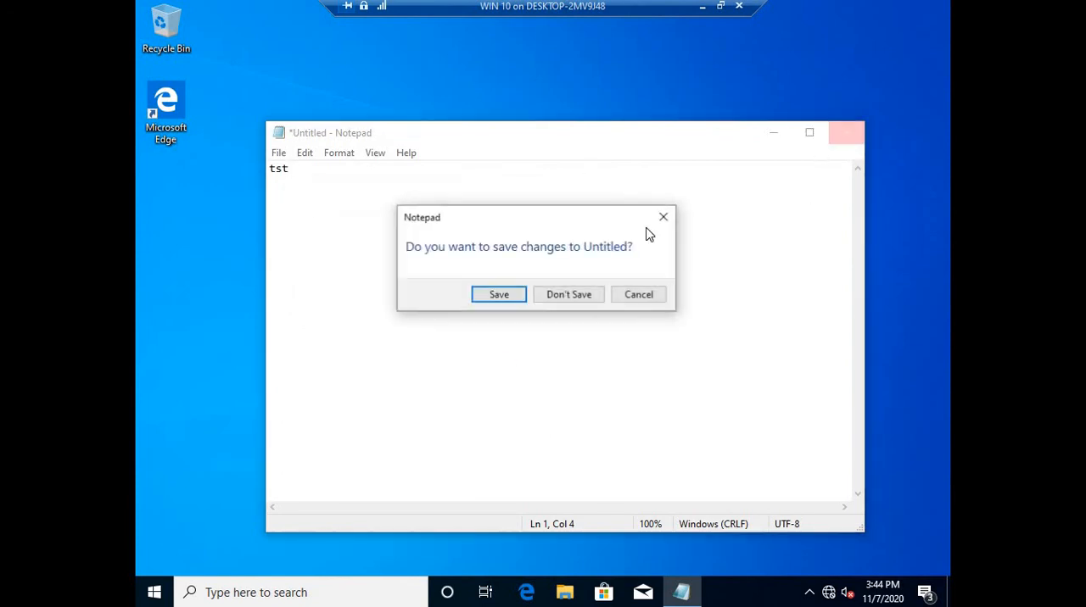
left_click(563, 302)
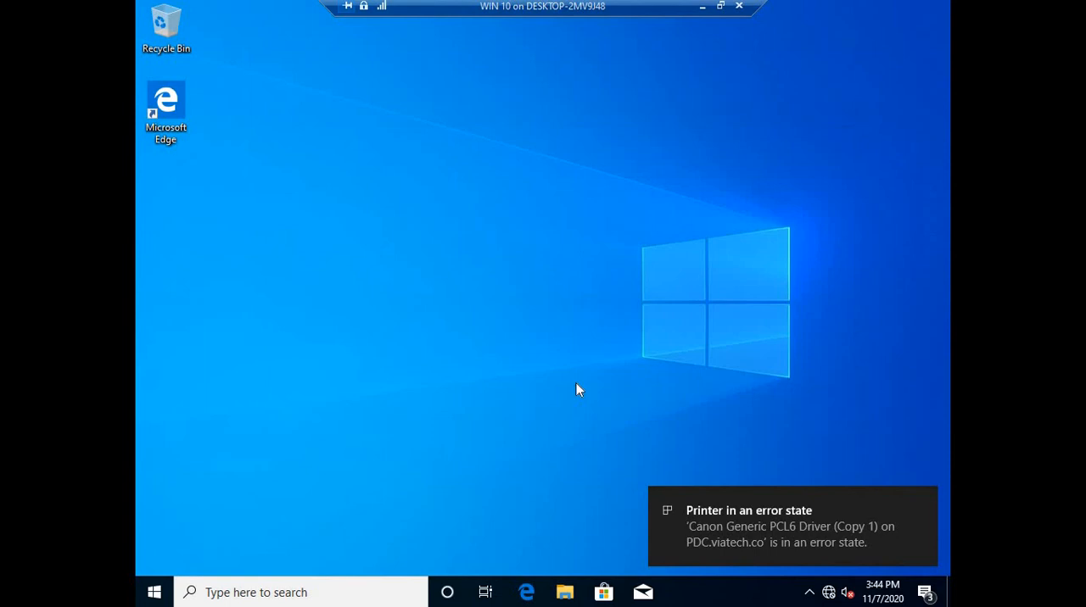
left_click(527, 591)
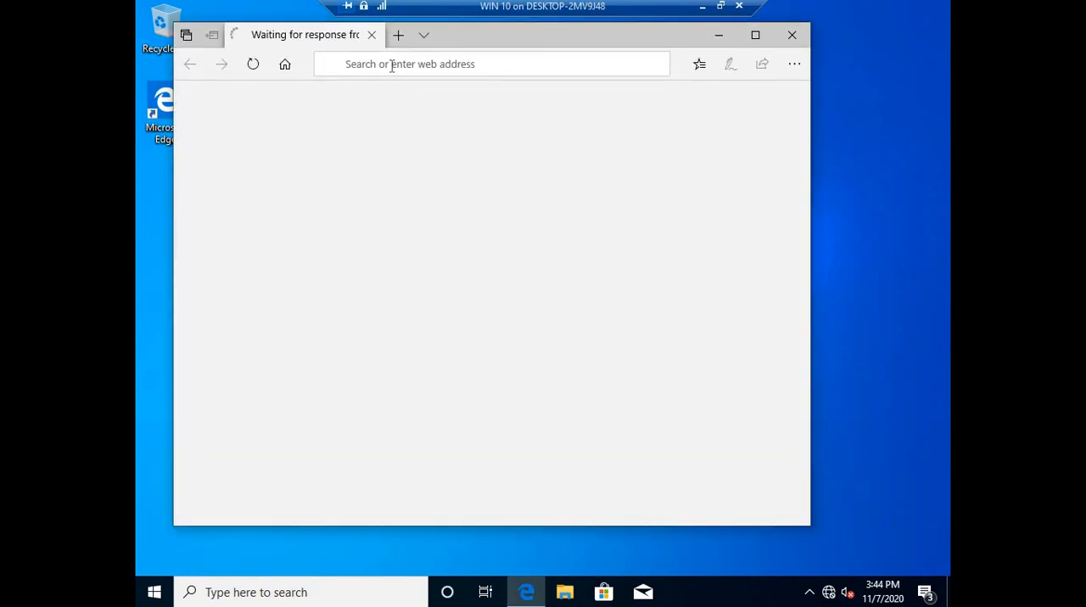
left_click(392, 67)
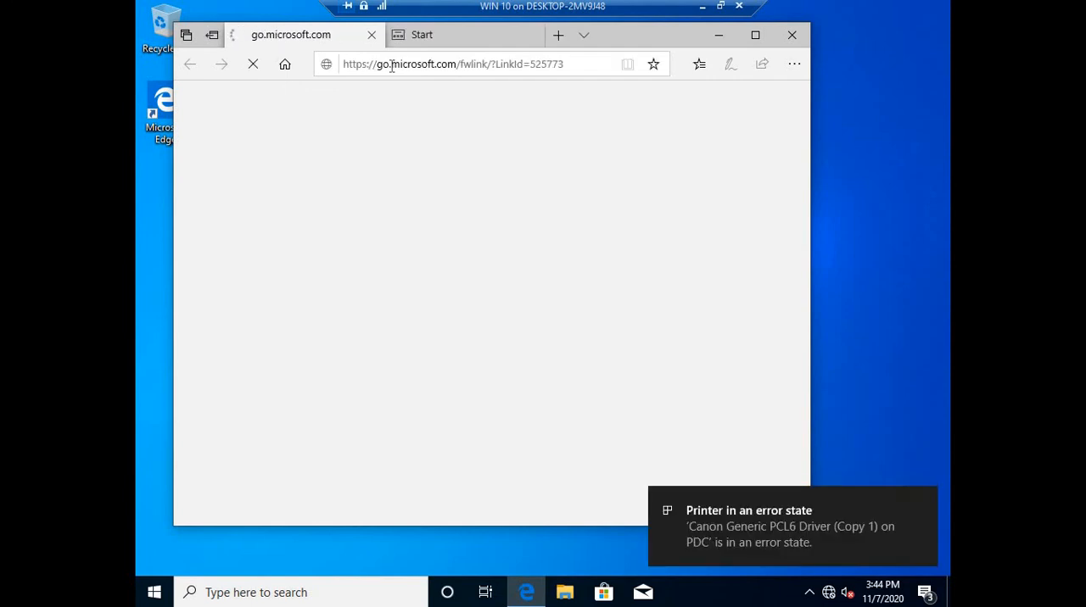
left_click(392, 67)
left_click(392, 67)
key("ctrl+a")
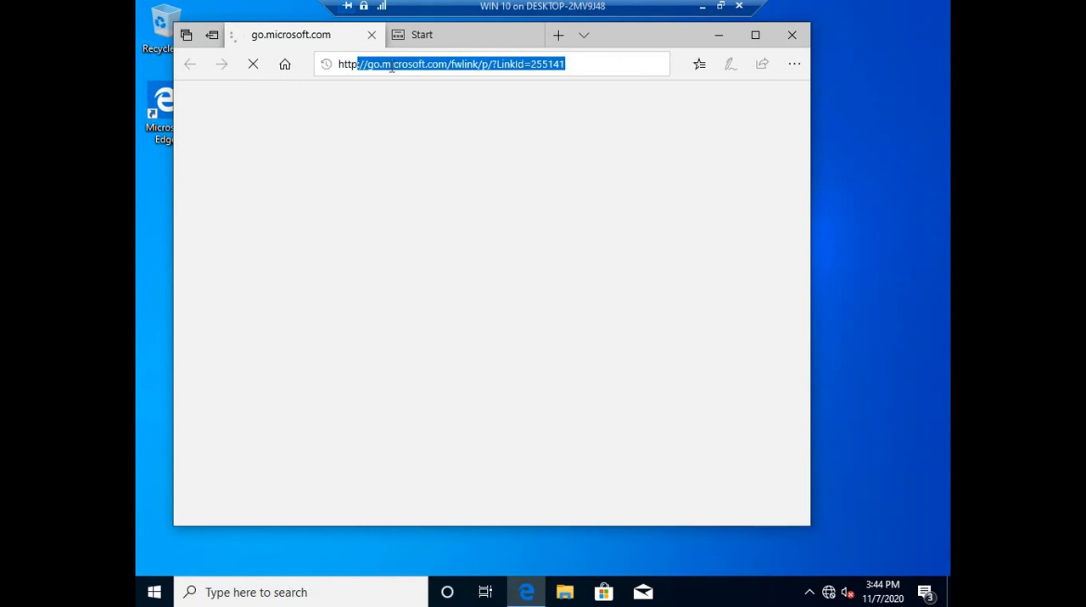
key("shift+Right")
key("shift+Right")
type("local")
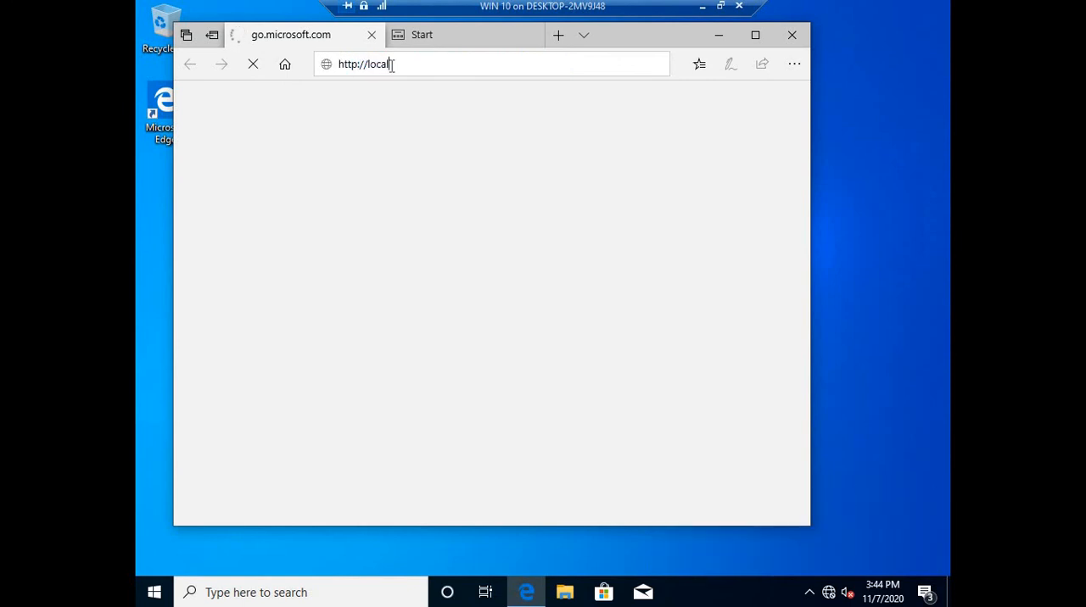
type("host/printe")
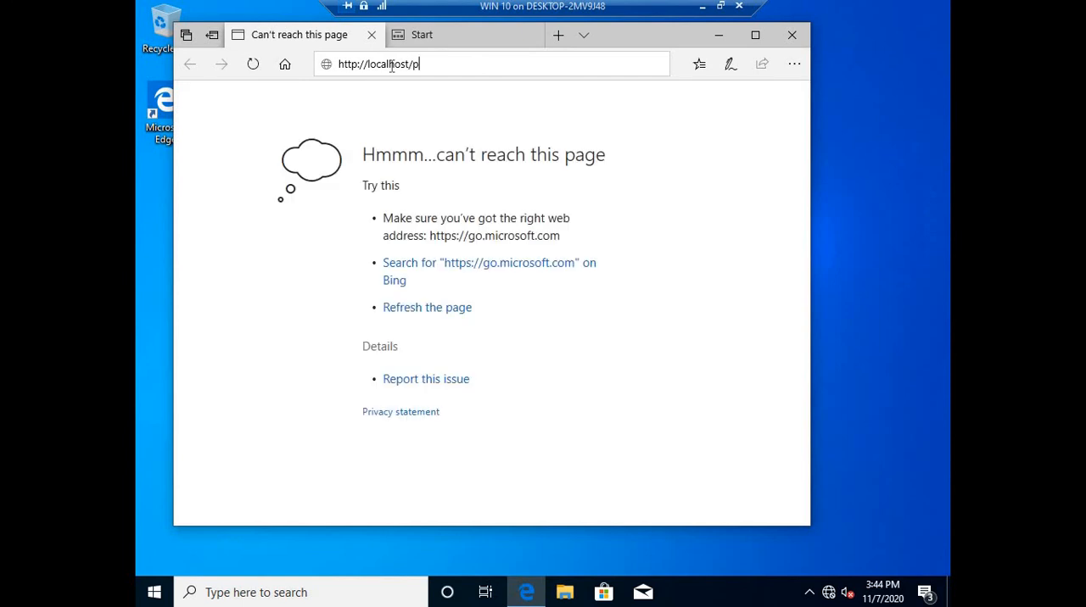
type("rs")
key("Return")
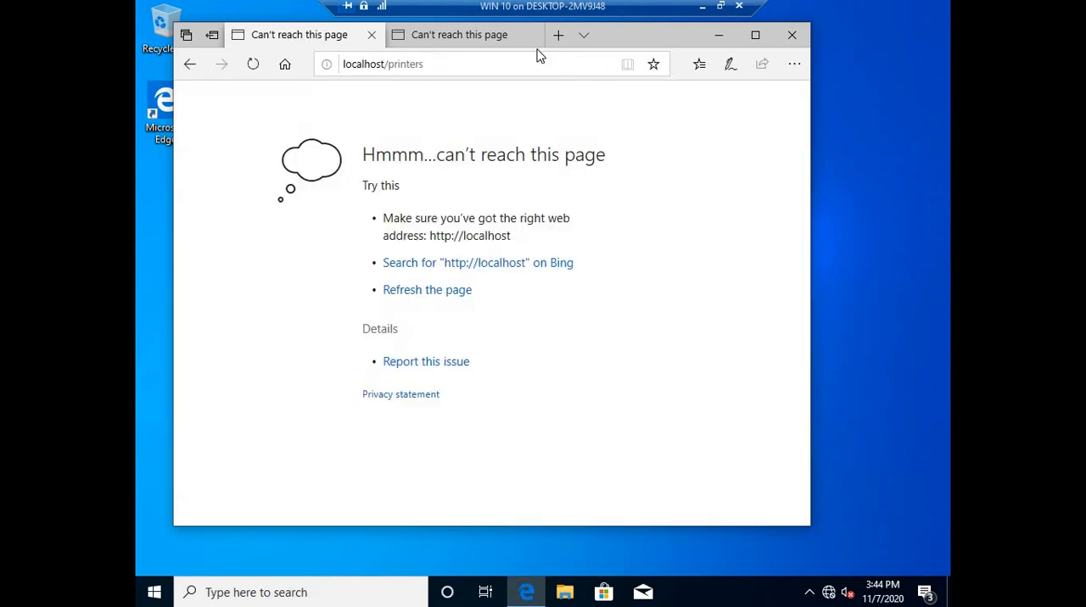
left_click(413, 67)
type("ht")
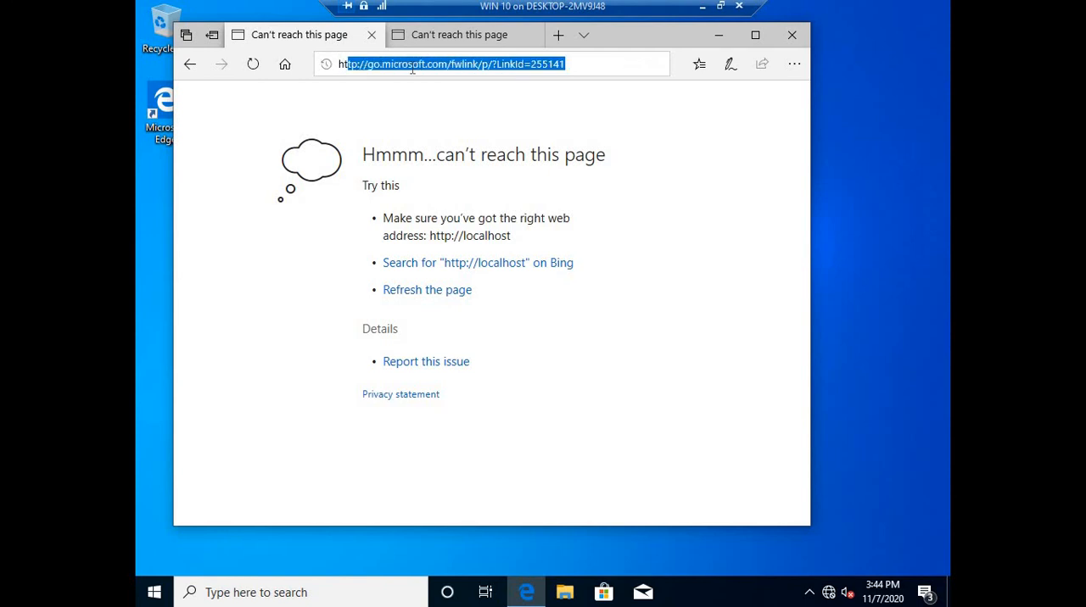
type("tp://p")
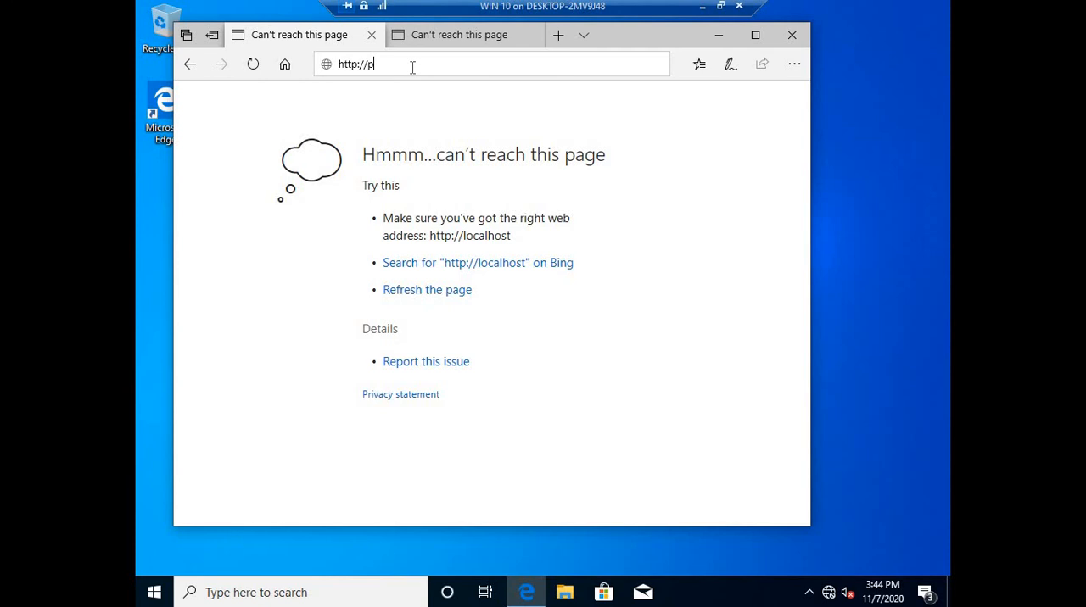
key("BackSpace")
type("localhost/printers")
key("Return")
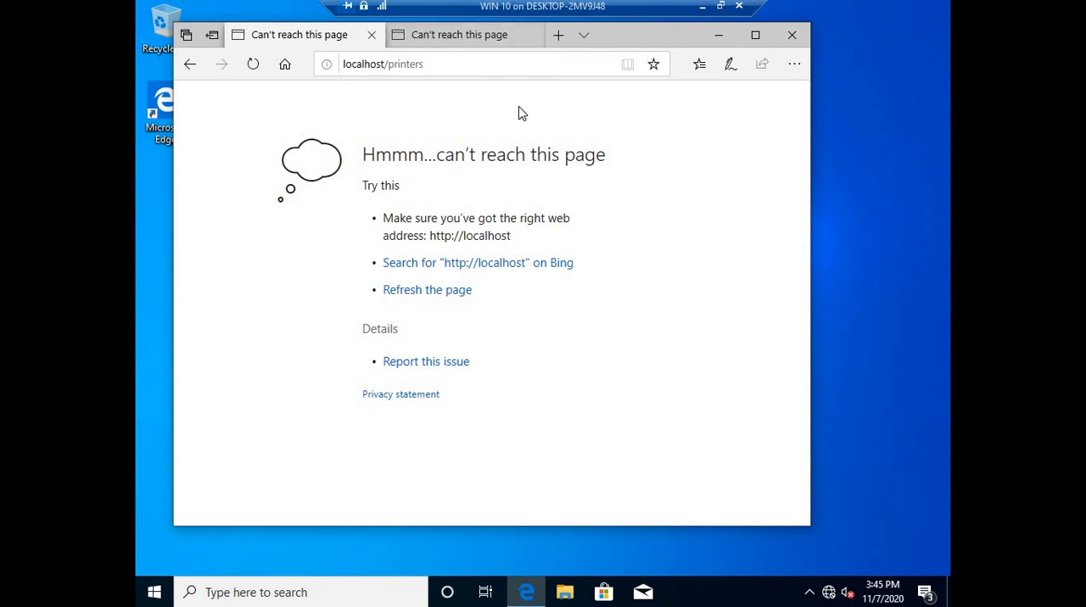
left_click(703, 6)
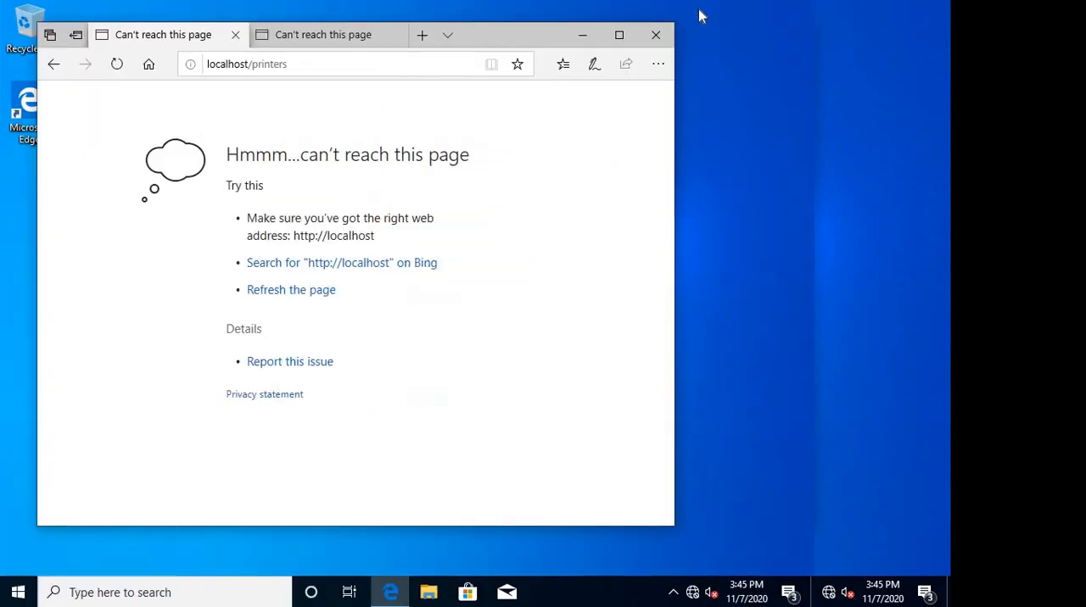
mouse_move(838, 594)
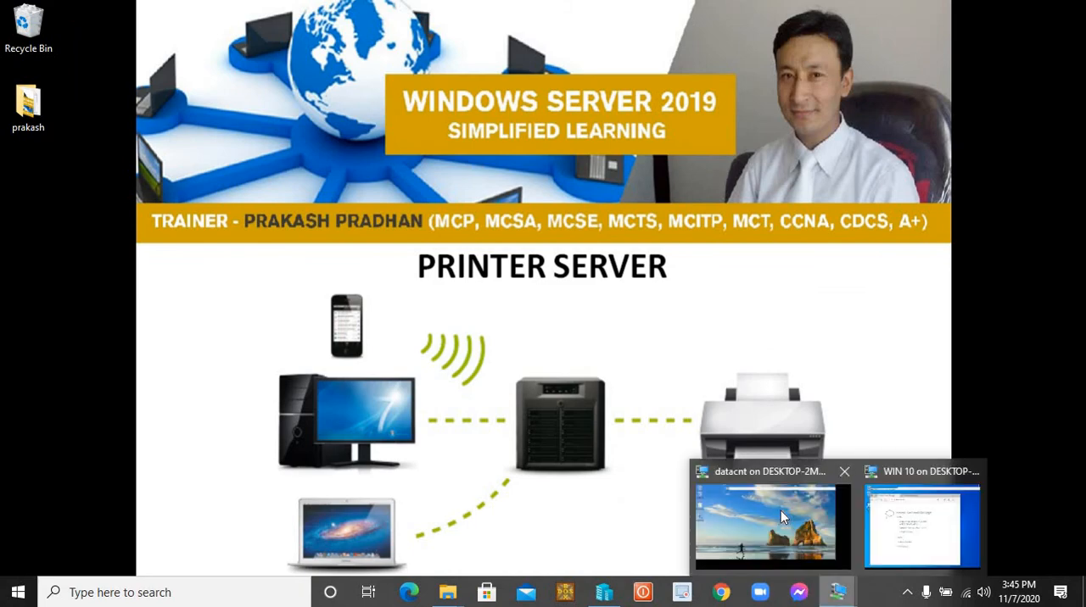
left_click(781, 511)
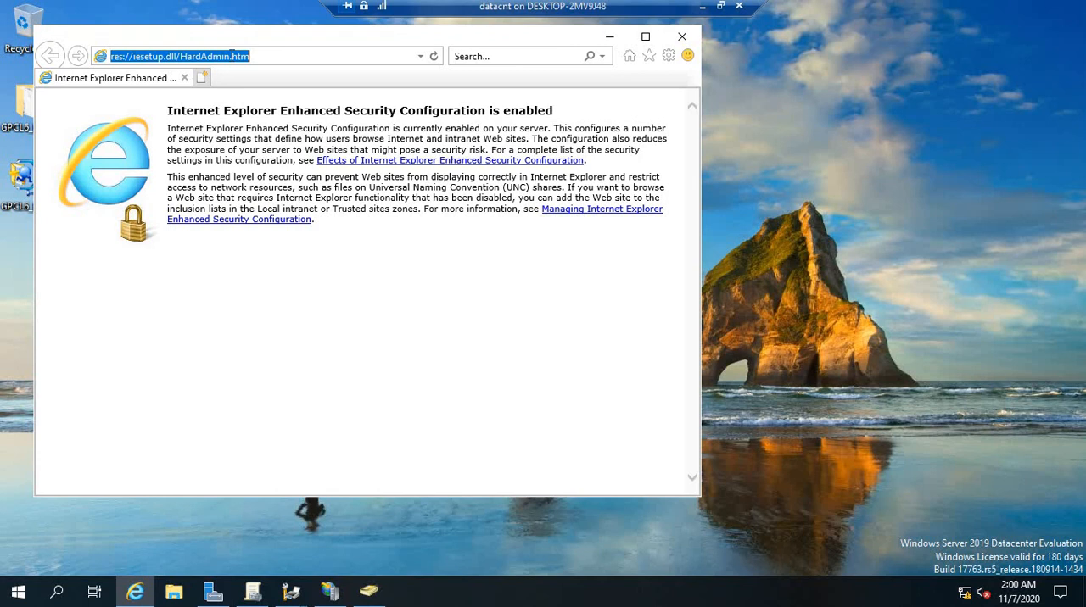
type("http://localhost/")
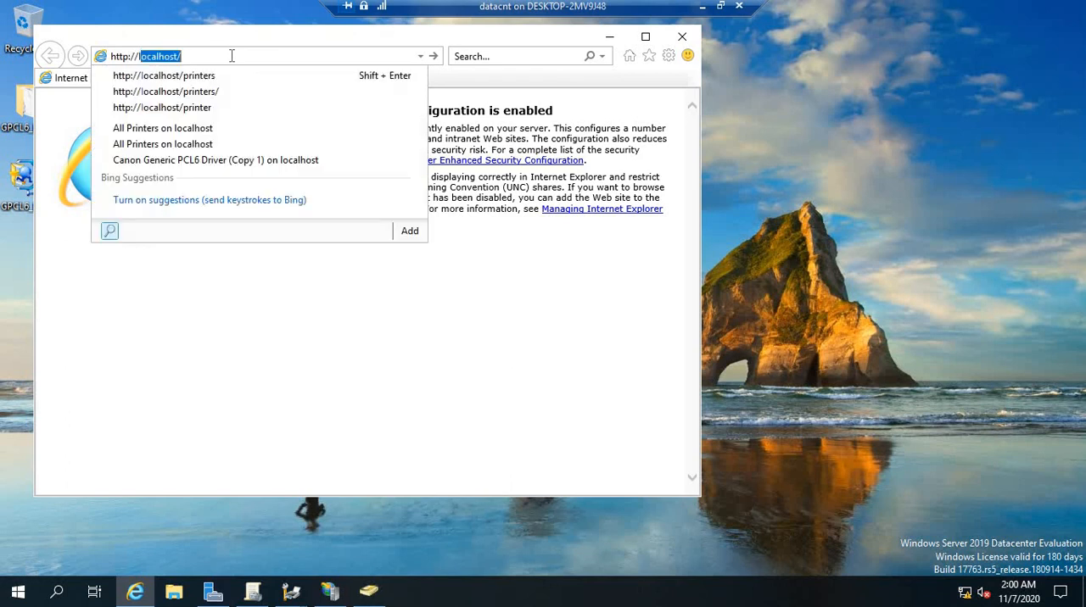
key("Down")
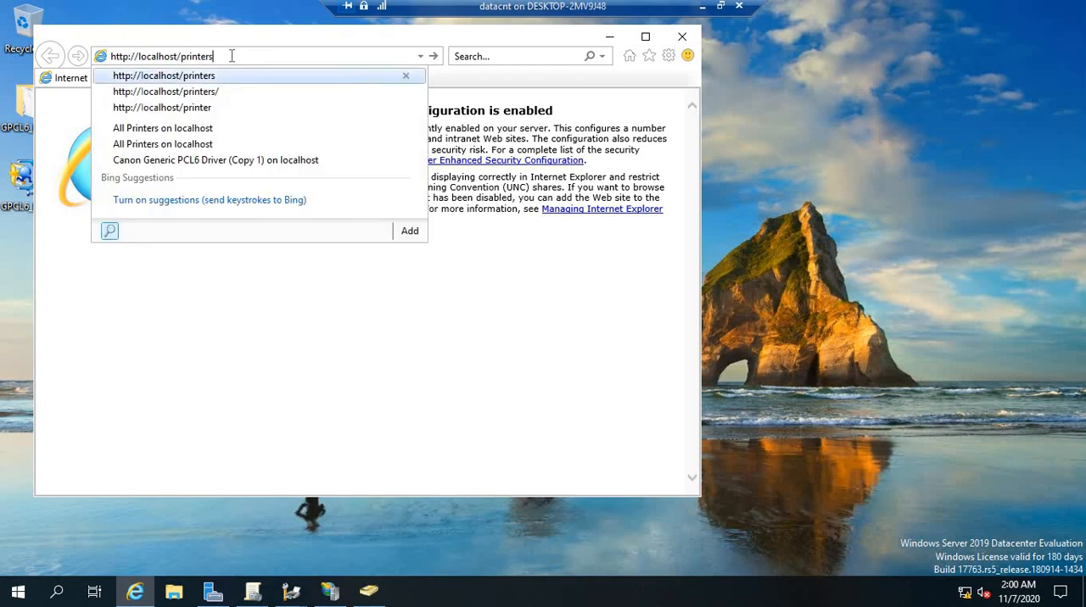
key("Return")
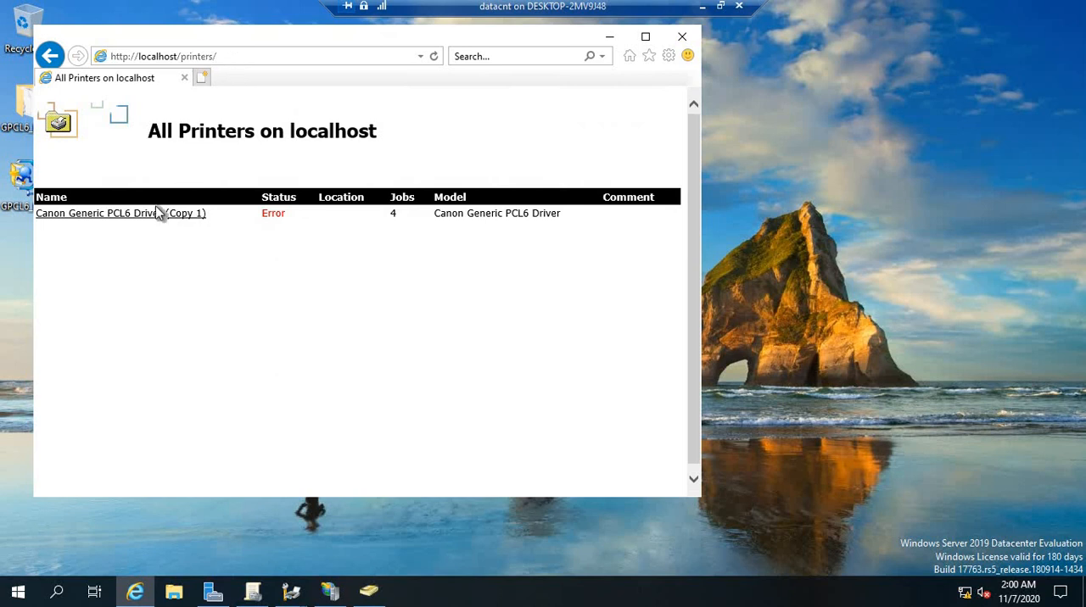
View the document list of Canon Generic PCL6 Driver (Copy 1) and select the Notepad job owned by hr1
left_click(129, 214)
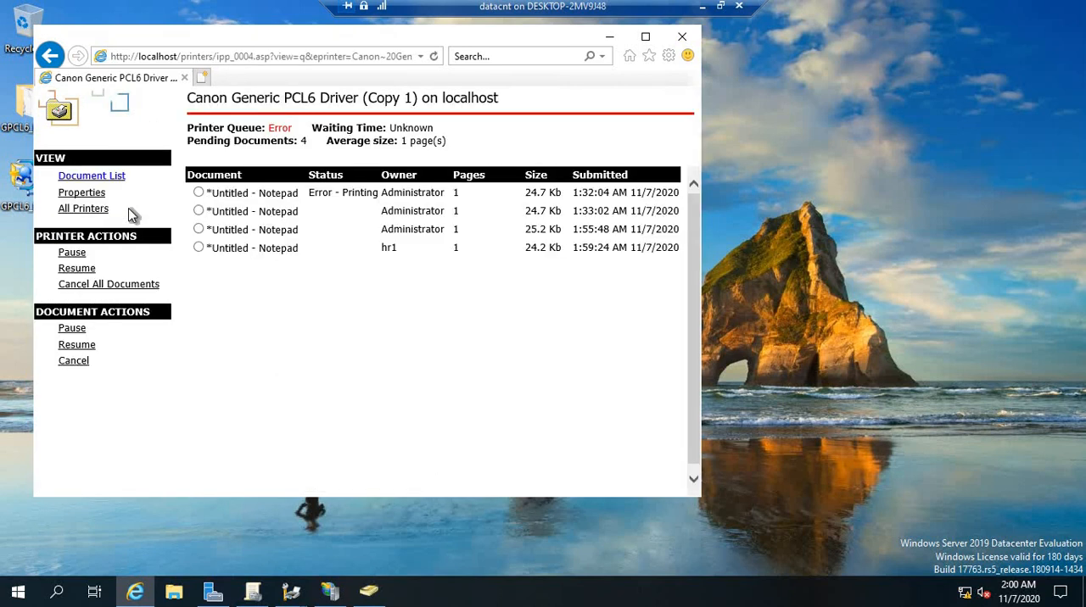
double_click(389, 247)
left_click_drag(574, 247, 679, 246)
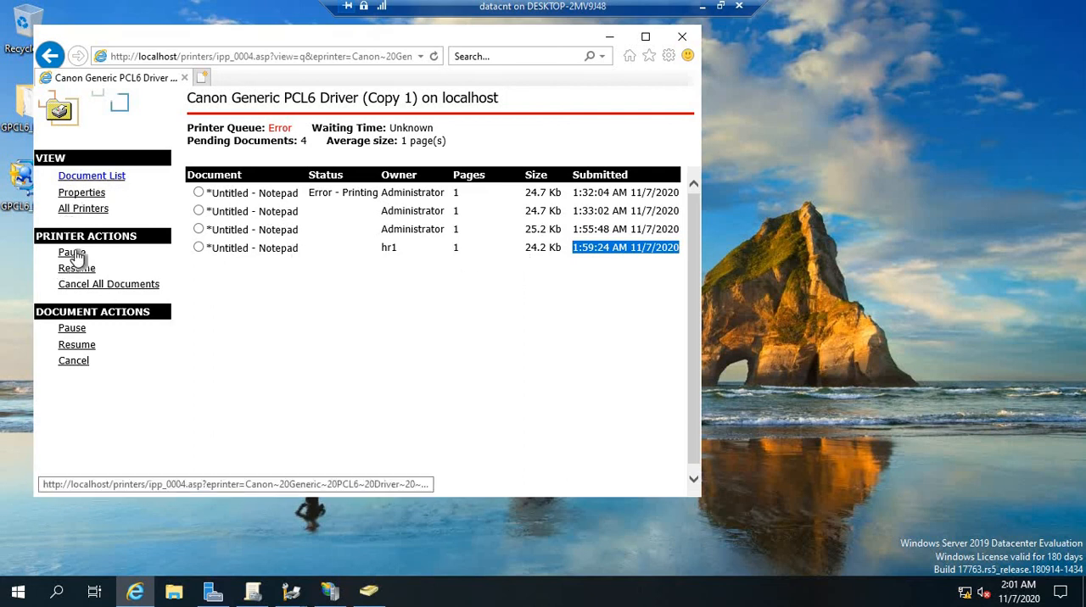
left_click(198, 248)
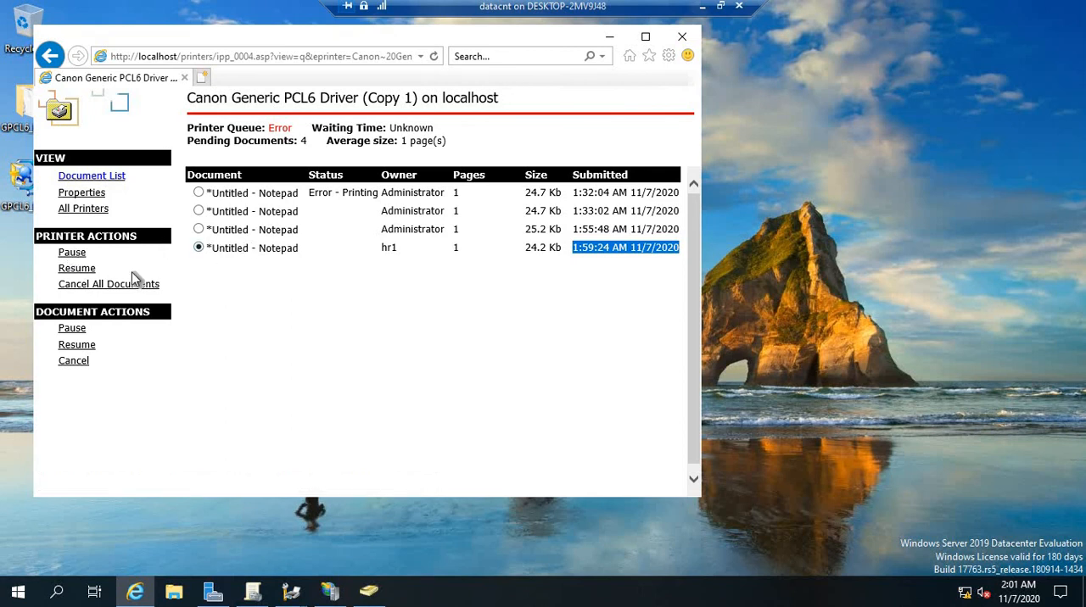
Pause the Canon Generic PCL6 Driver (Copy 1) printer from its web page and resume it
left_click(72, 254)
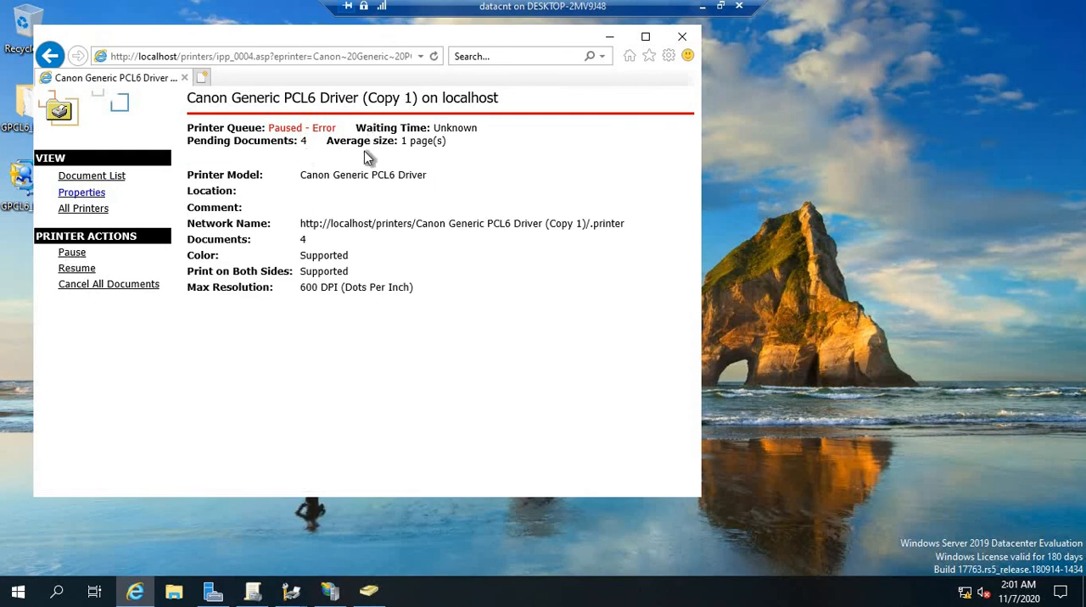
left_click(84, 269)
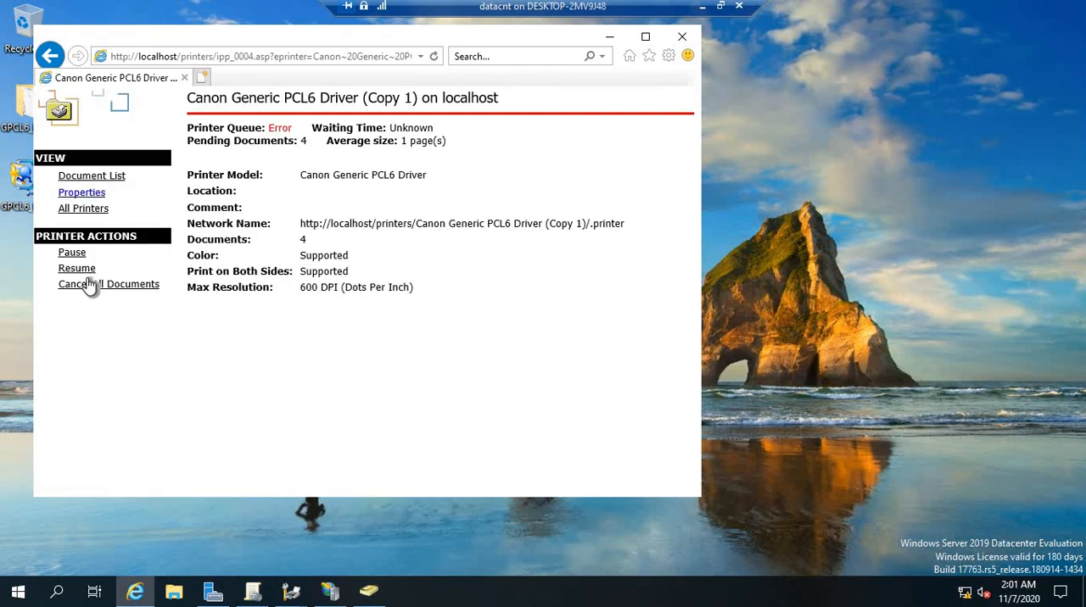
Cancel all documents in the Canon printer's queue and minimize the browser window
left_click(99, 286)
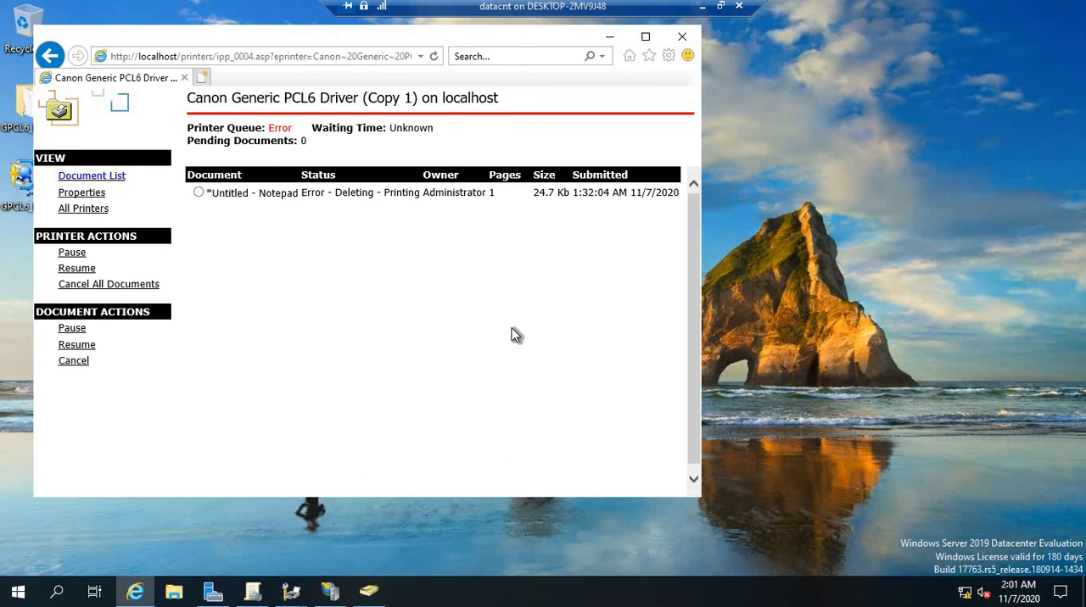
left_click(610, 38)
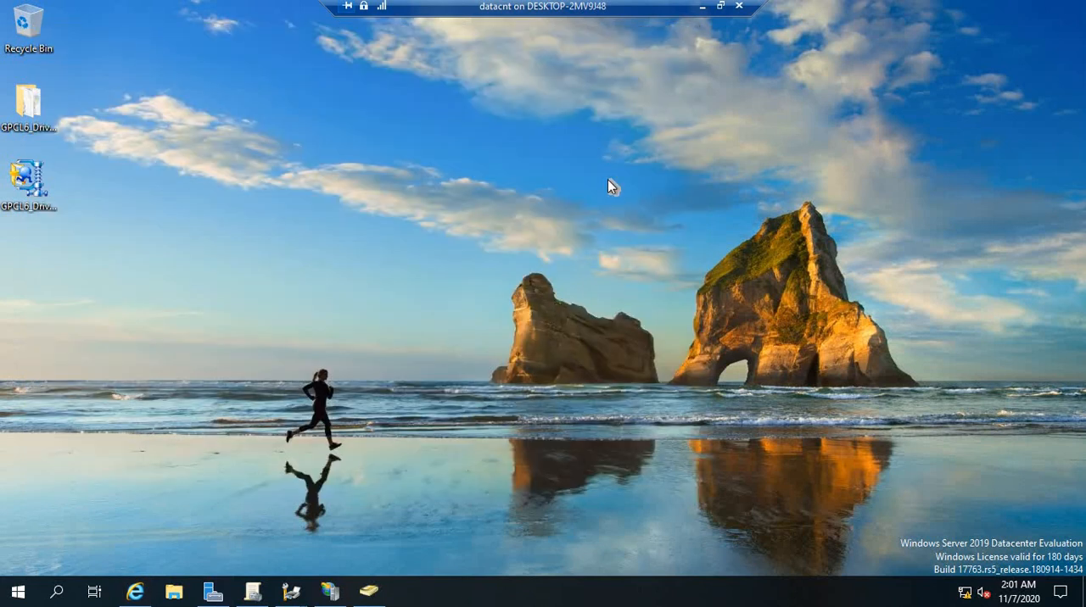